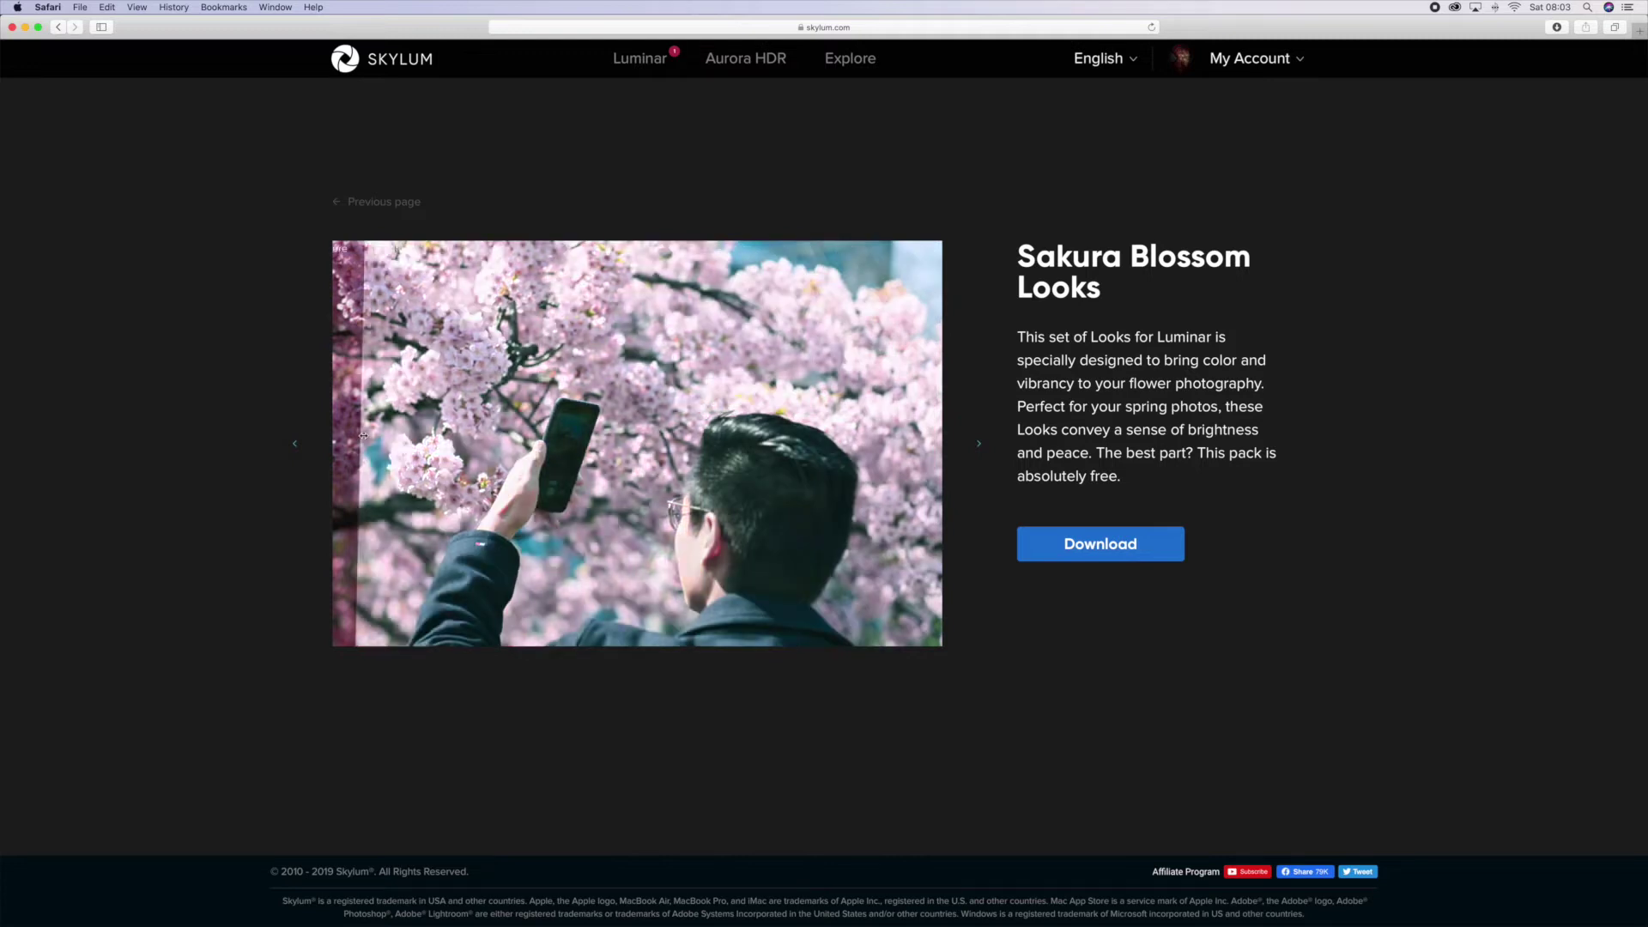
# Step: Return to the Luminar Marketplace Looks list and download the free Tonality Mega B&W Pack
pyautogui.click(384, 204)
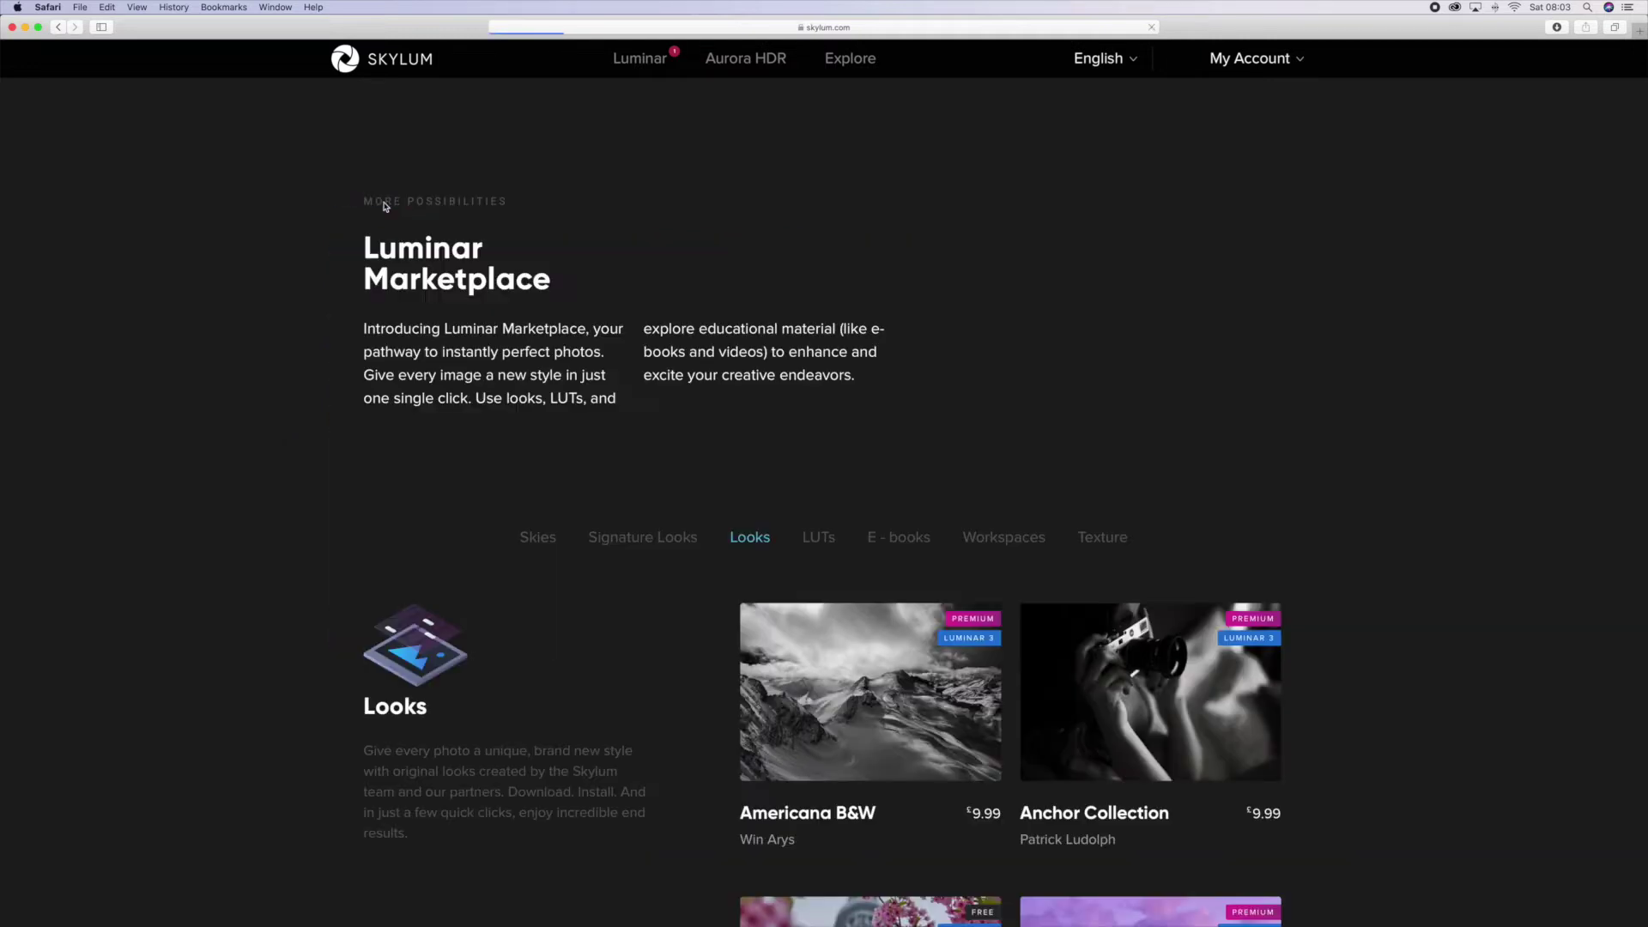
pyautogui.scroll(-3, 961, 518)
pyautogui.scroll(-5, 963, 517)
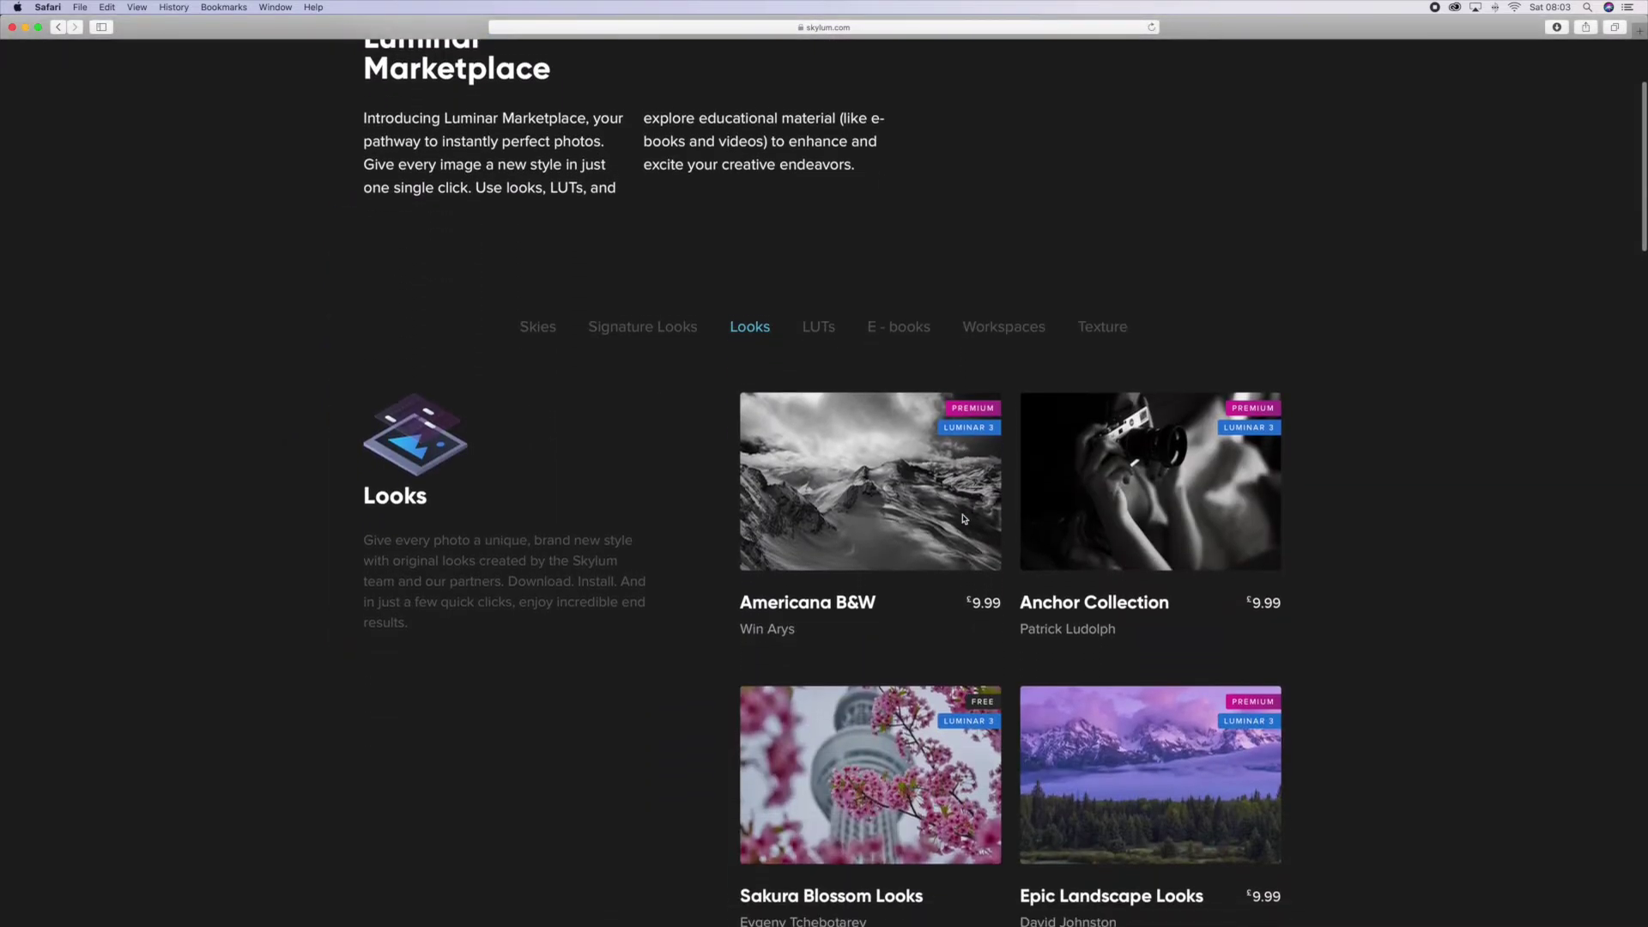
pyautogui.scroll(-5, 964, 519)
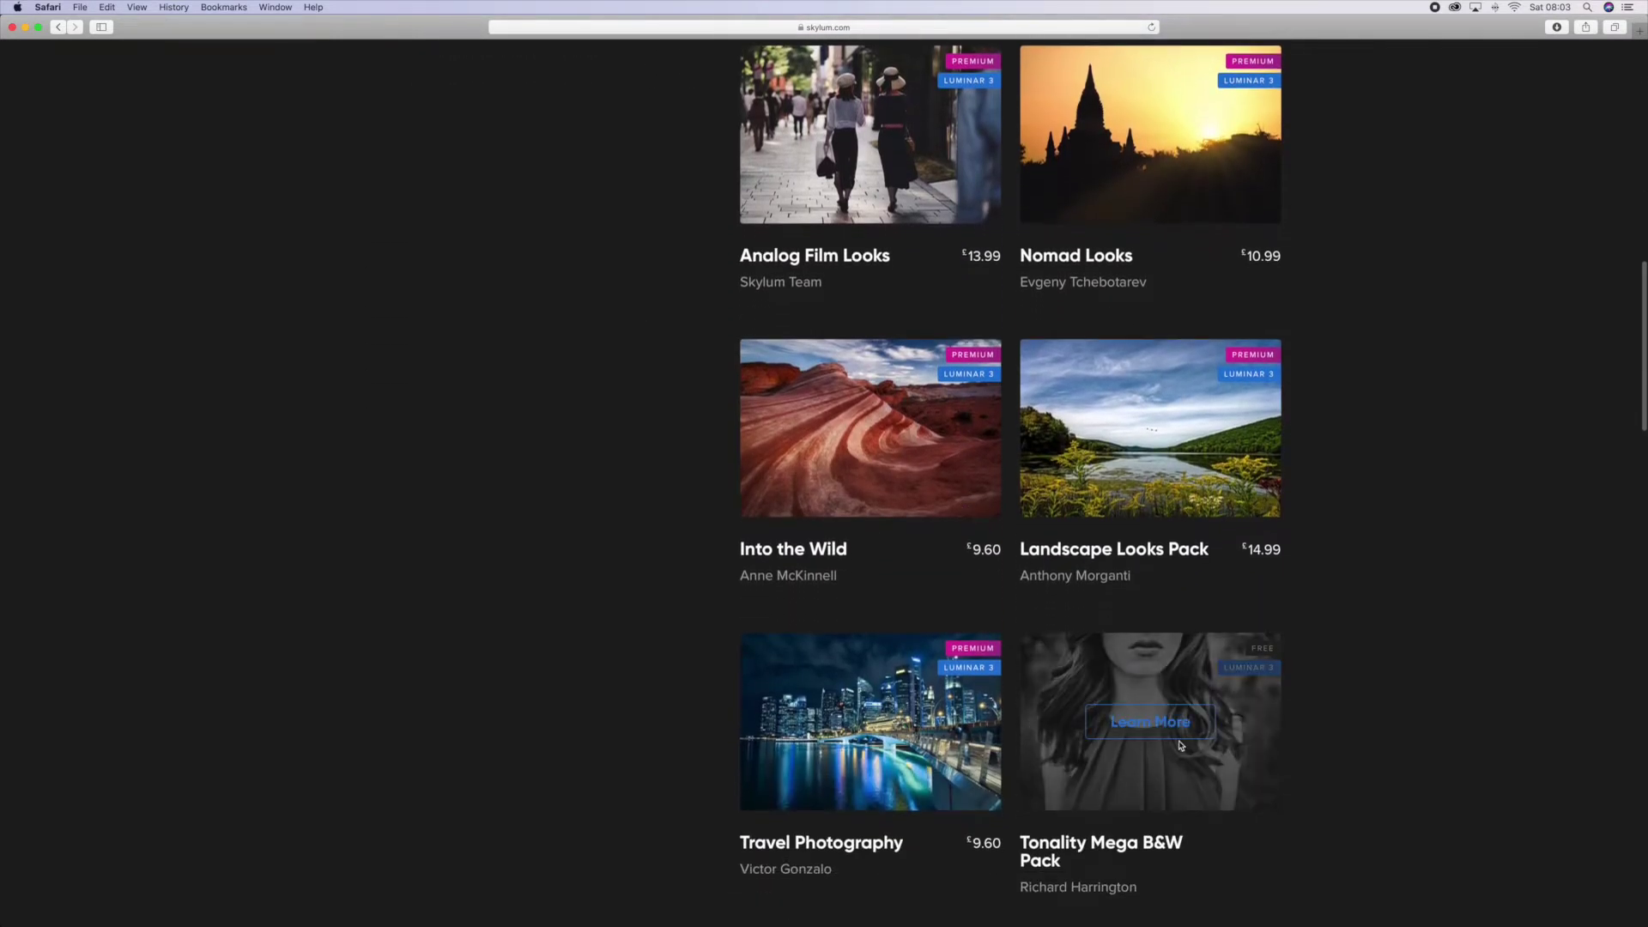
pyautogui.click(1165, 723)
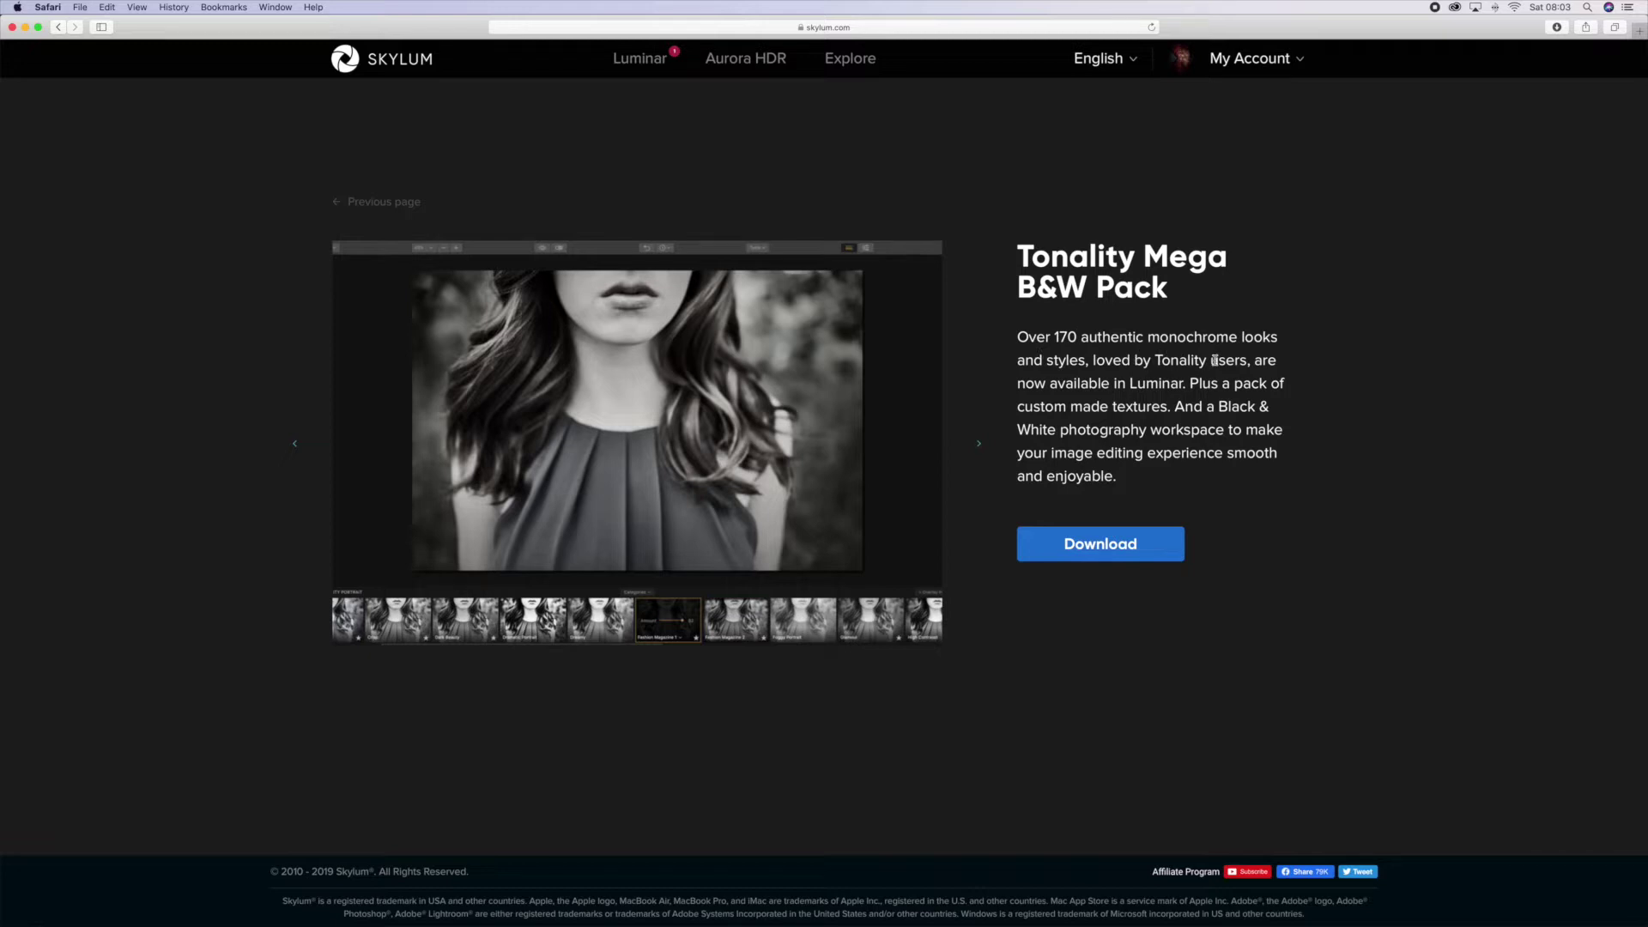
pyautogui.click(1110, 533)
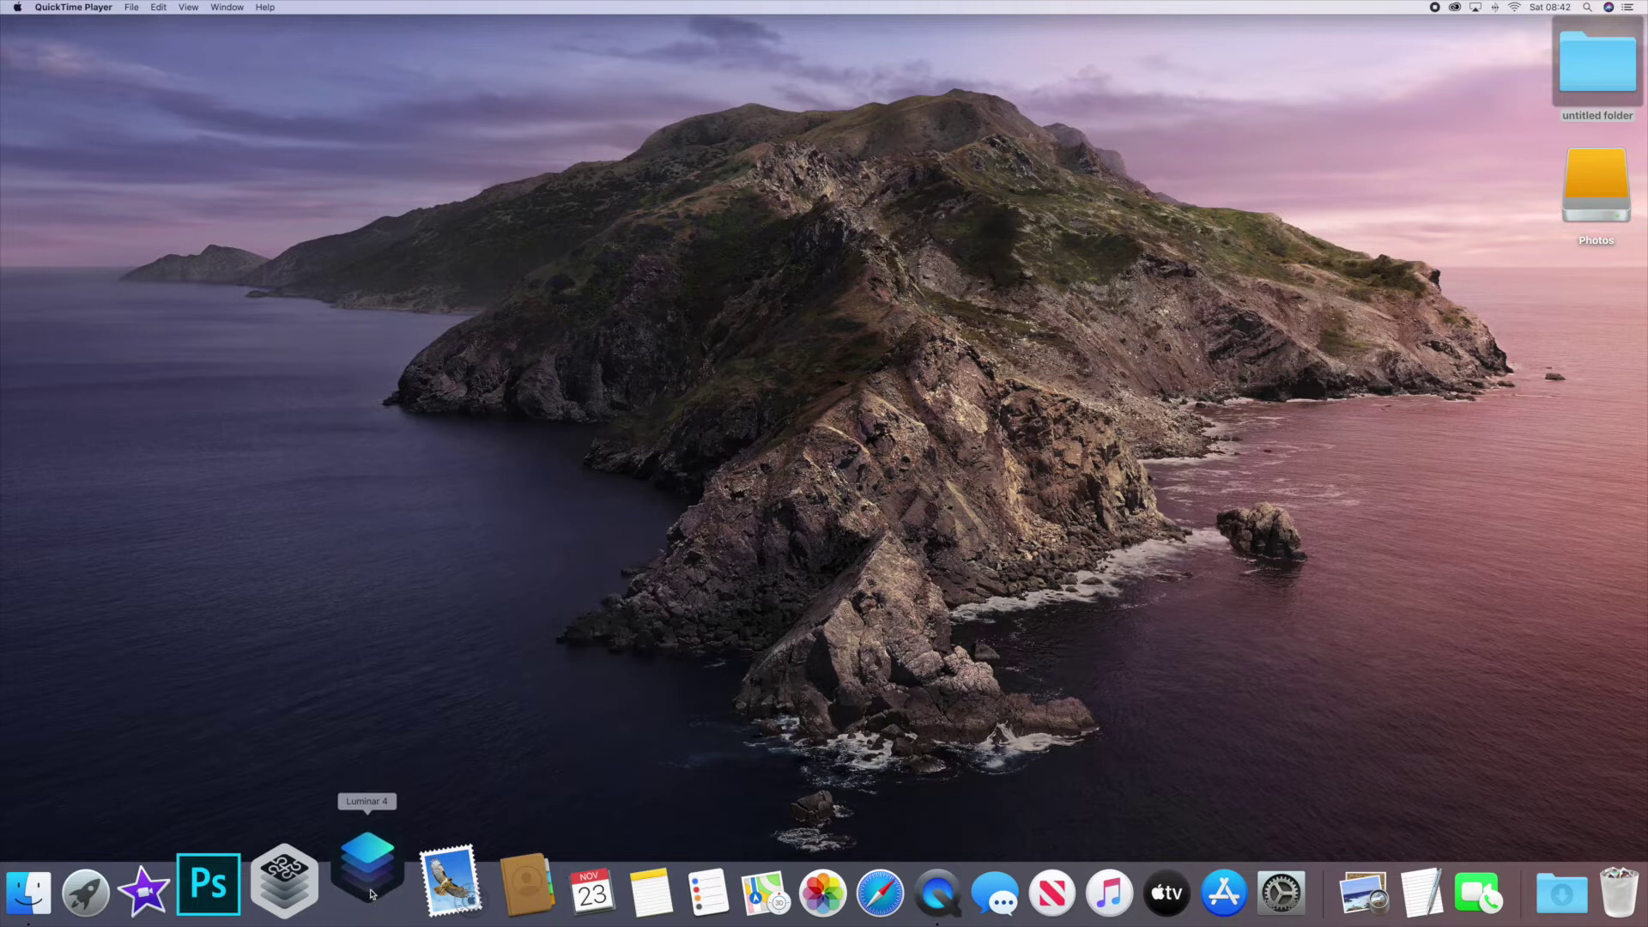
# Step: Launch Luminar 4 from the Dock
pyautogui.click(369, 884)
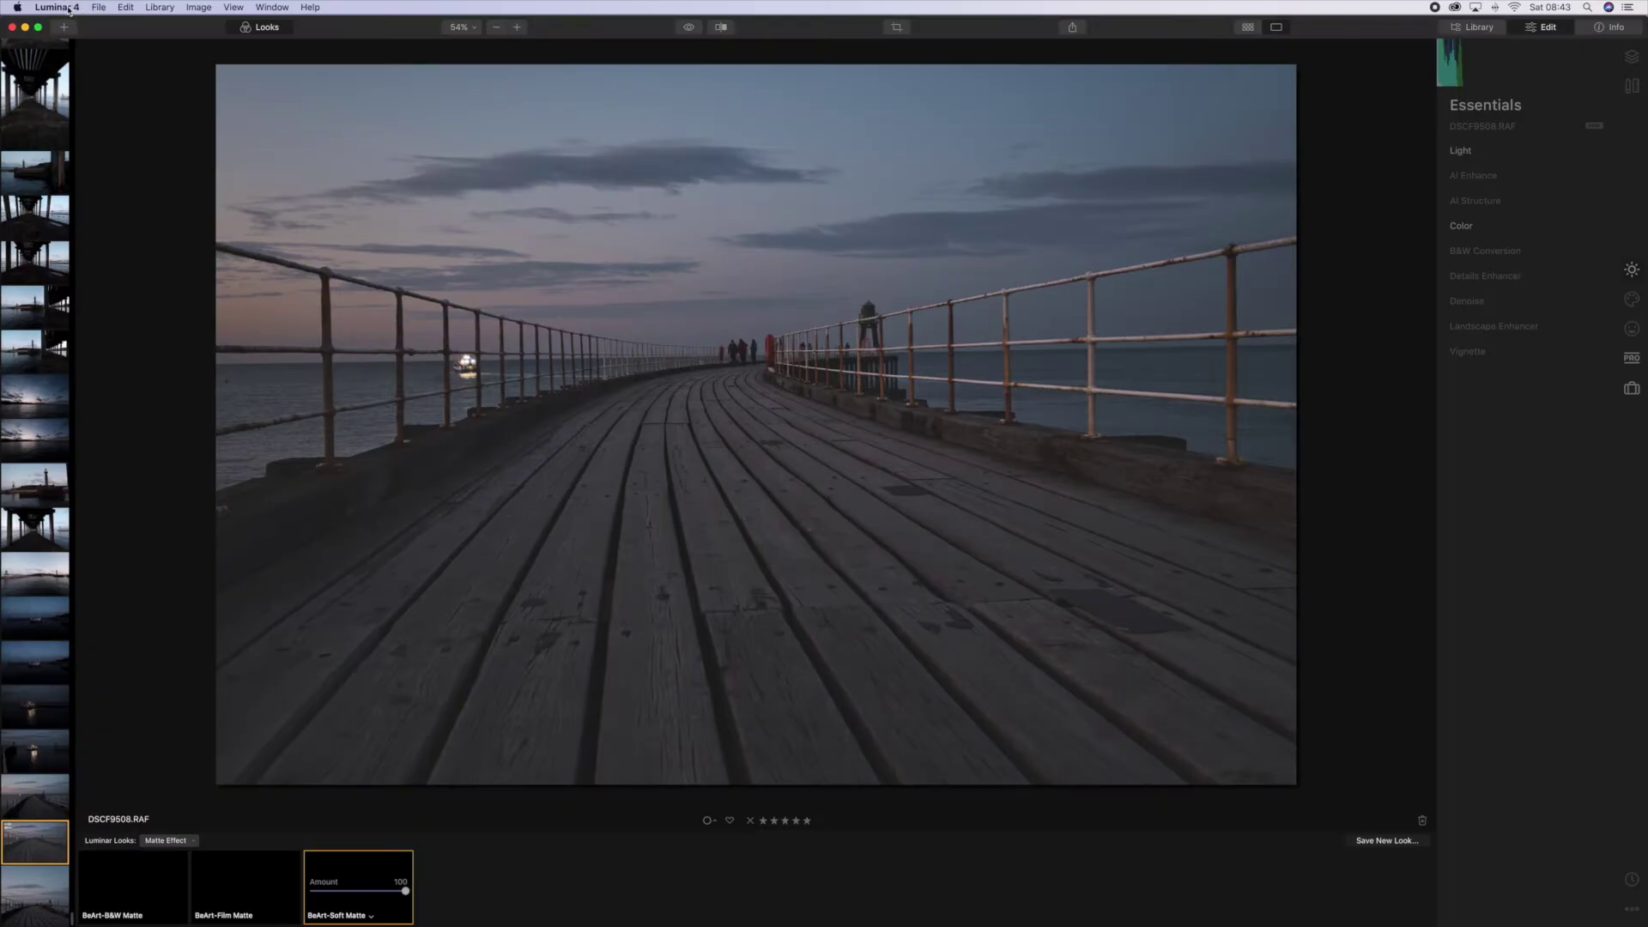
# Step: Open the Luminar 4 application menu
pyautogui.click(57, 7)
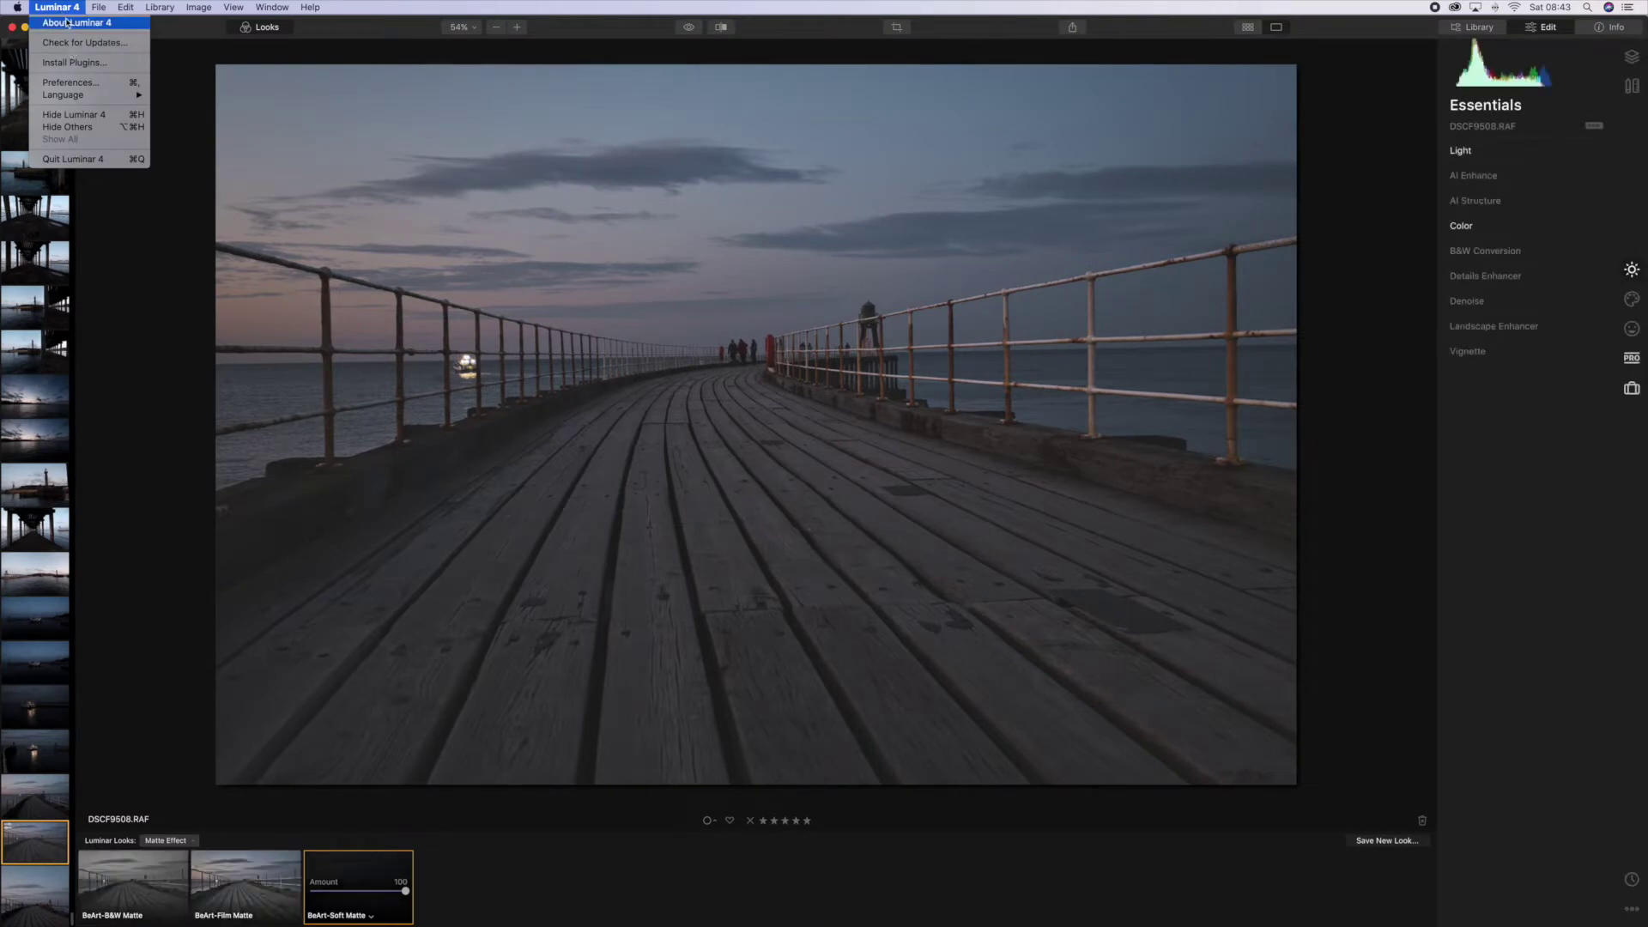
# Step: Run Check for Updates from the Luminar 4 menu
pyautogui.click(68, 45)
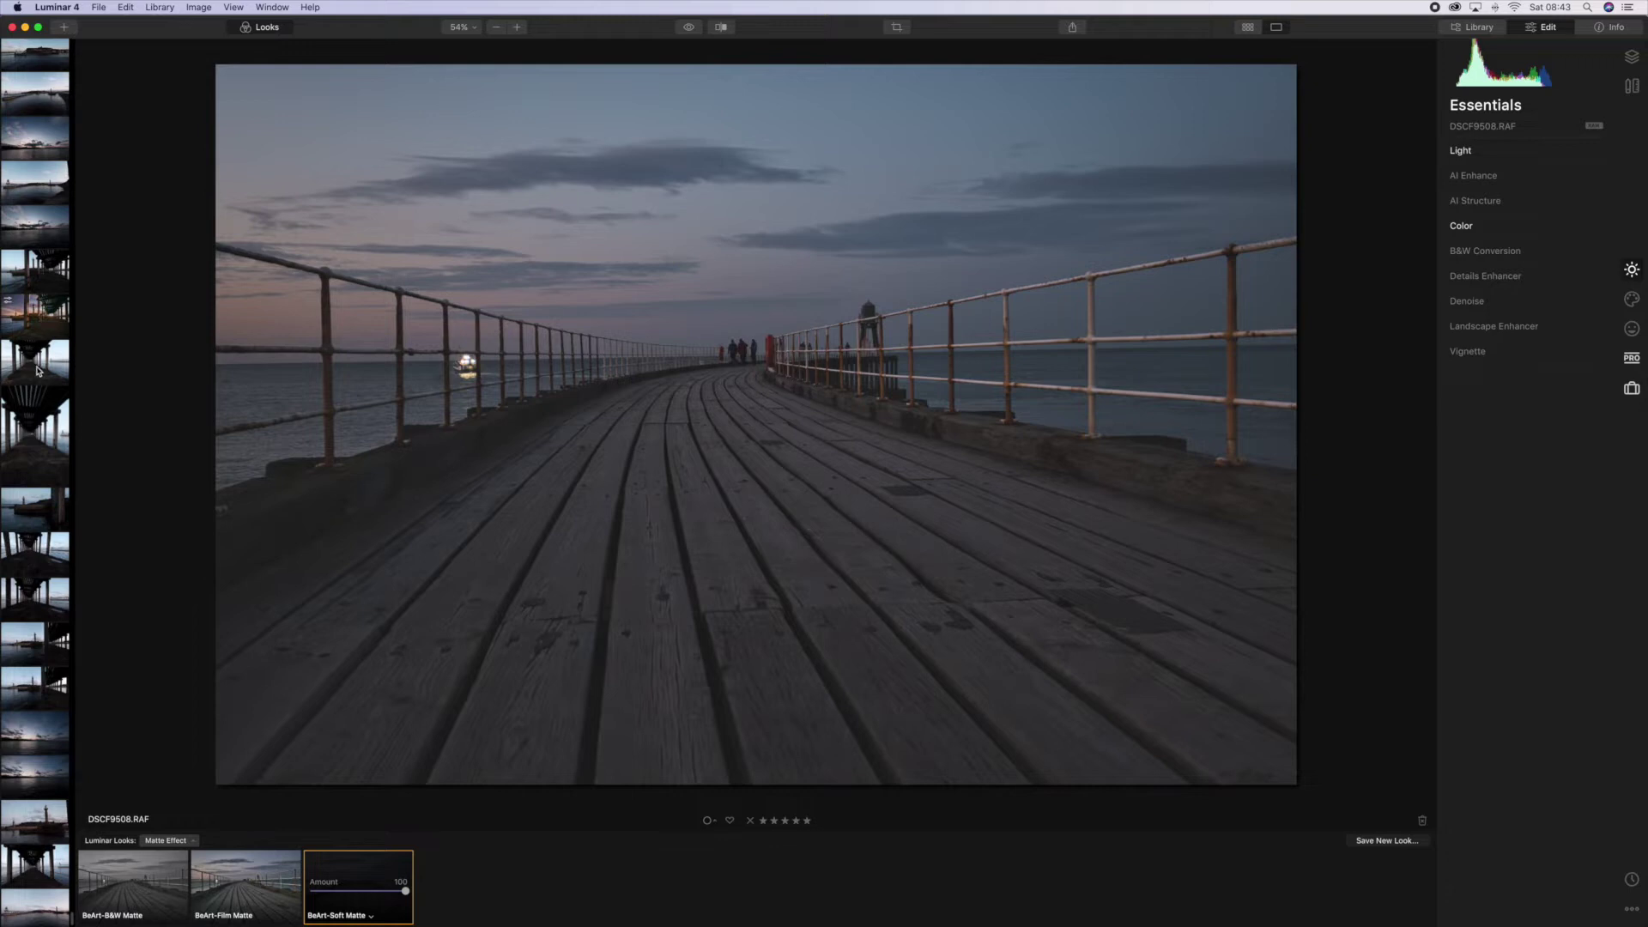
# Step: Open DSCF9470.RAF, the under-pier lighthouse photo, from the filmstrip
pyautogui.click(52, 271)
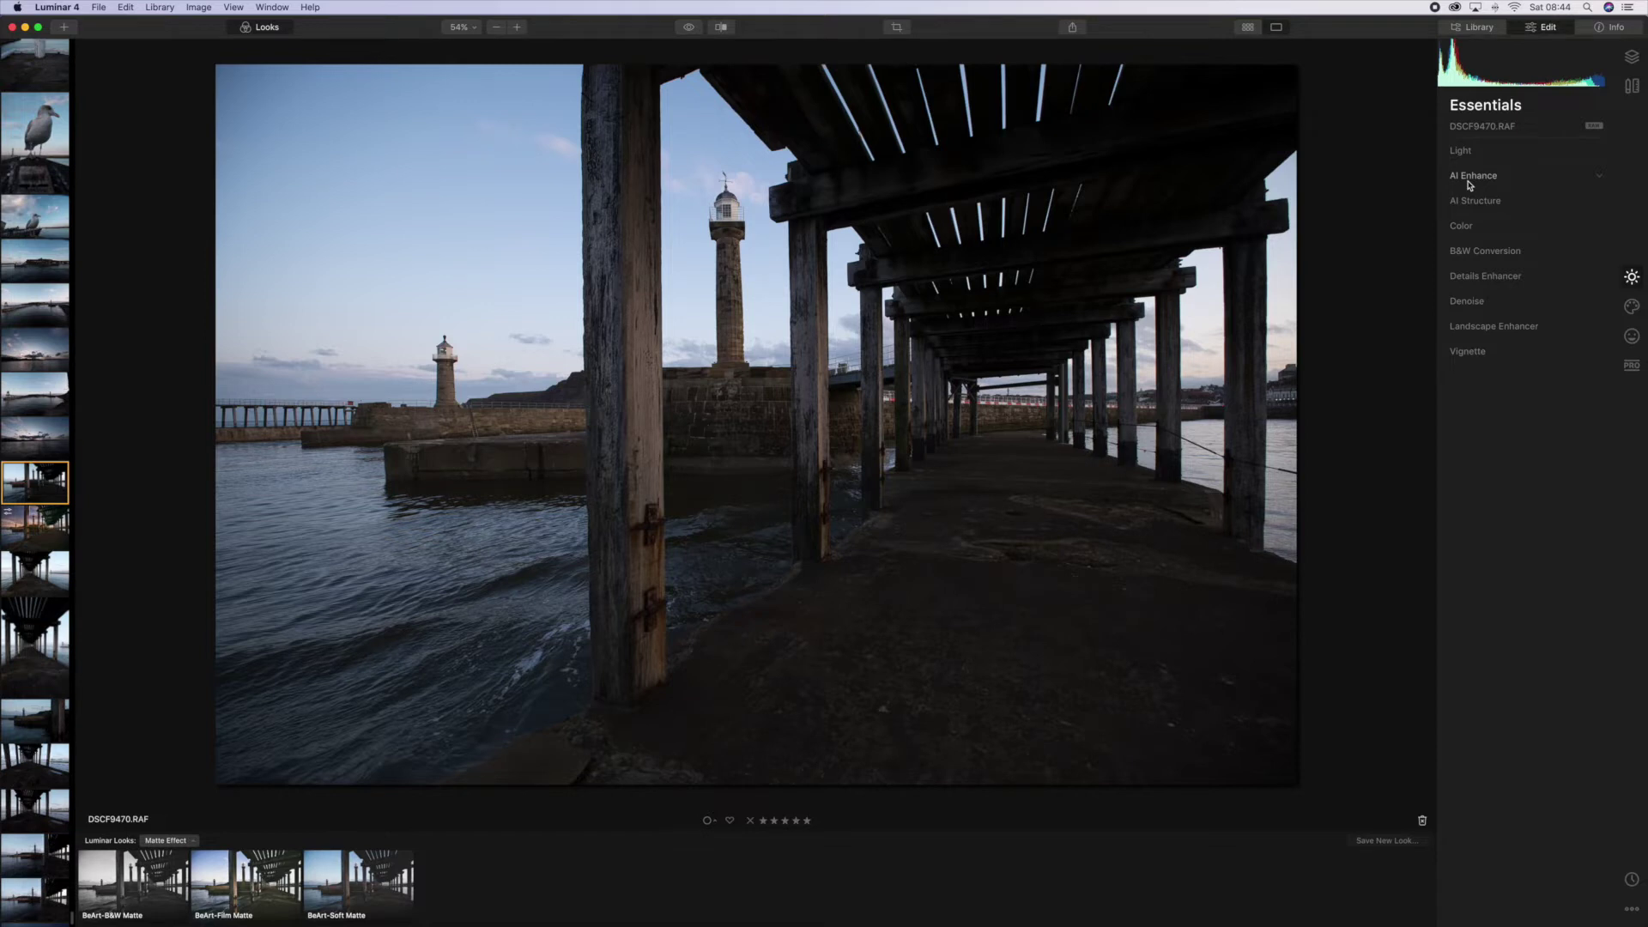
# Step: Under AI Enhance, push AI Accent to 100, then settle it at 44
pyautogui.click(1468, 177)
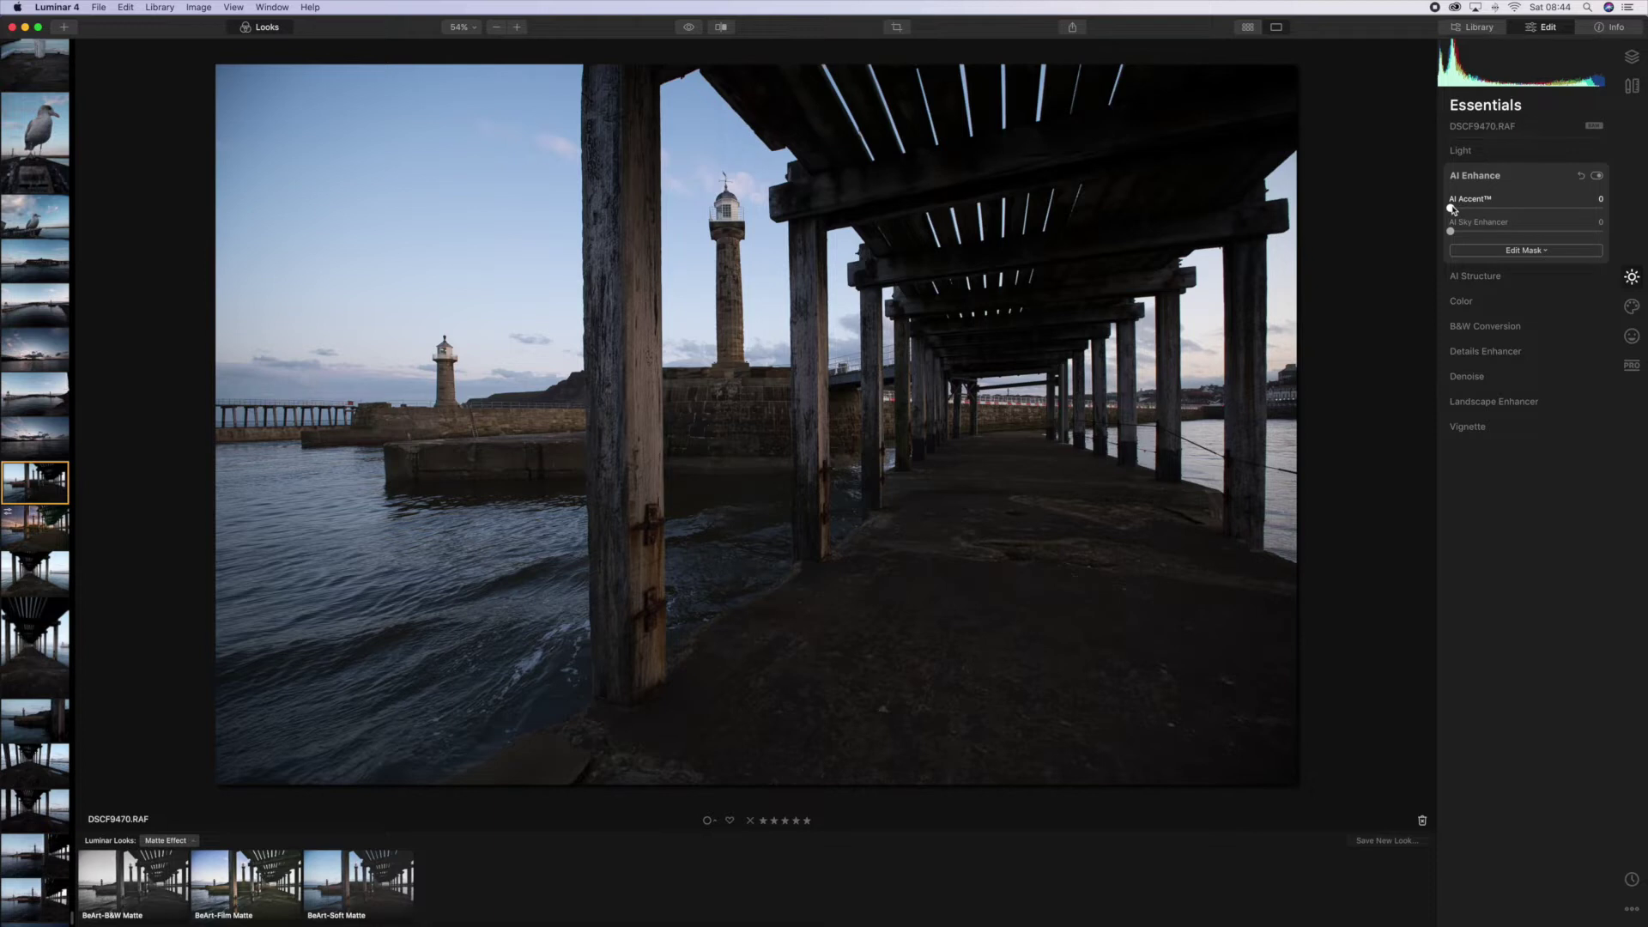
pyautogui.moveTo(1451, 209); pyautogui.dragTo(1613, 226)
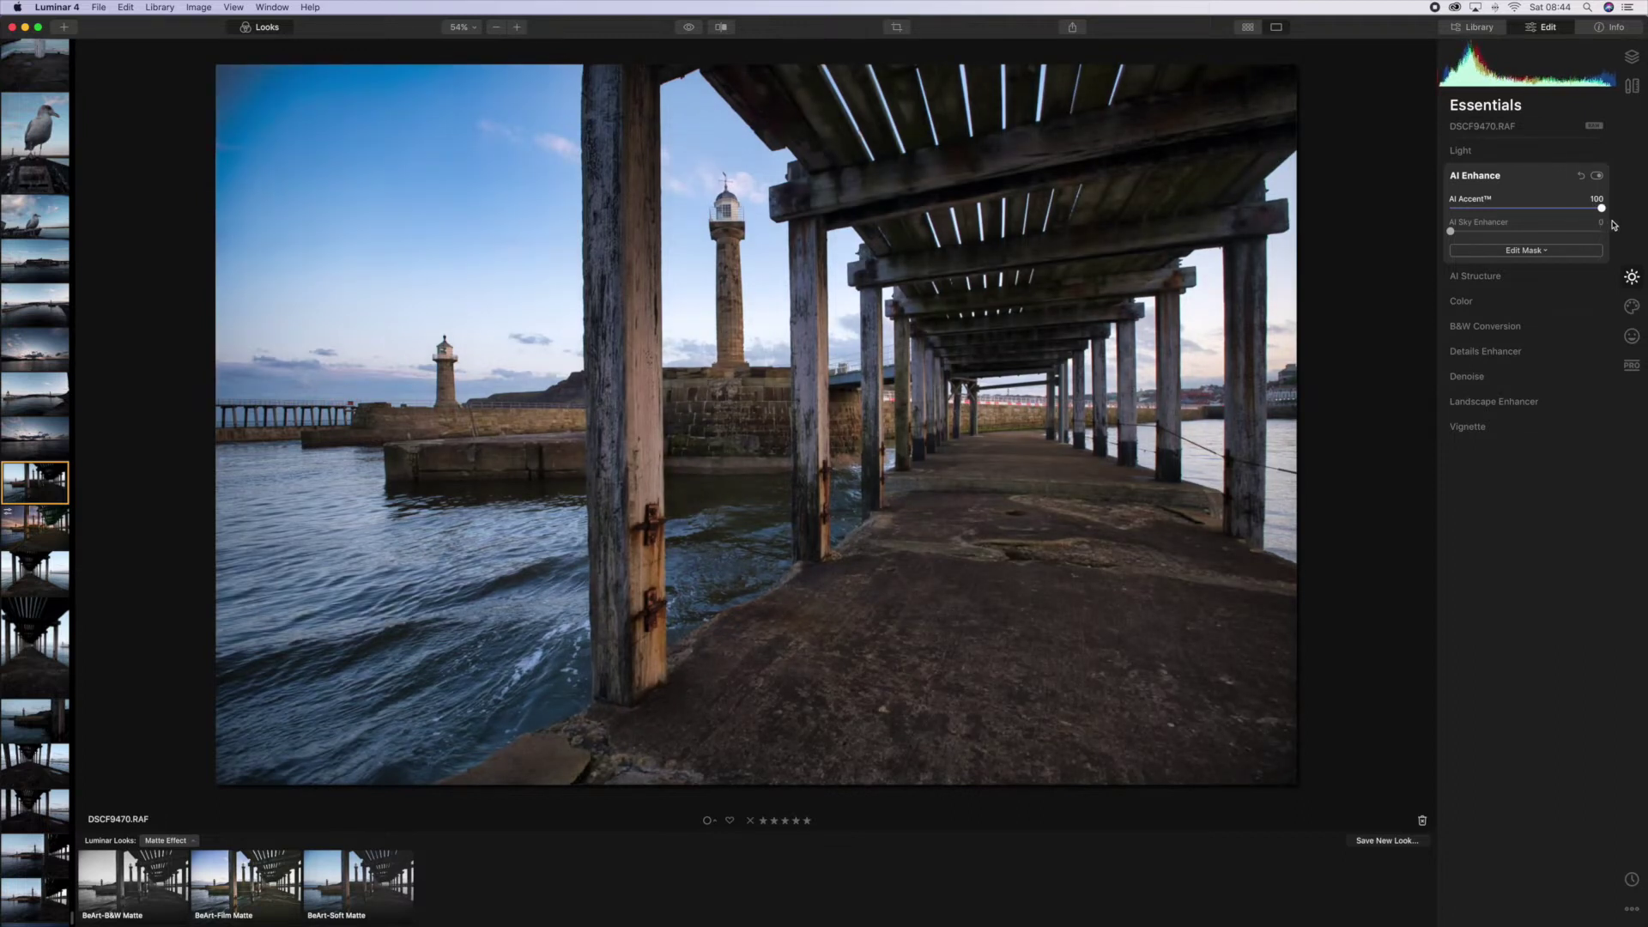
pyautogui.moveTo(1613, 225); pyautogui.dragTo(1524, 215)
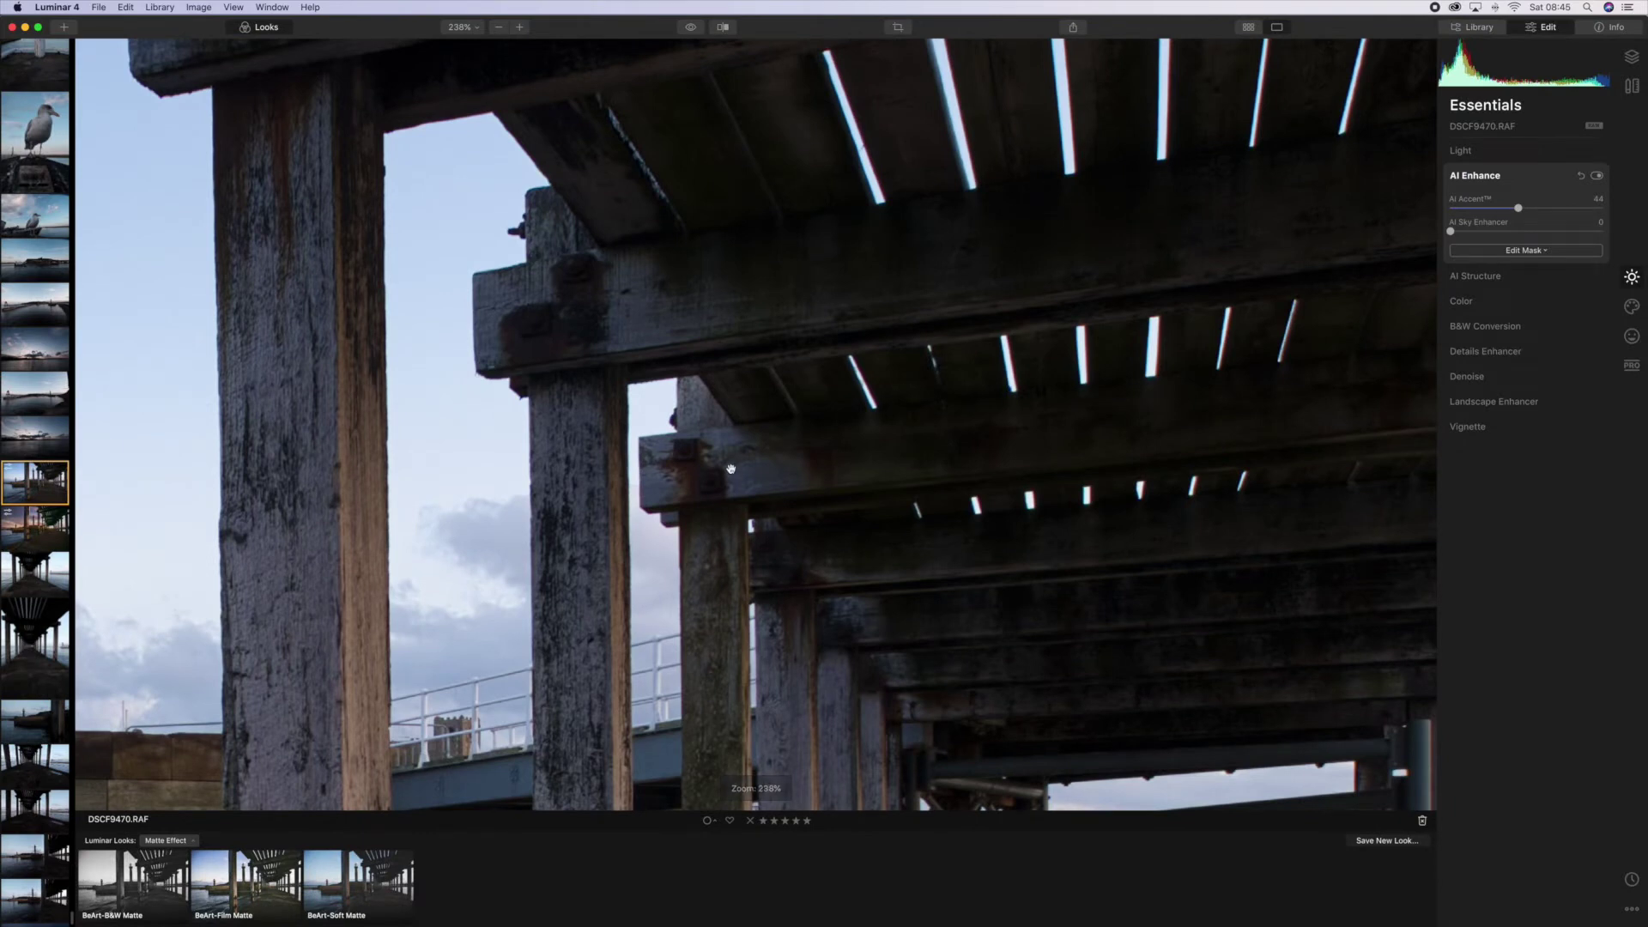
# Step: Zoom in on the lighthouse railings and windows, then fit the whole photo back to screen
pyautogui.hscroll(-10, 731, 469)
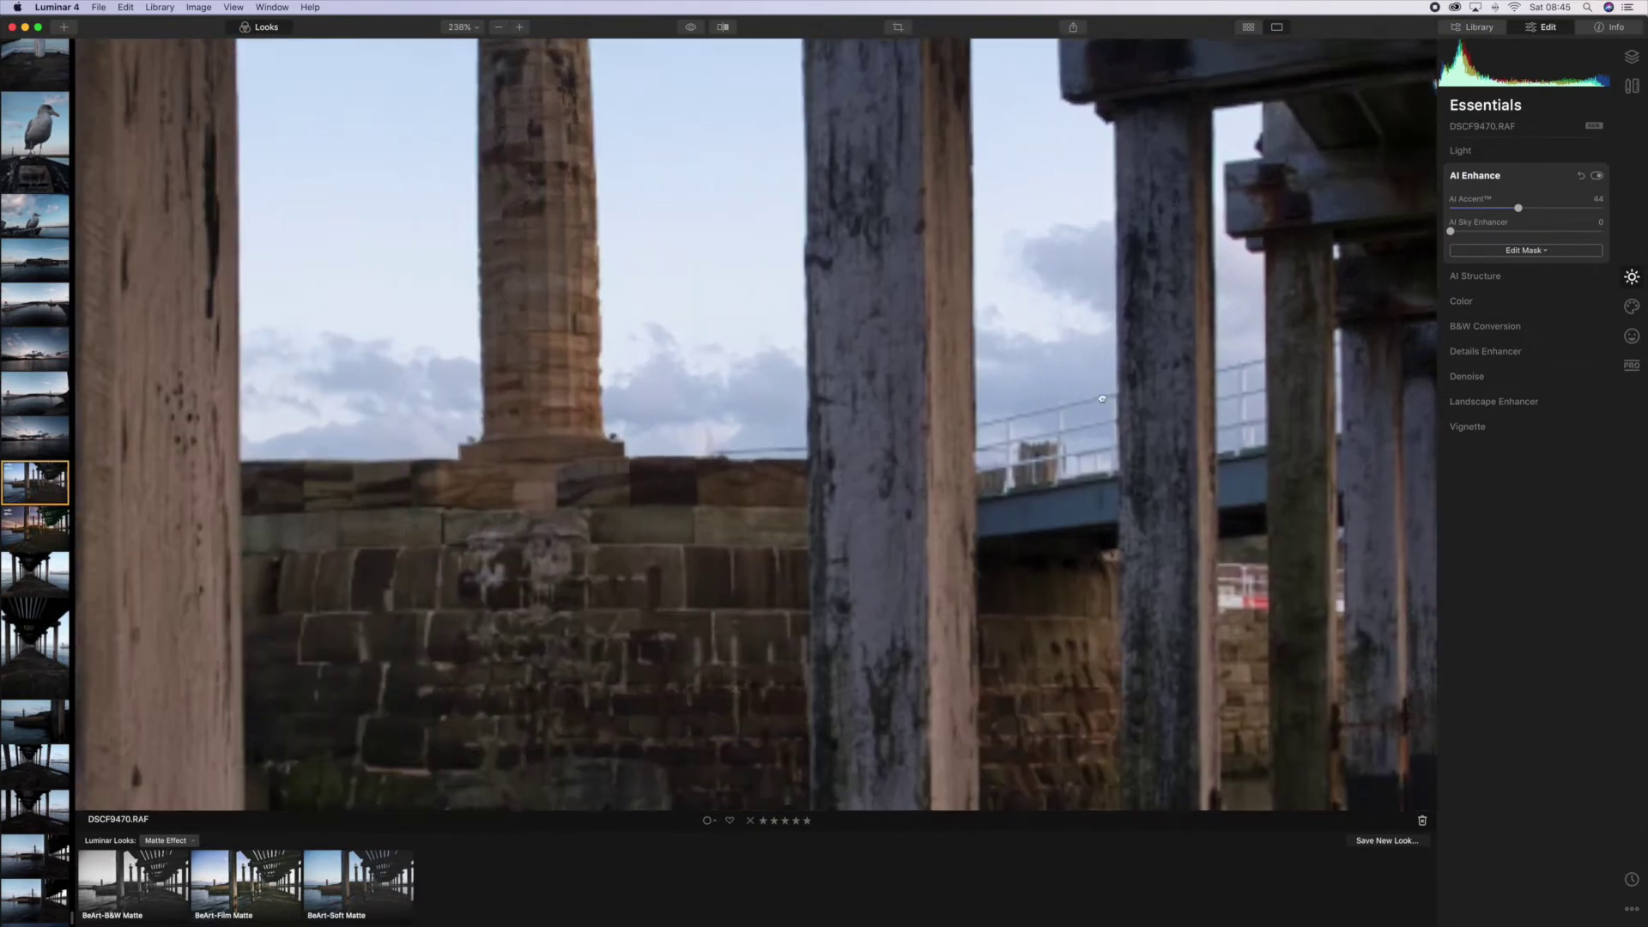
pyautogui.scroll(10, 666, 542)
pyautogui.hscroll(-3, 666, 541)
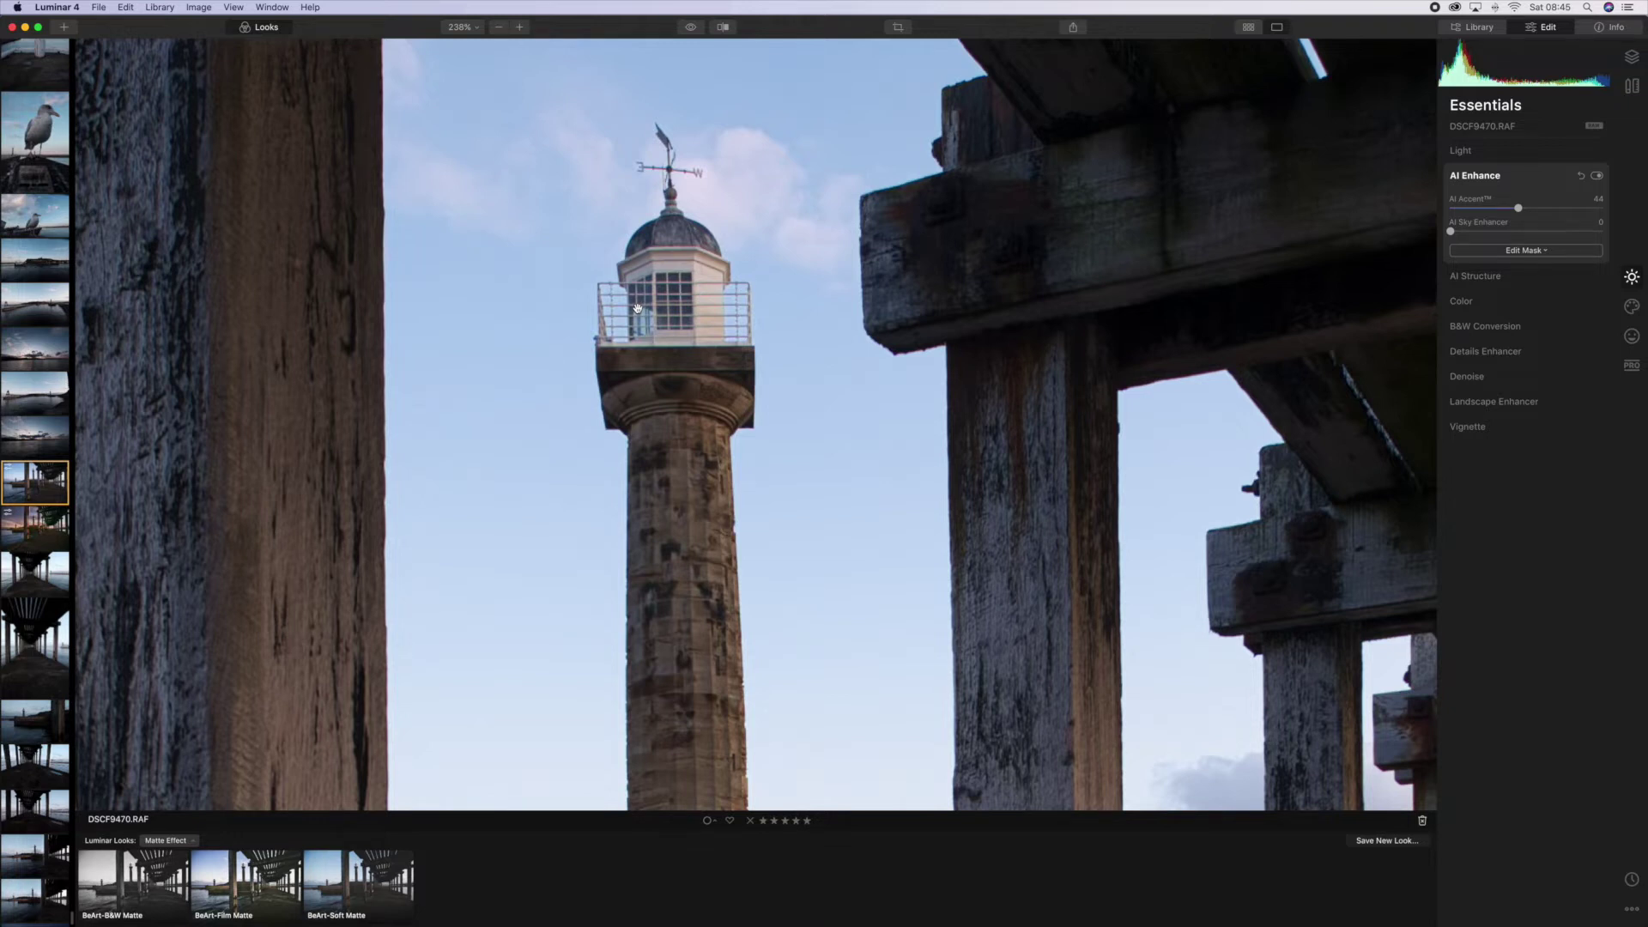
pyautogui.scroll(10, 652, 343)
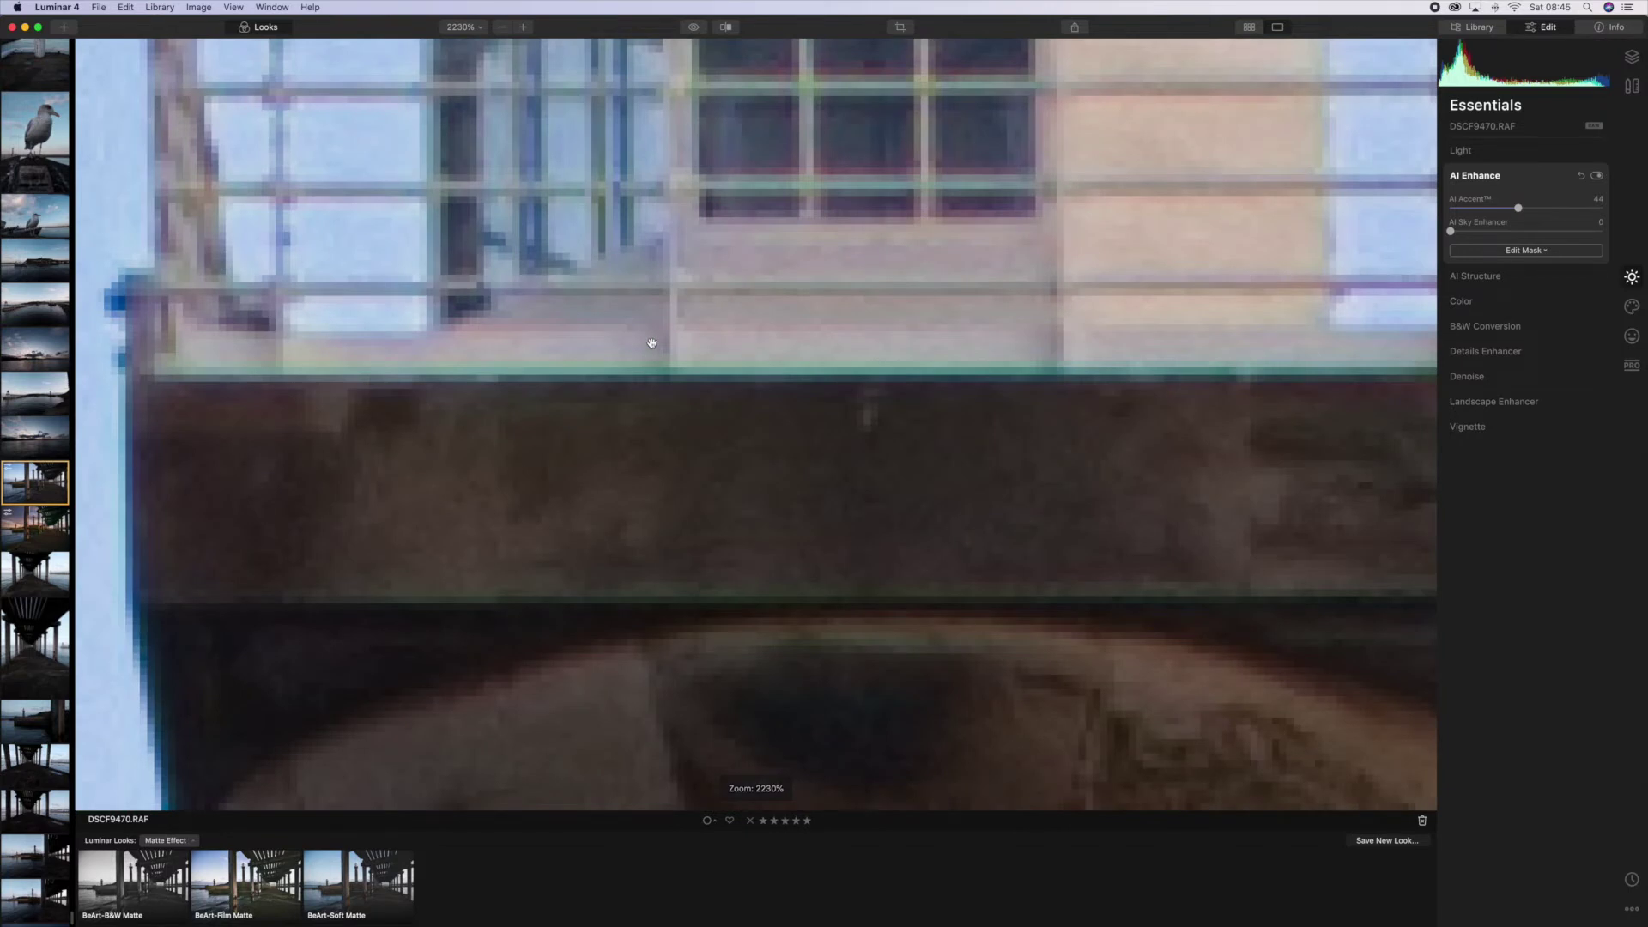
pyautogui.scroll(2, 652, 344)
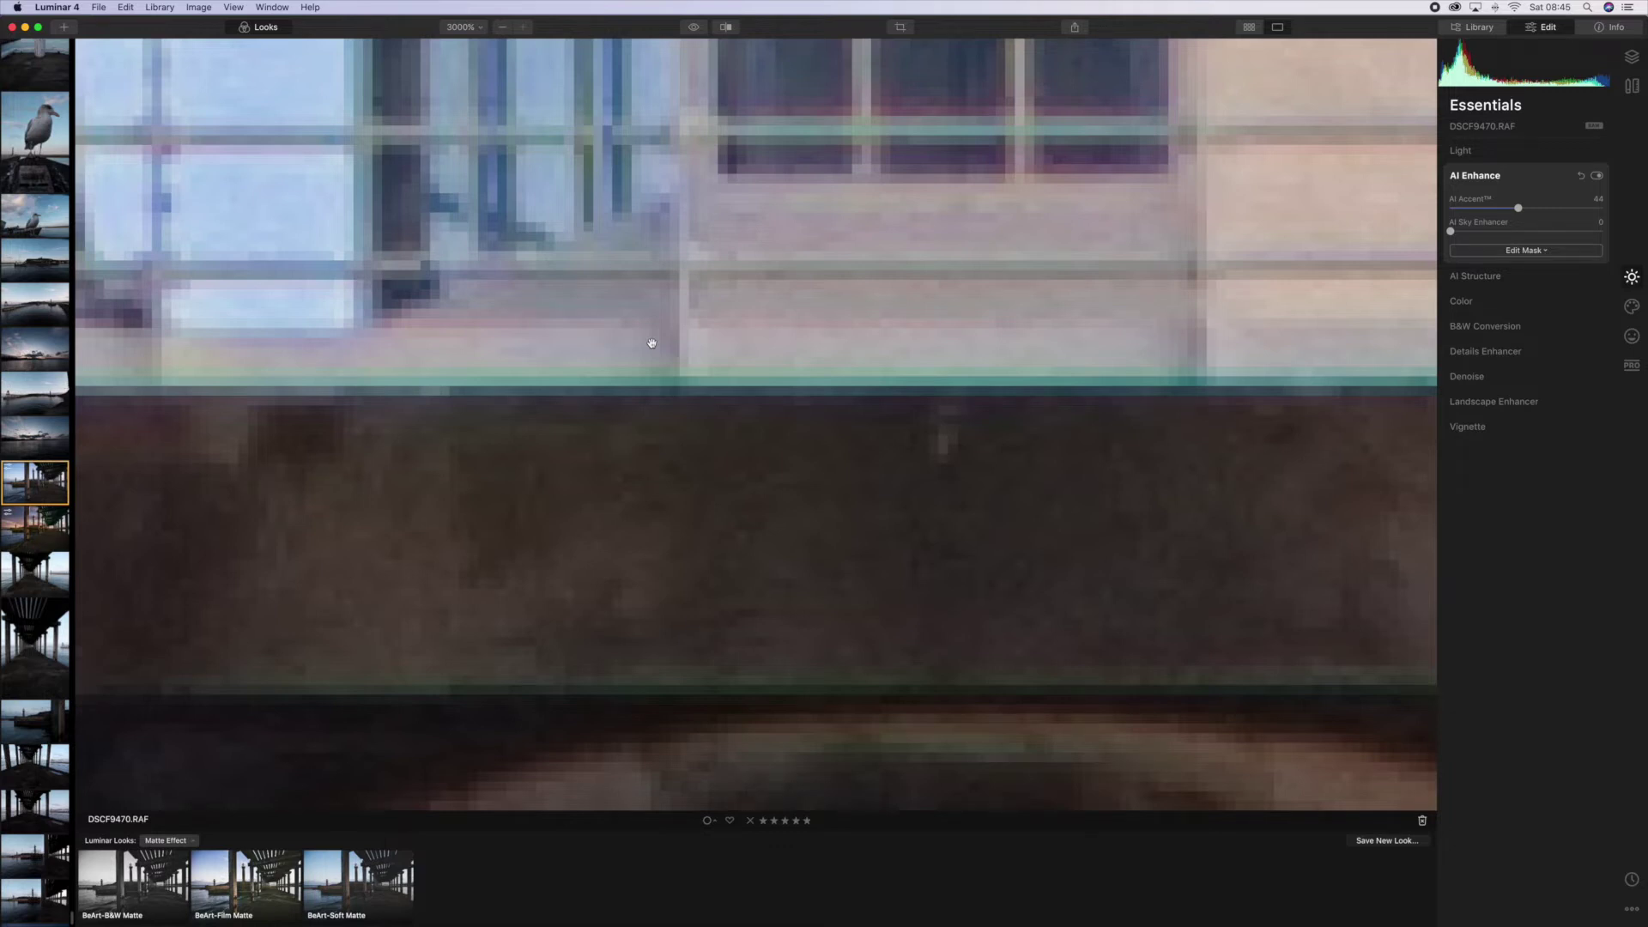
pyautogui.scroll(-5, 652, 343)
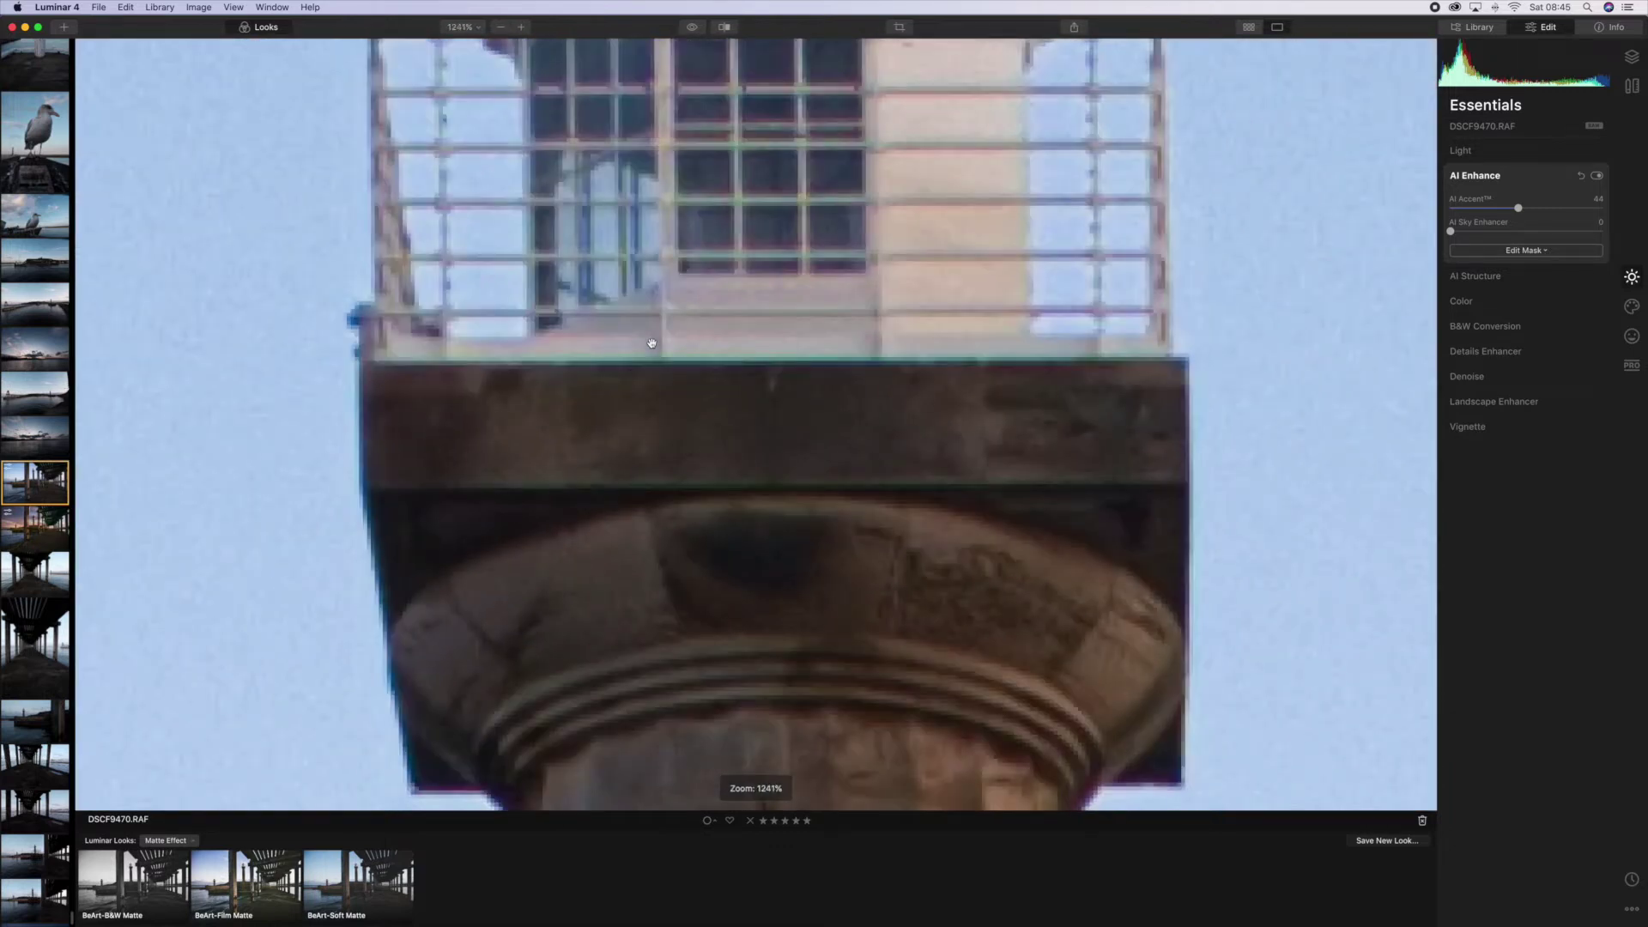
pyautogui.scroll(1, 651, 344)
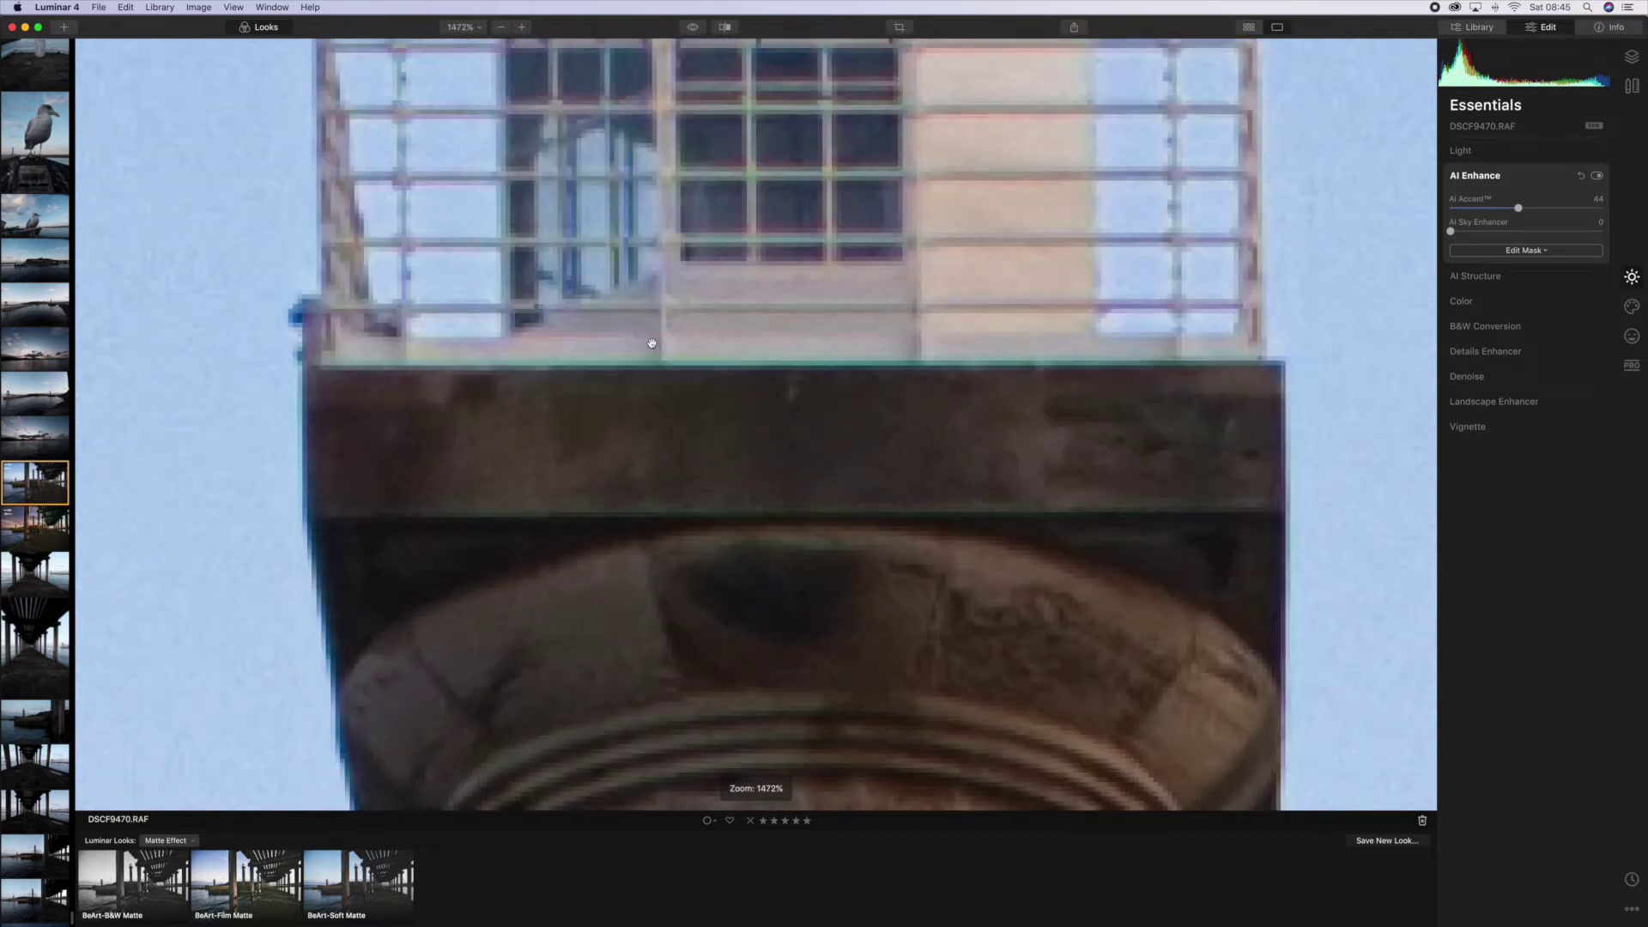
pyautogui.hscroll(-5, 652, 343)
pyautogui.scroll(5, 652, 343)
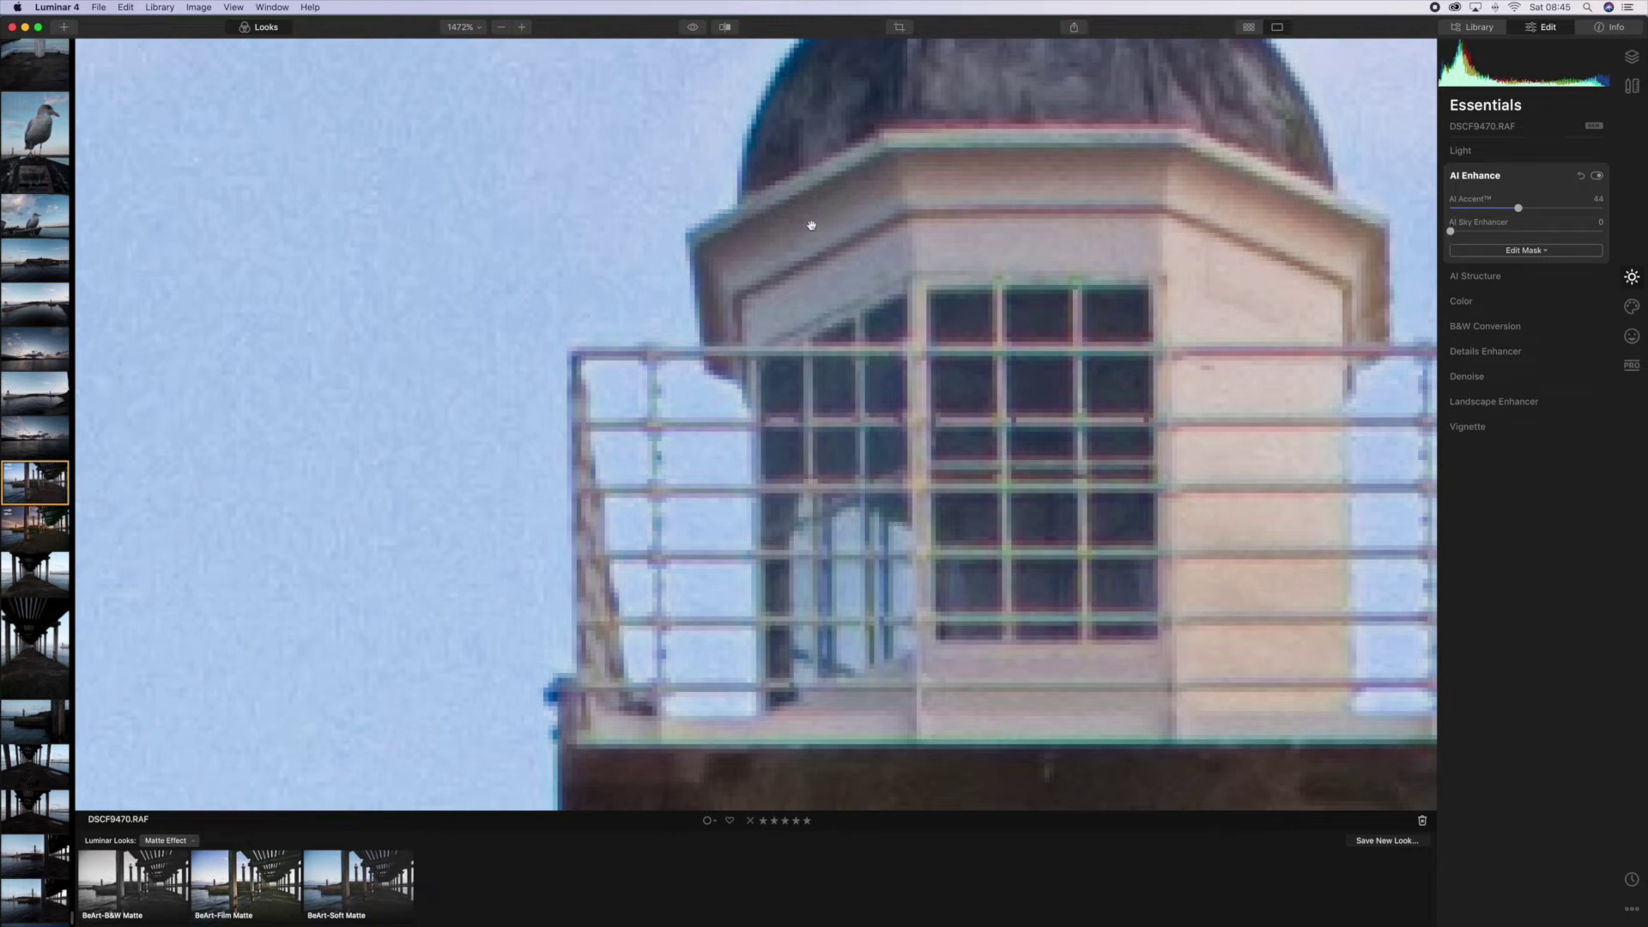
pyautogui.press('super+0')
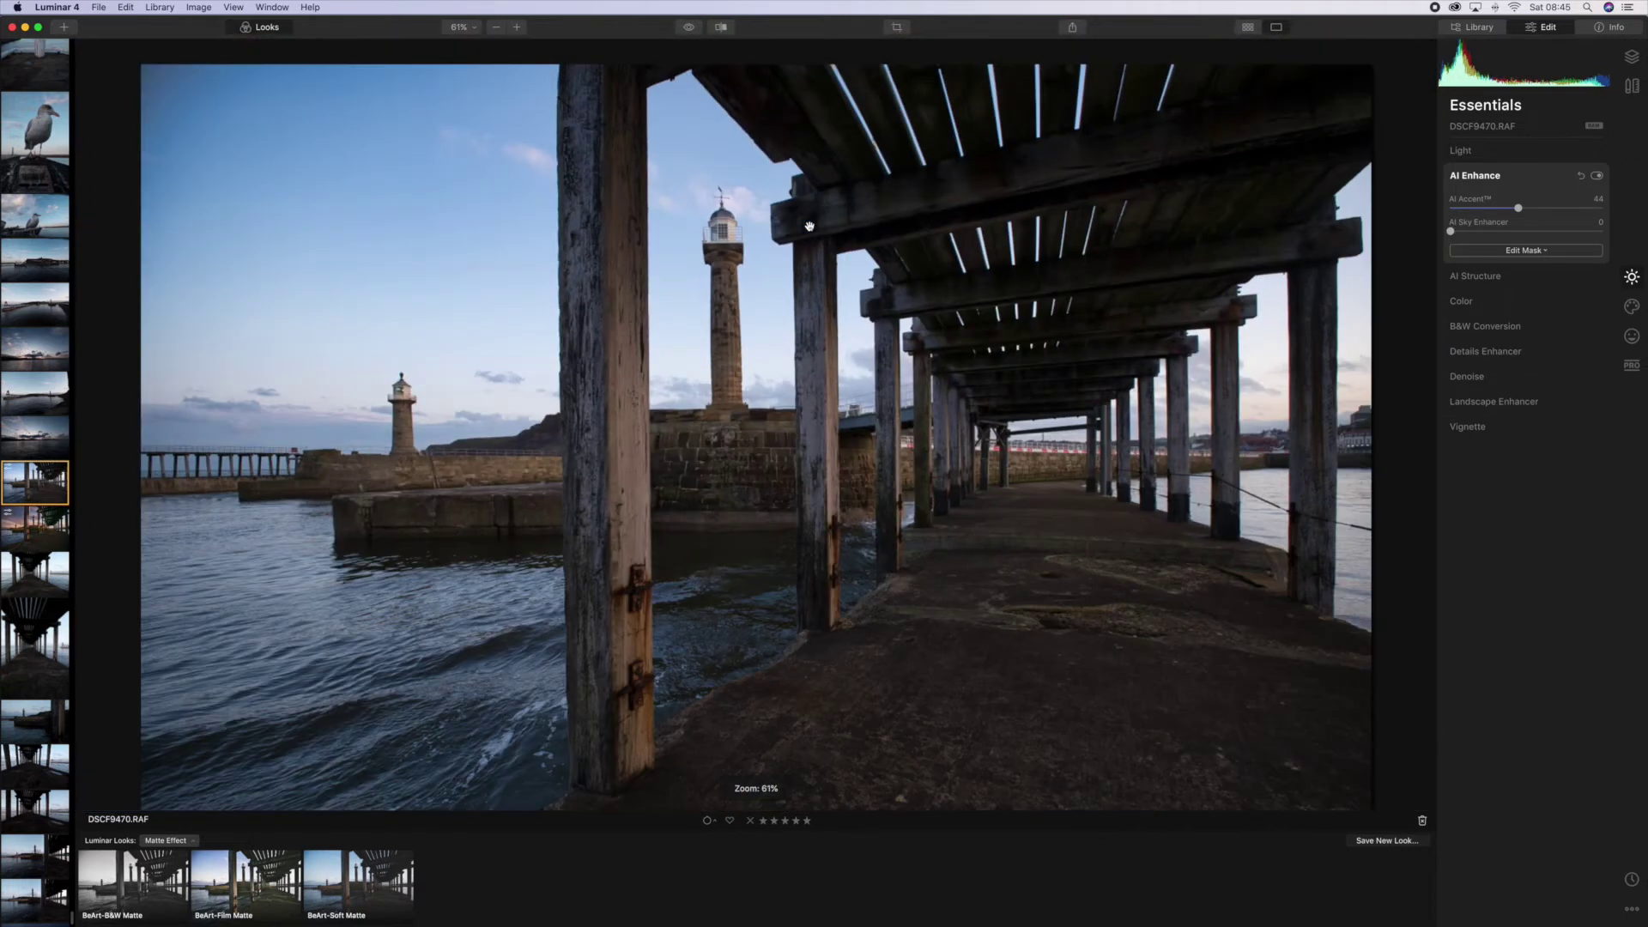
# Step: Try AI Sky Enhancer, then raise AI Structure Amount to the mid-60s
pyautogui.moveTo(1459, 231)
pyautogui.mouseDown()
pyautogui.moveTo(1628, 252)
pyautogui.moveTo(1426, 229)
pyautogui.mouseUp()
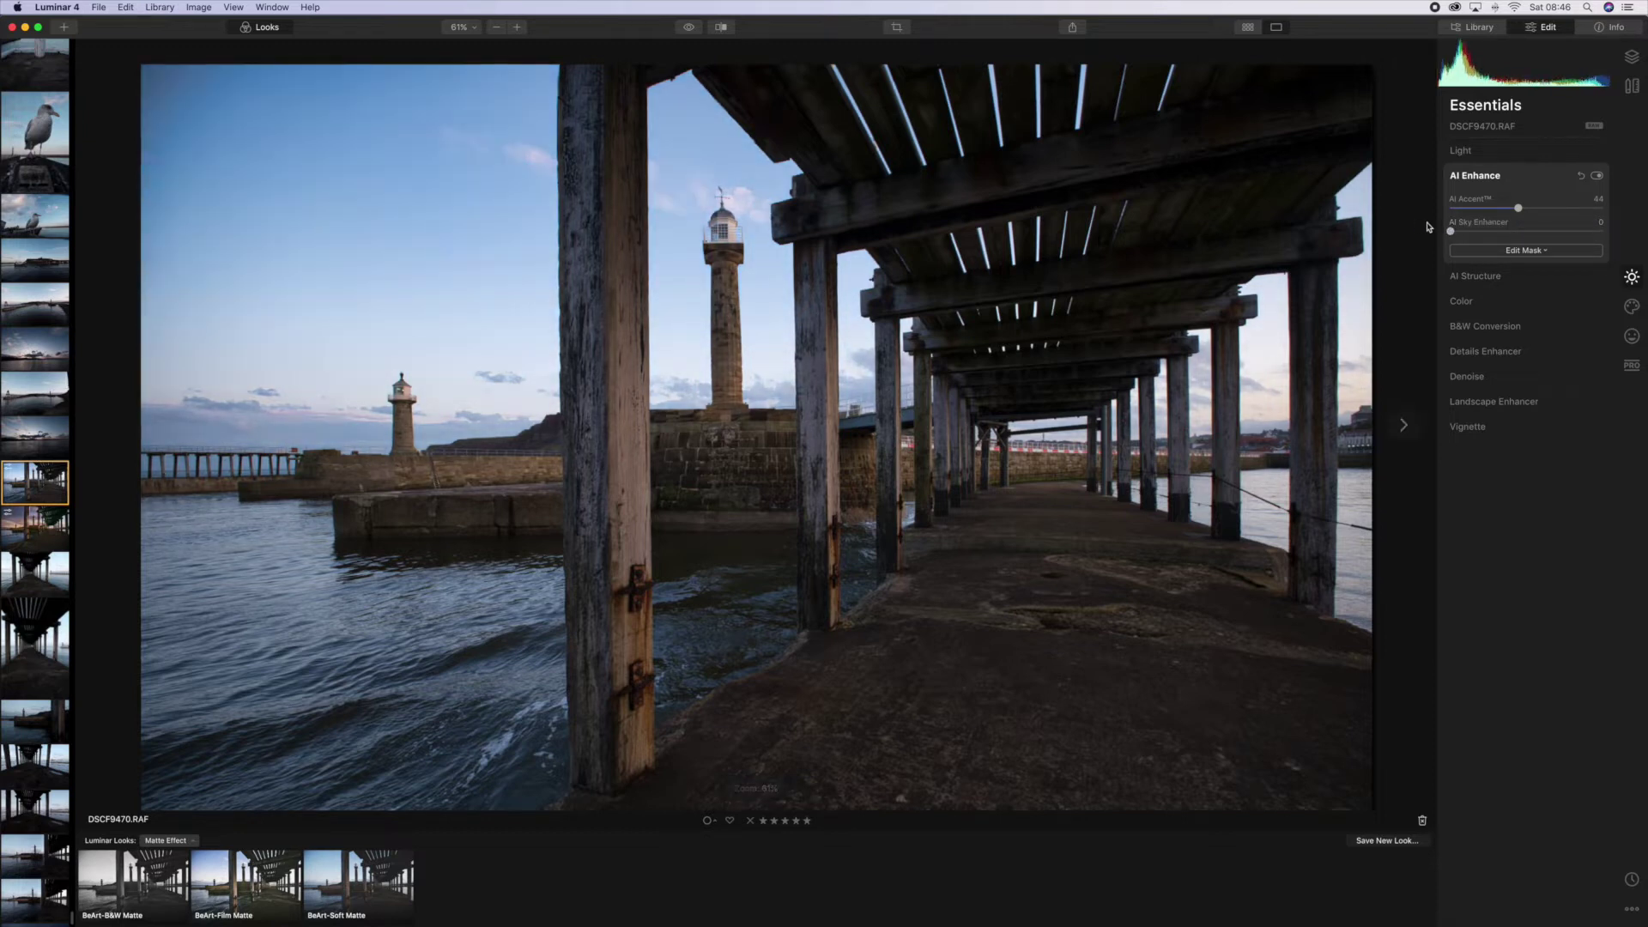
pyautogui.click(1497, 277)
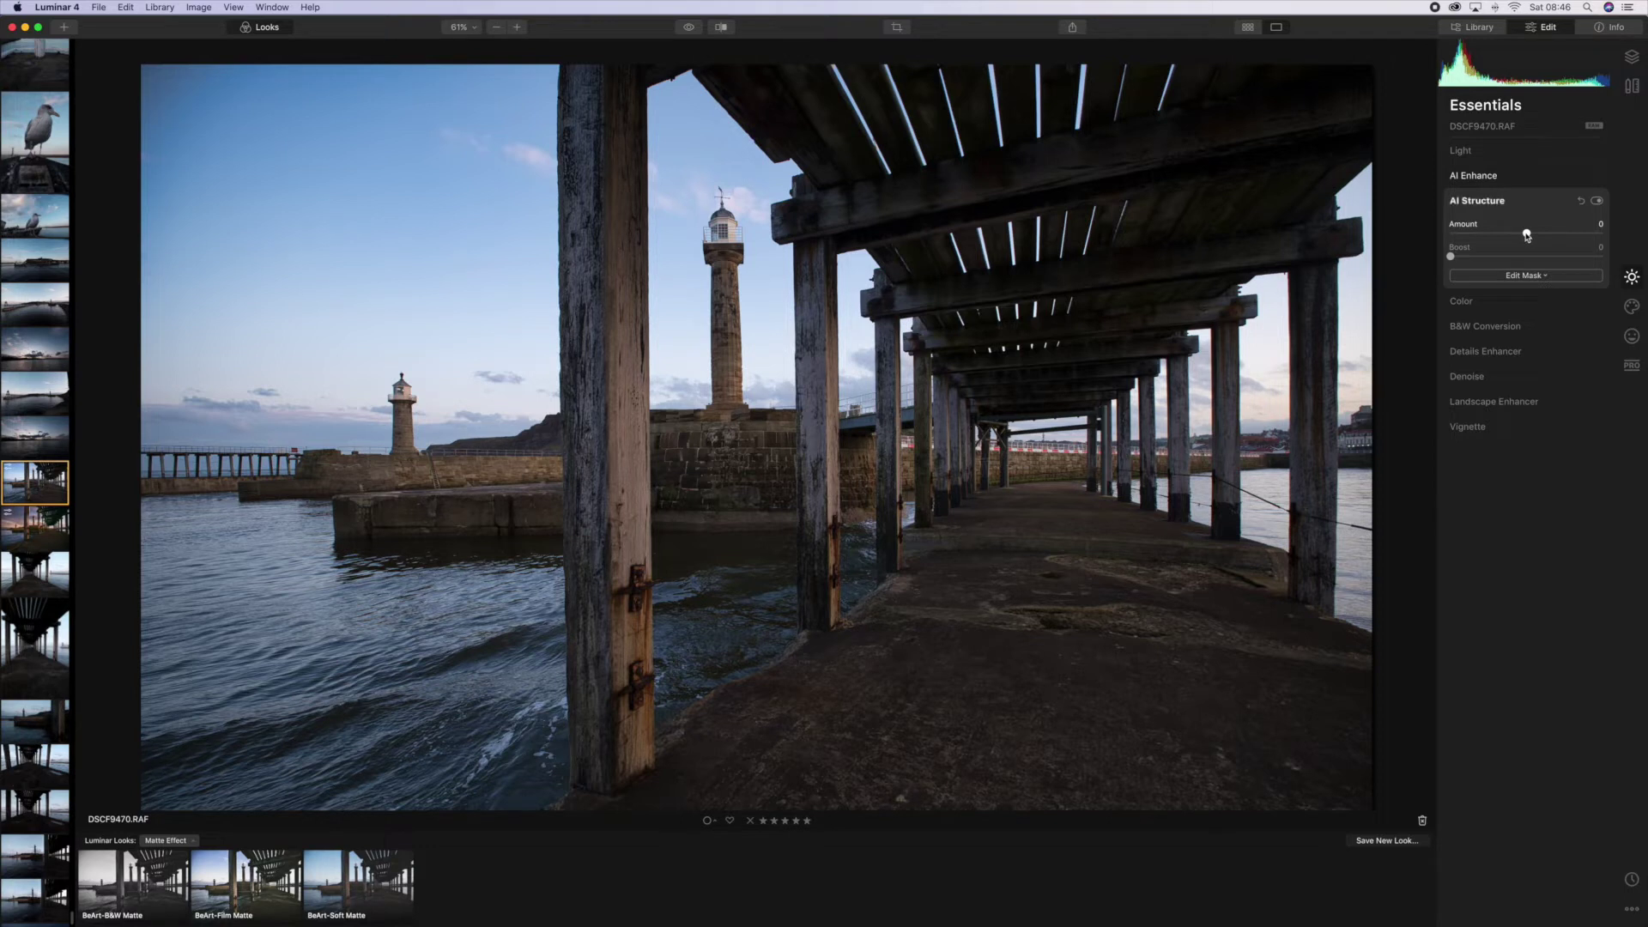
pyautogui.moveTo(1526, 235); pyautogui.dragTo(1579, 241)
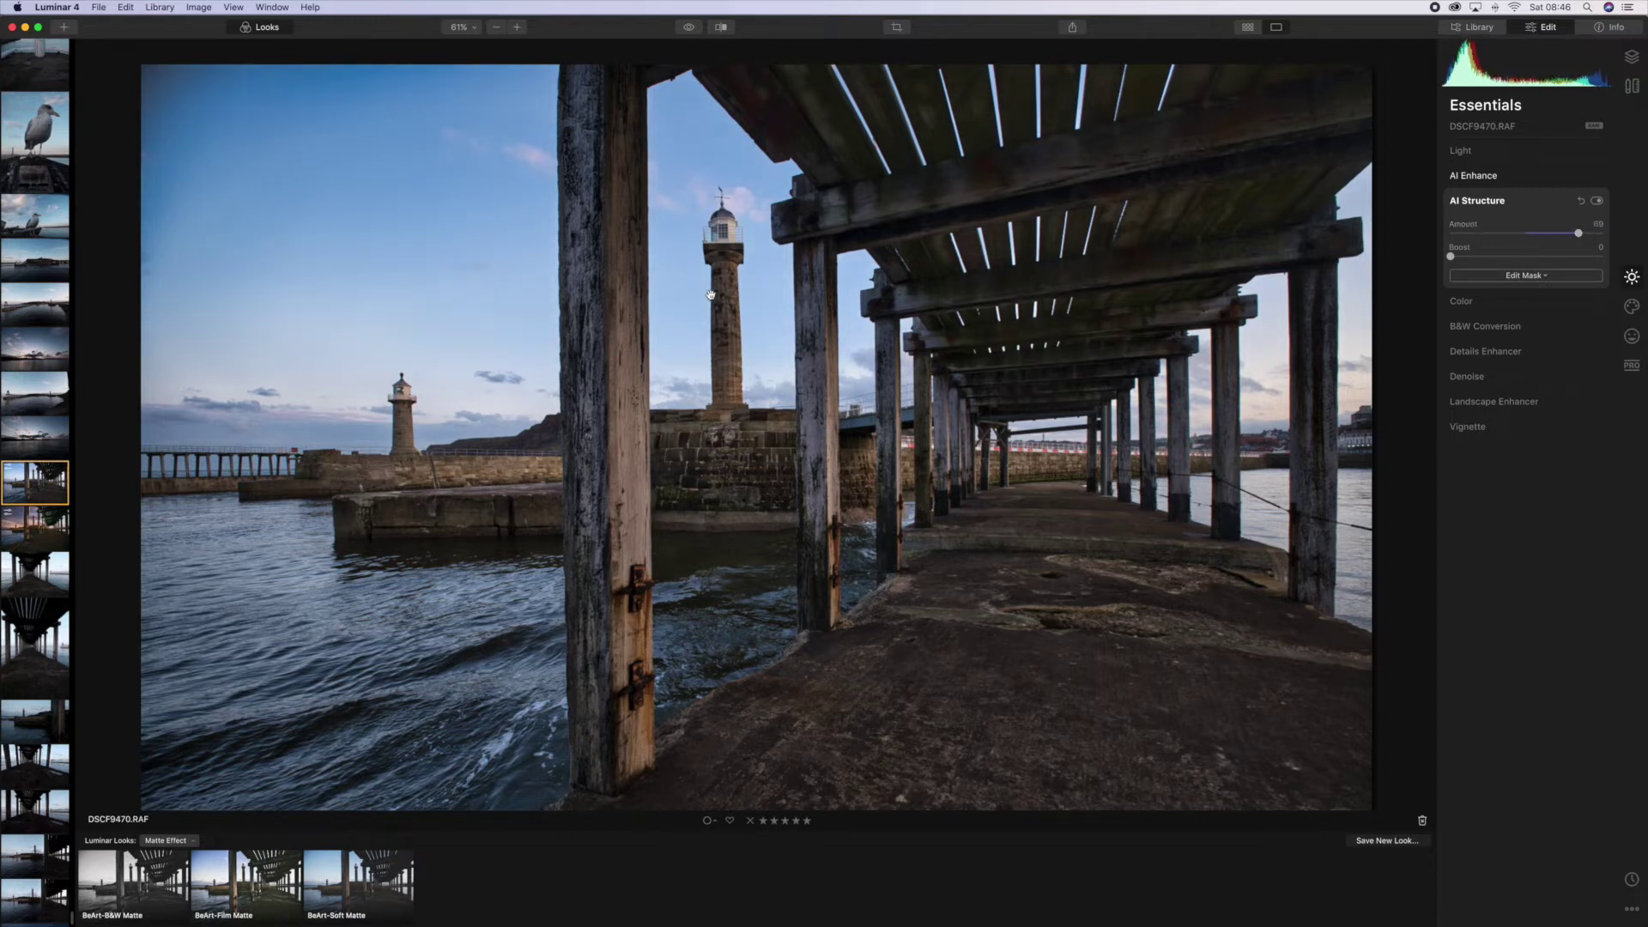
pyautogui.scroll(5, 710, 294)
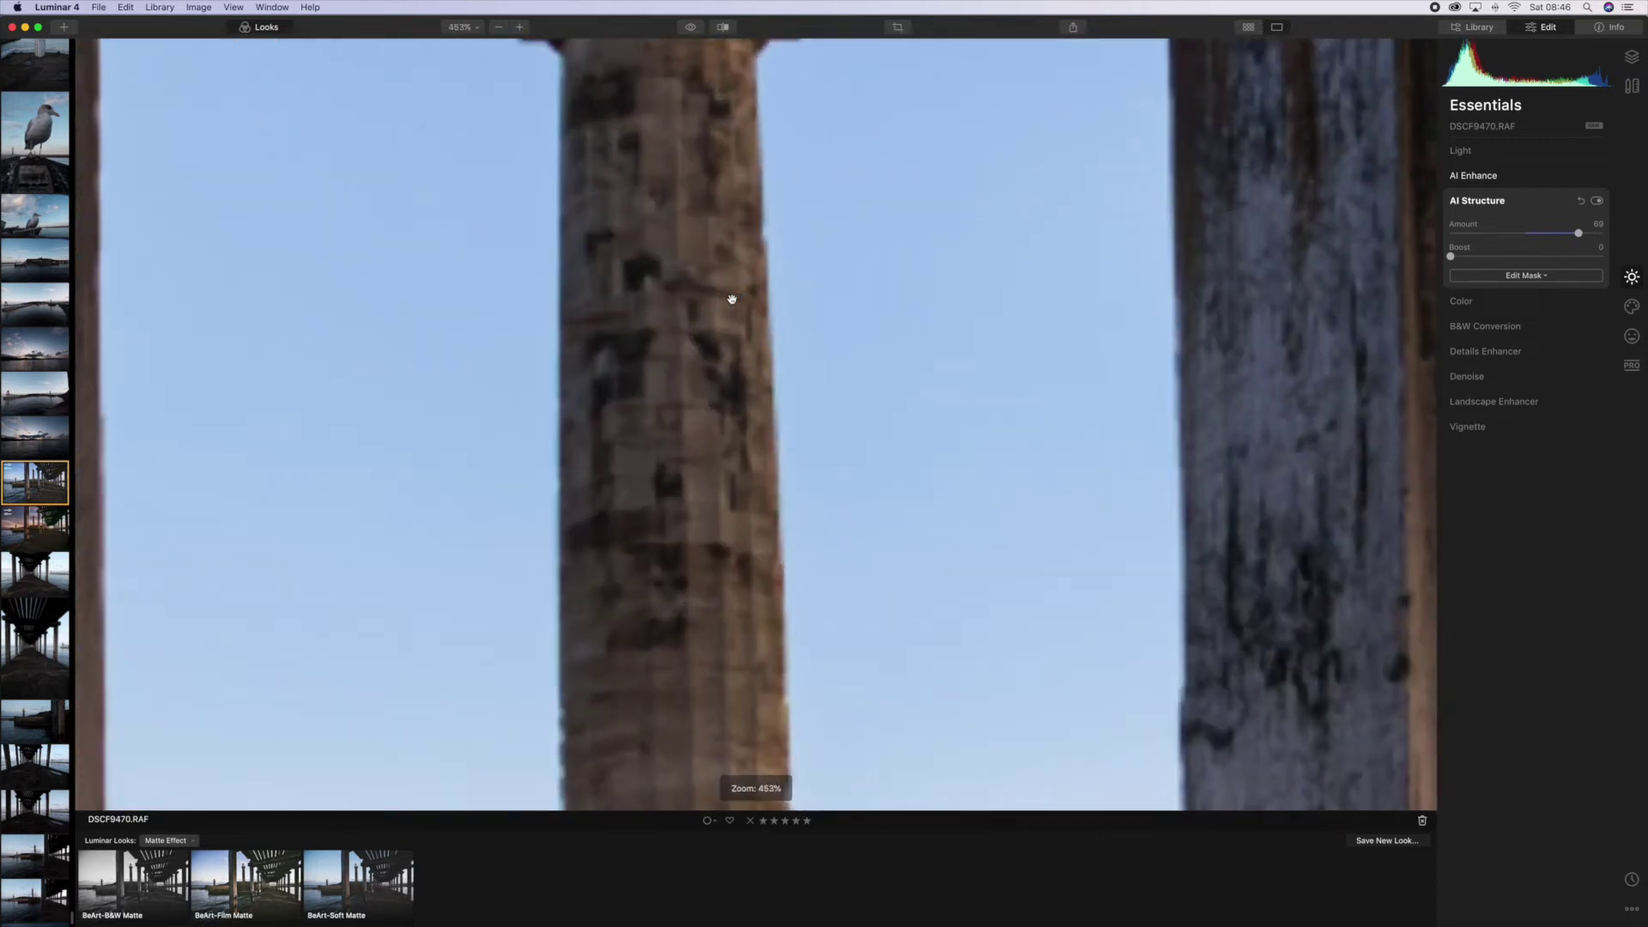
pyautogui.scroll(5, 731, 298)
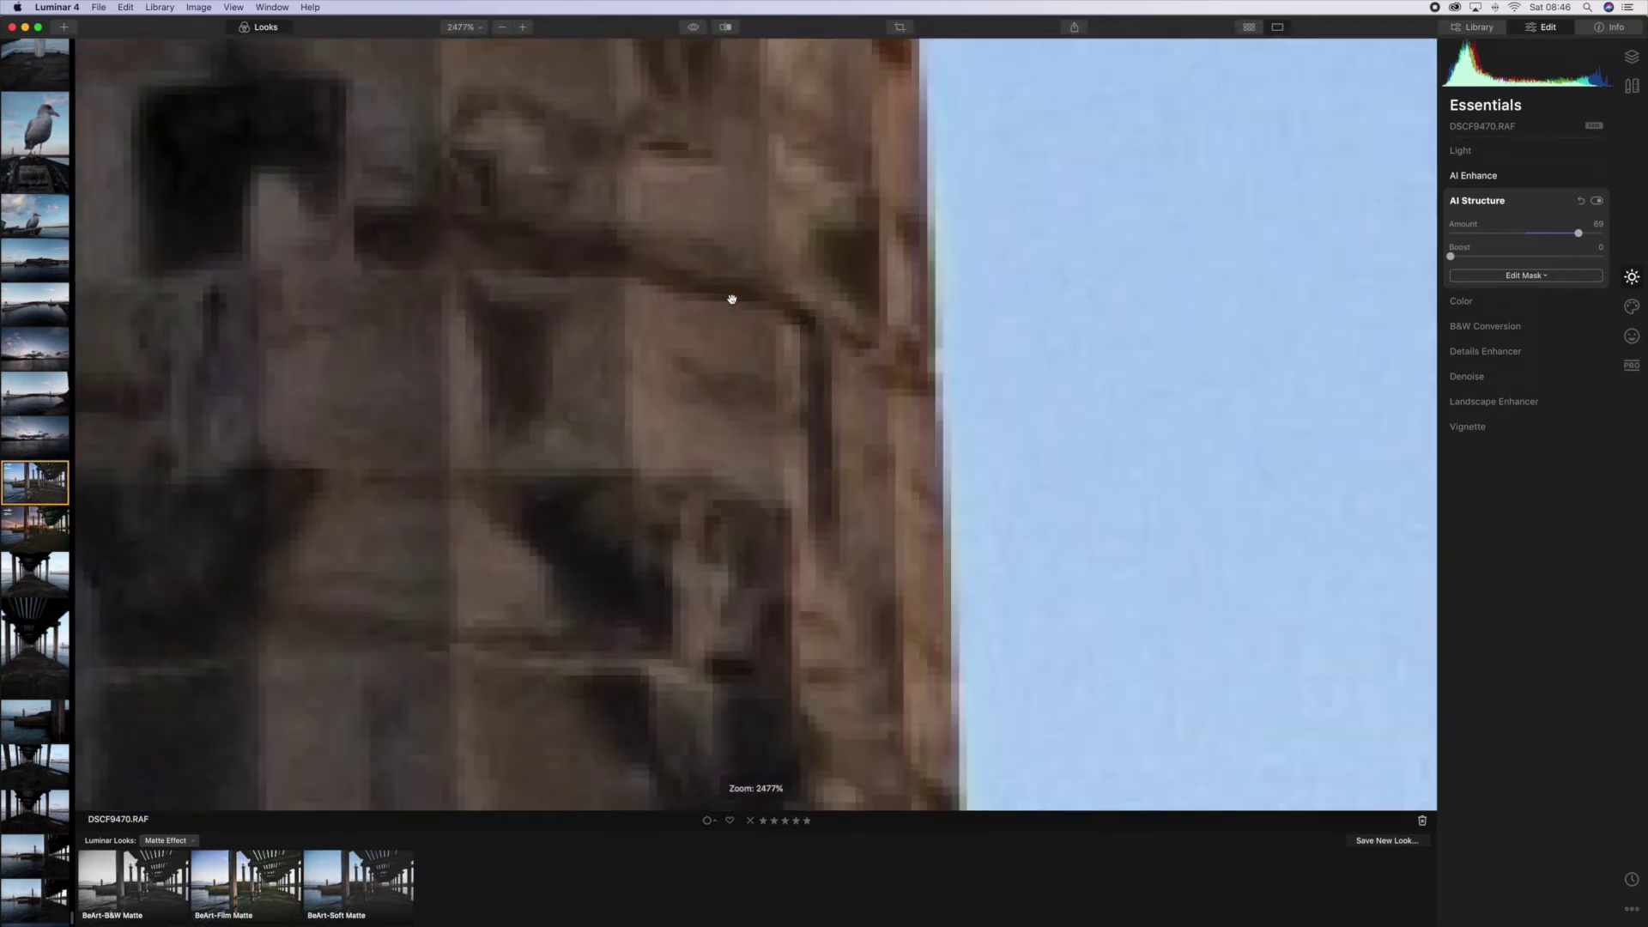
pyautogui.hscroll(-10, 731, 298)
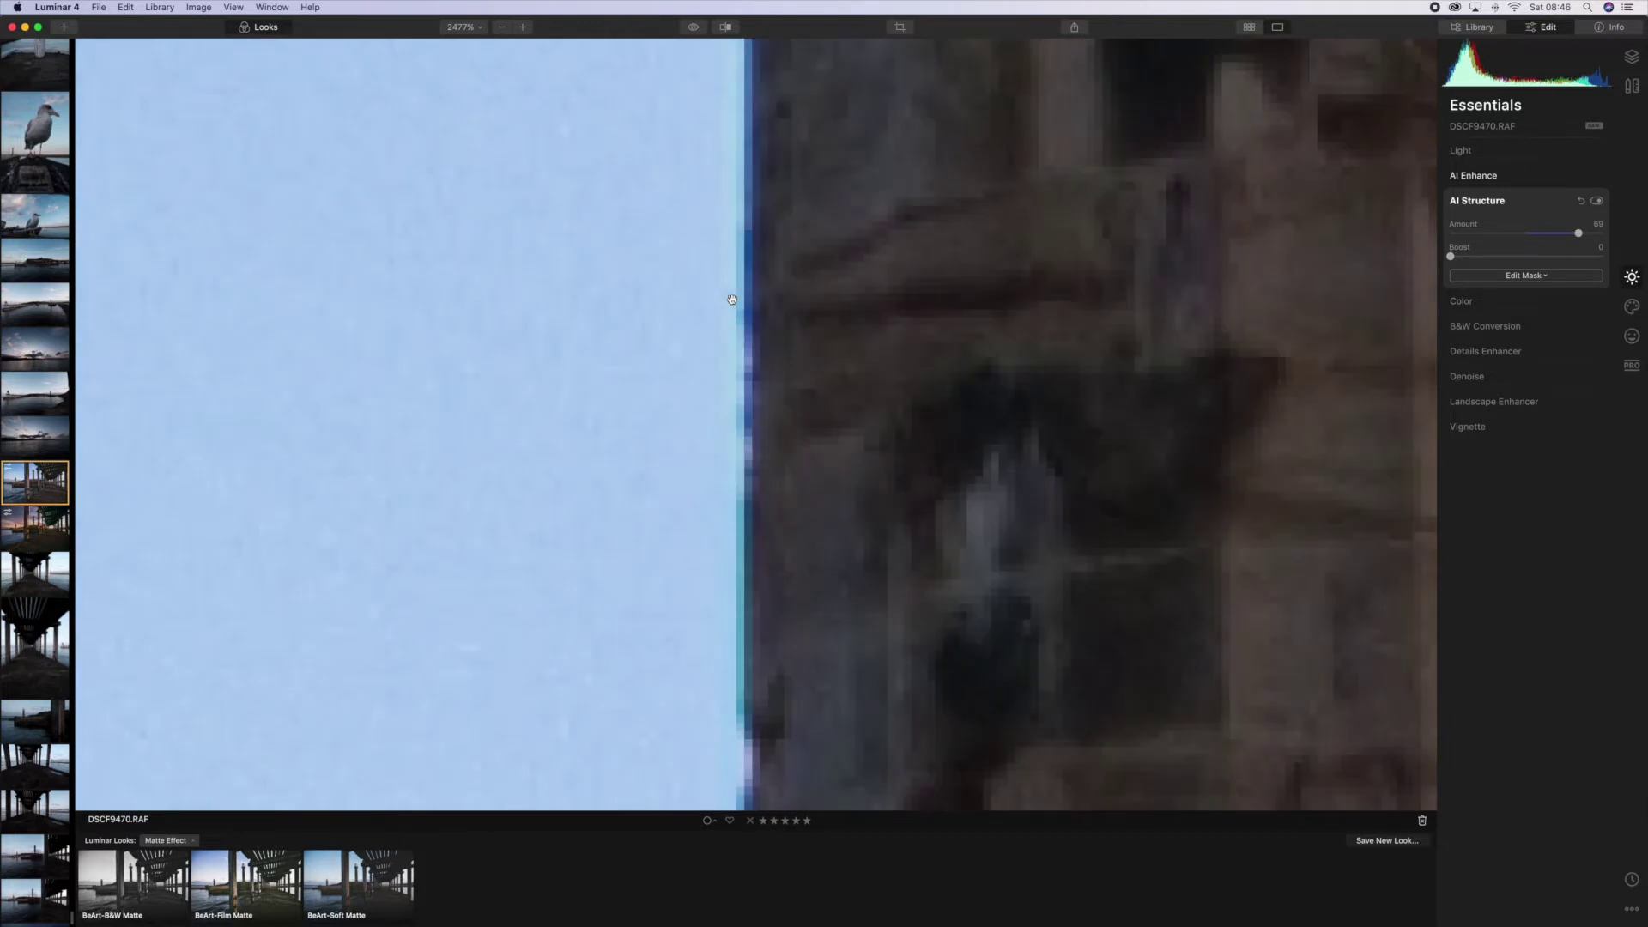
pyautogui.scroll(2, 732, 298)
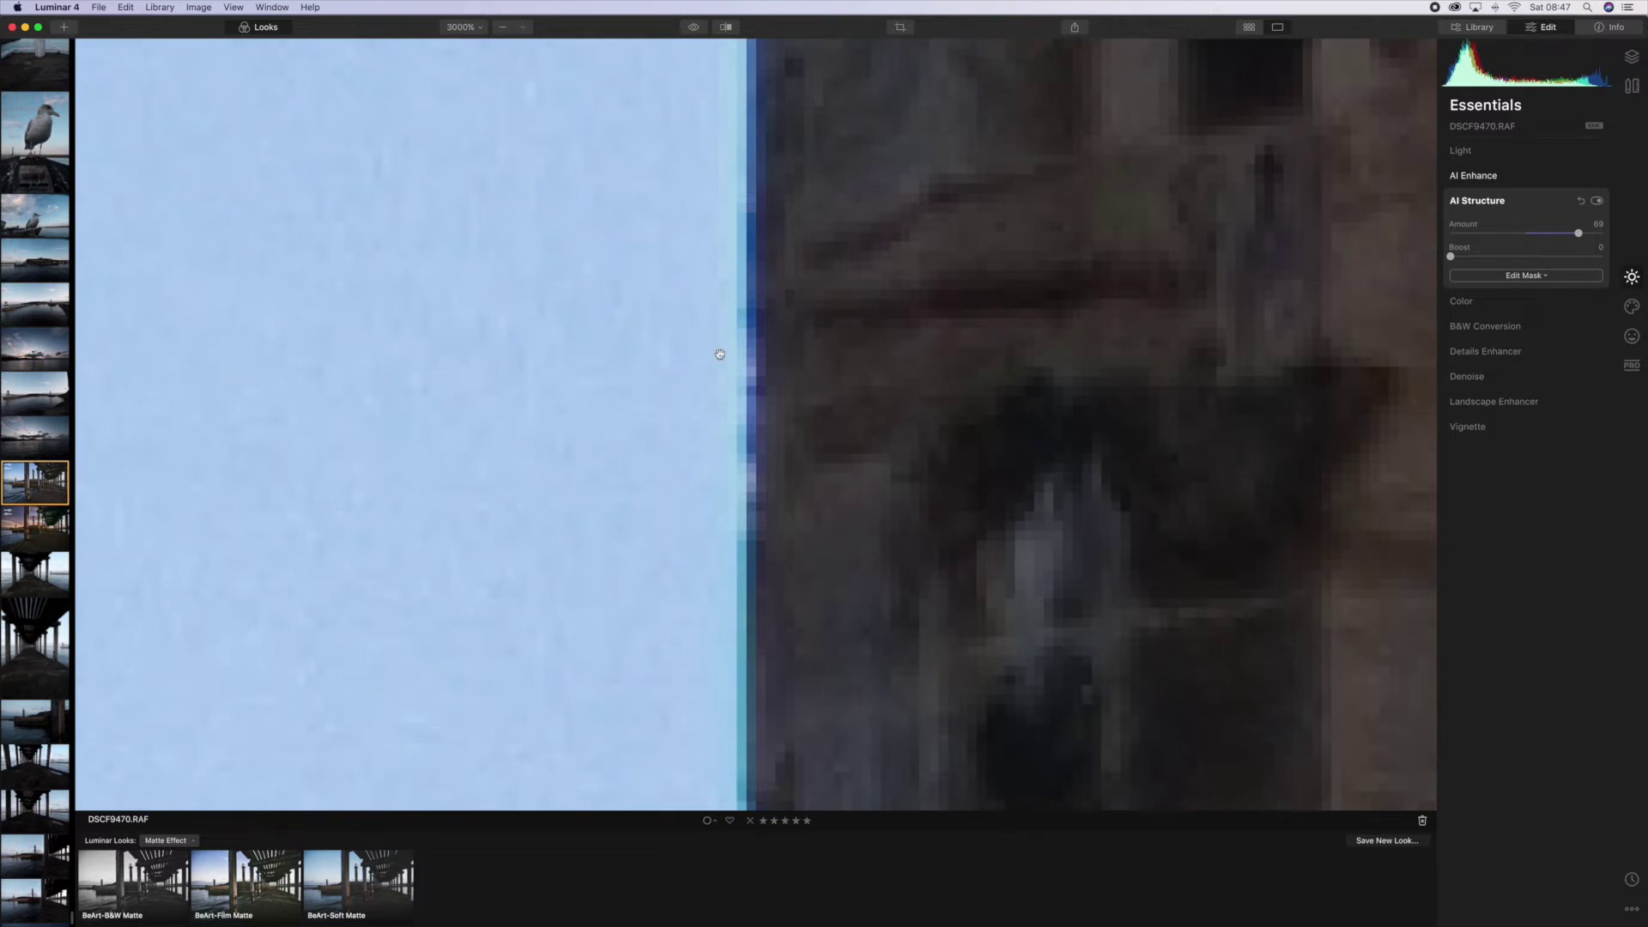
pyautogui.scroll(-1, 719, 354)
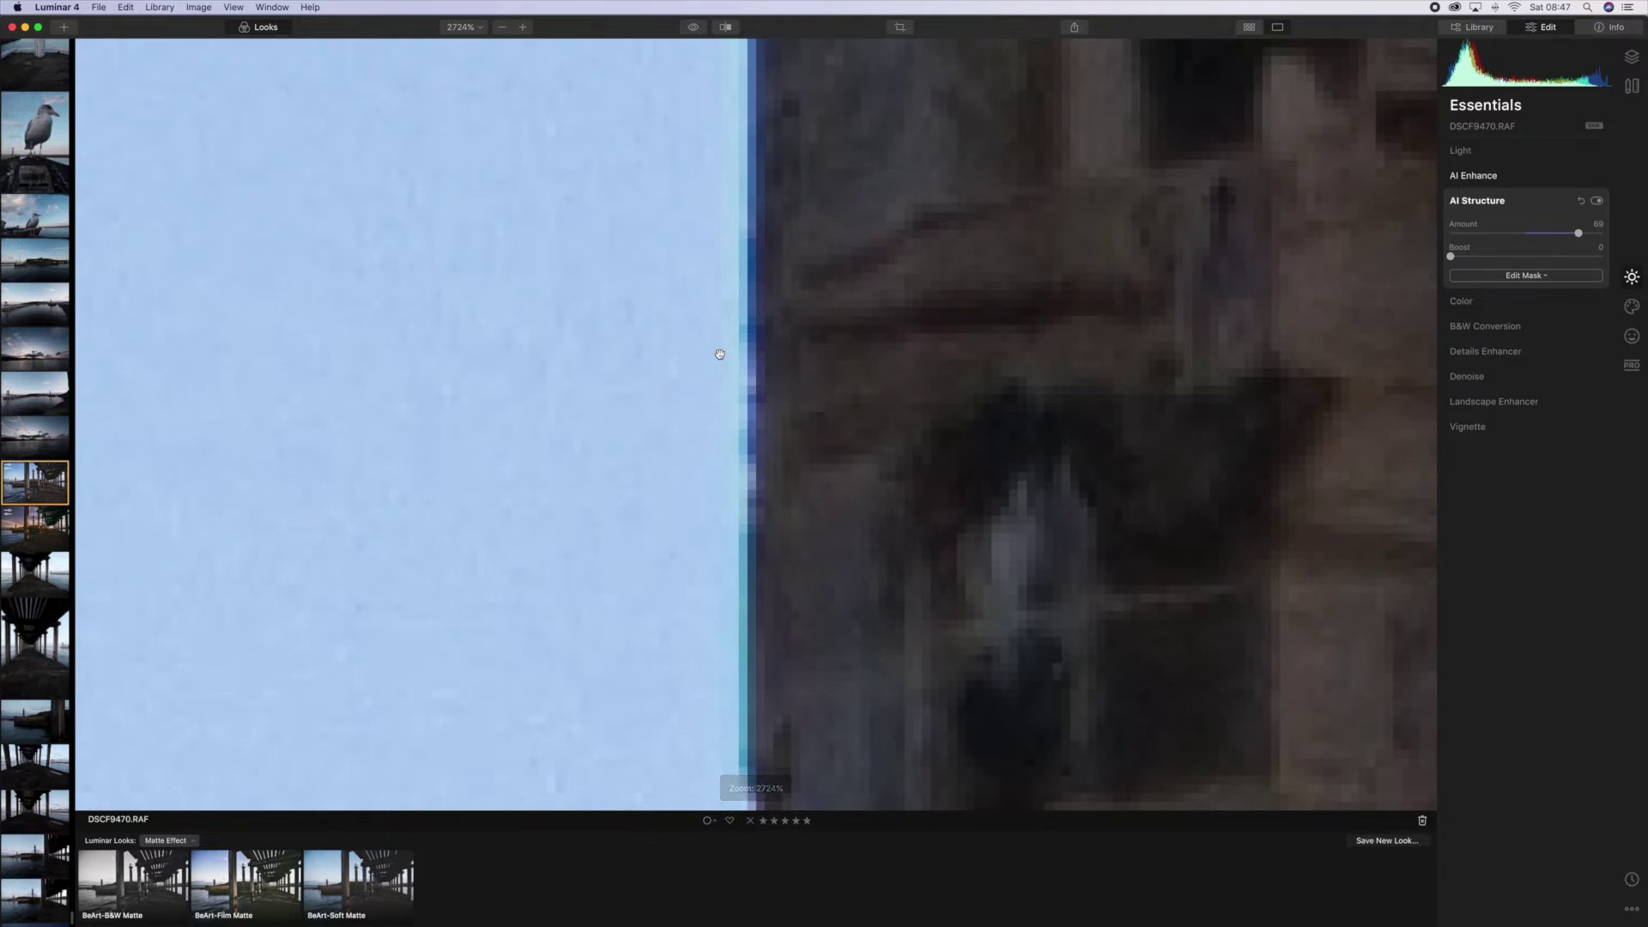
pyautogui.scroll(-15, 719, 353)
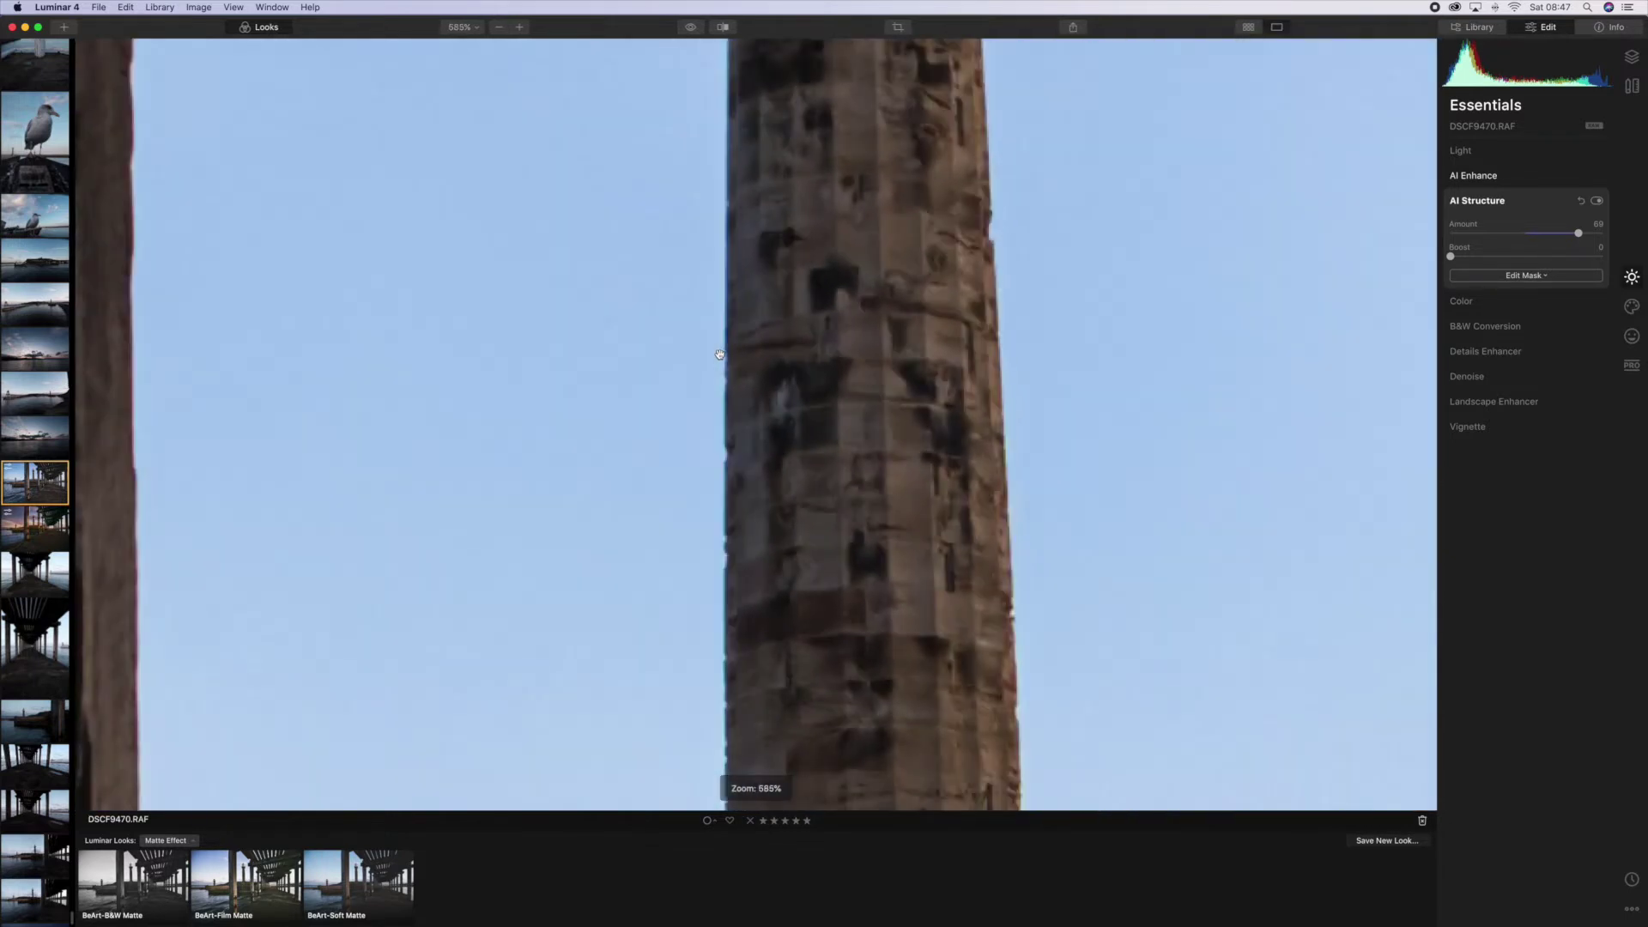
pyautogui.scroll(-3, 719, 353)
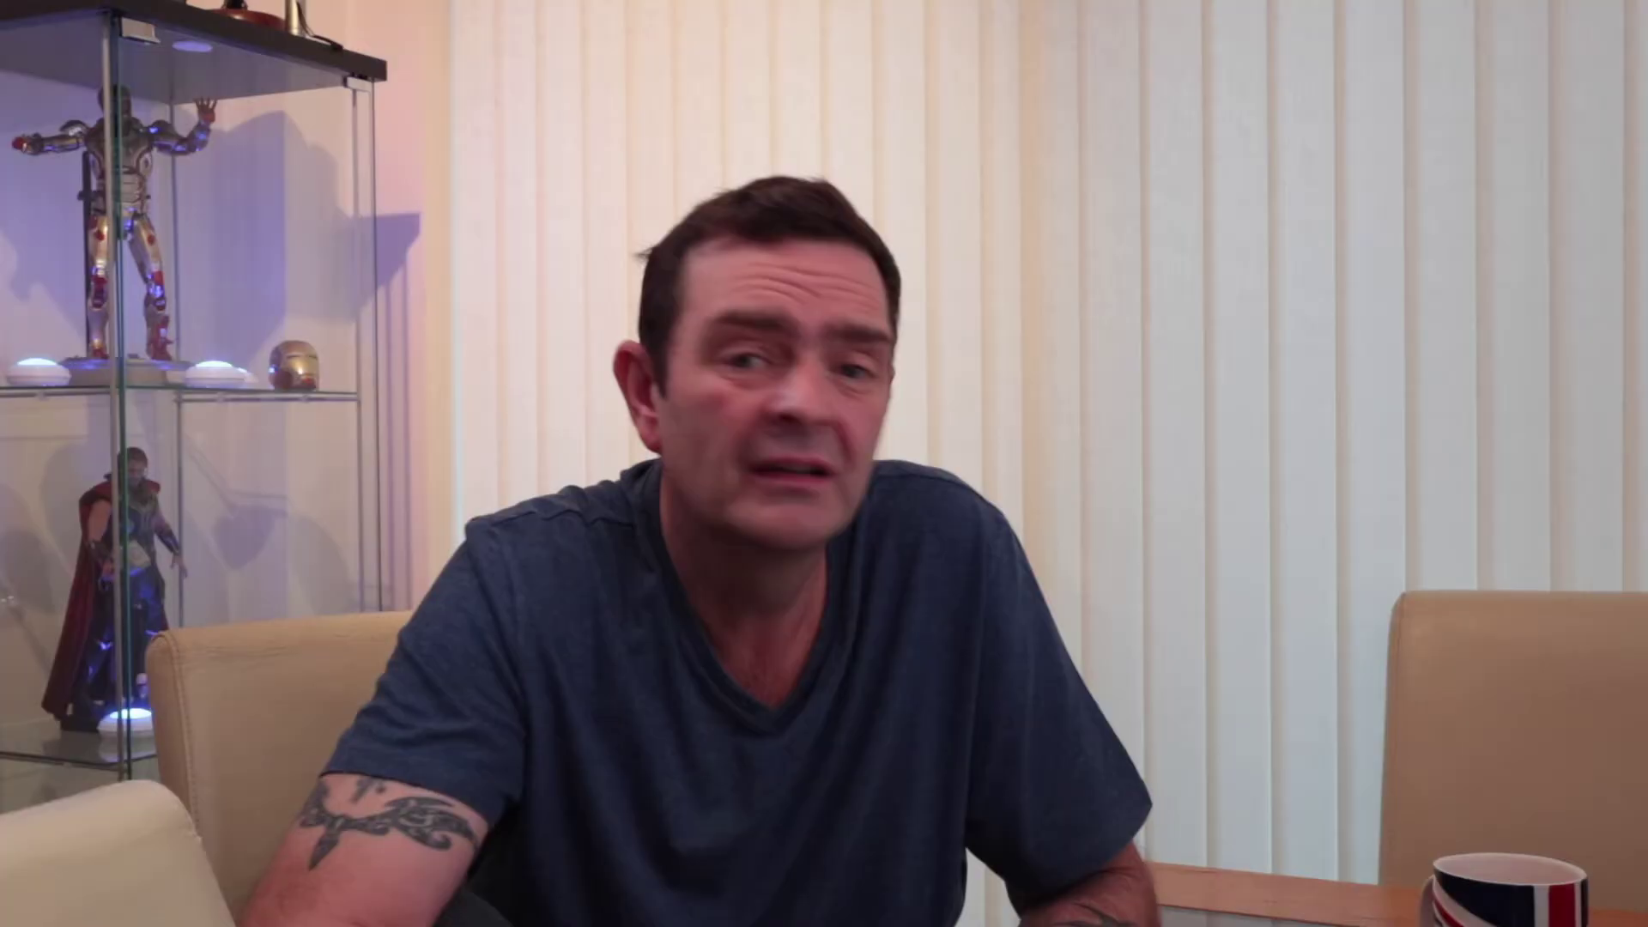
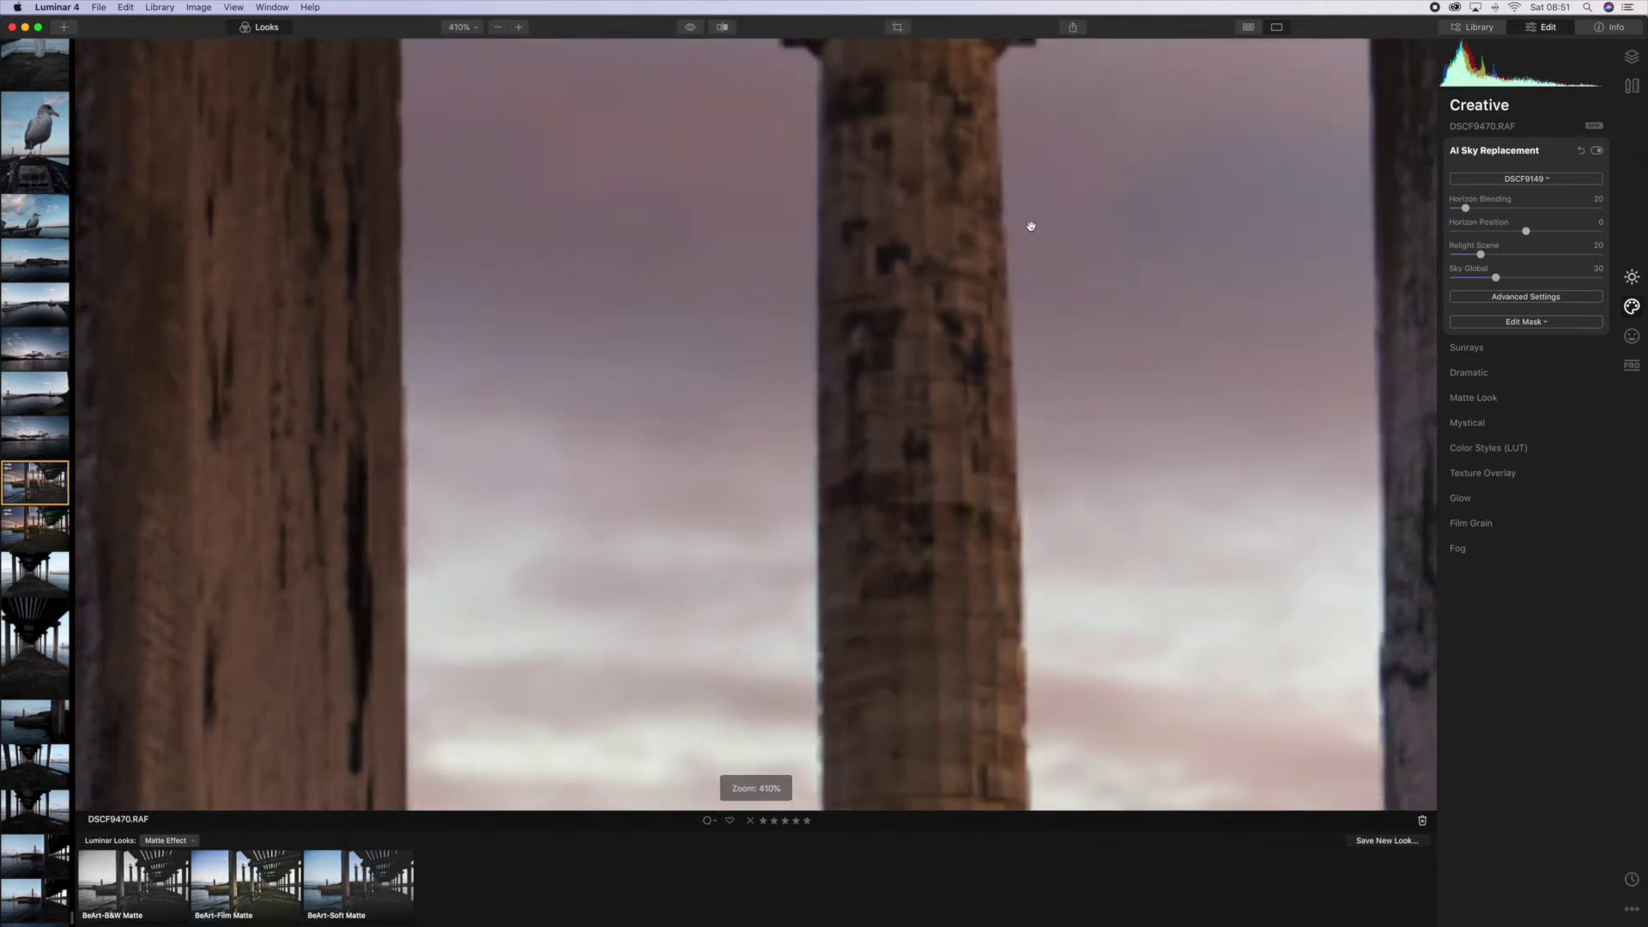
# Step: Zoom and pan along the pier columns to inspect the replaced sky's edges
pyautogui.scroll(-2, 1031, 226)
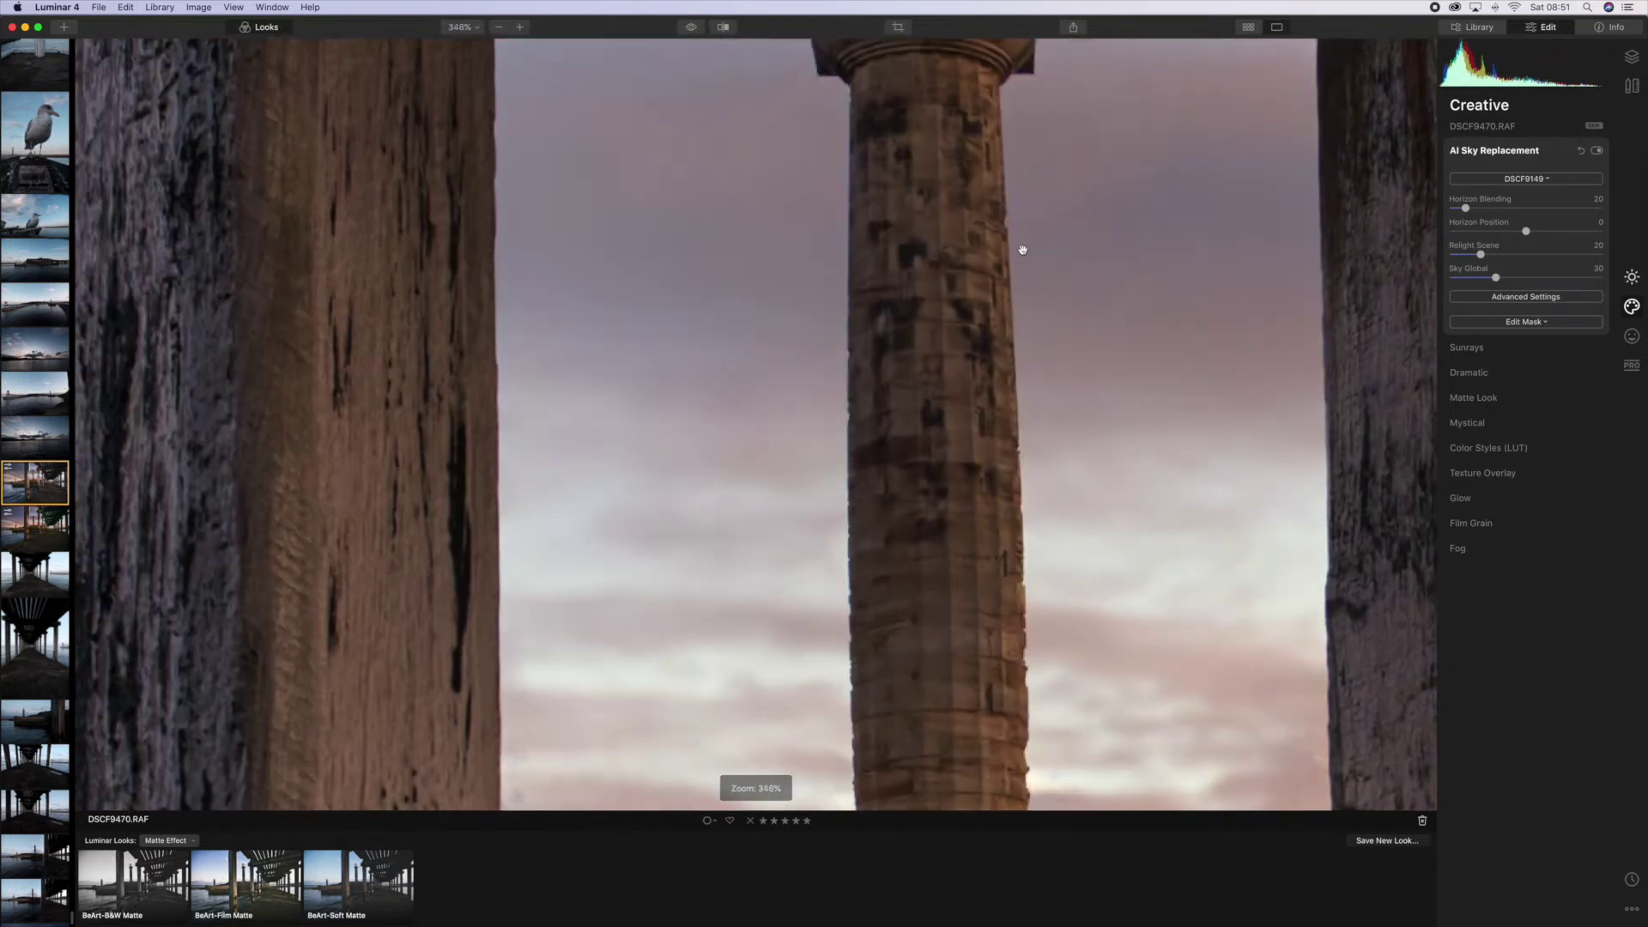
pyautogui.scroll(-3, 1019, 257)
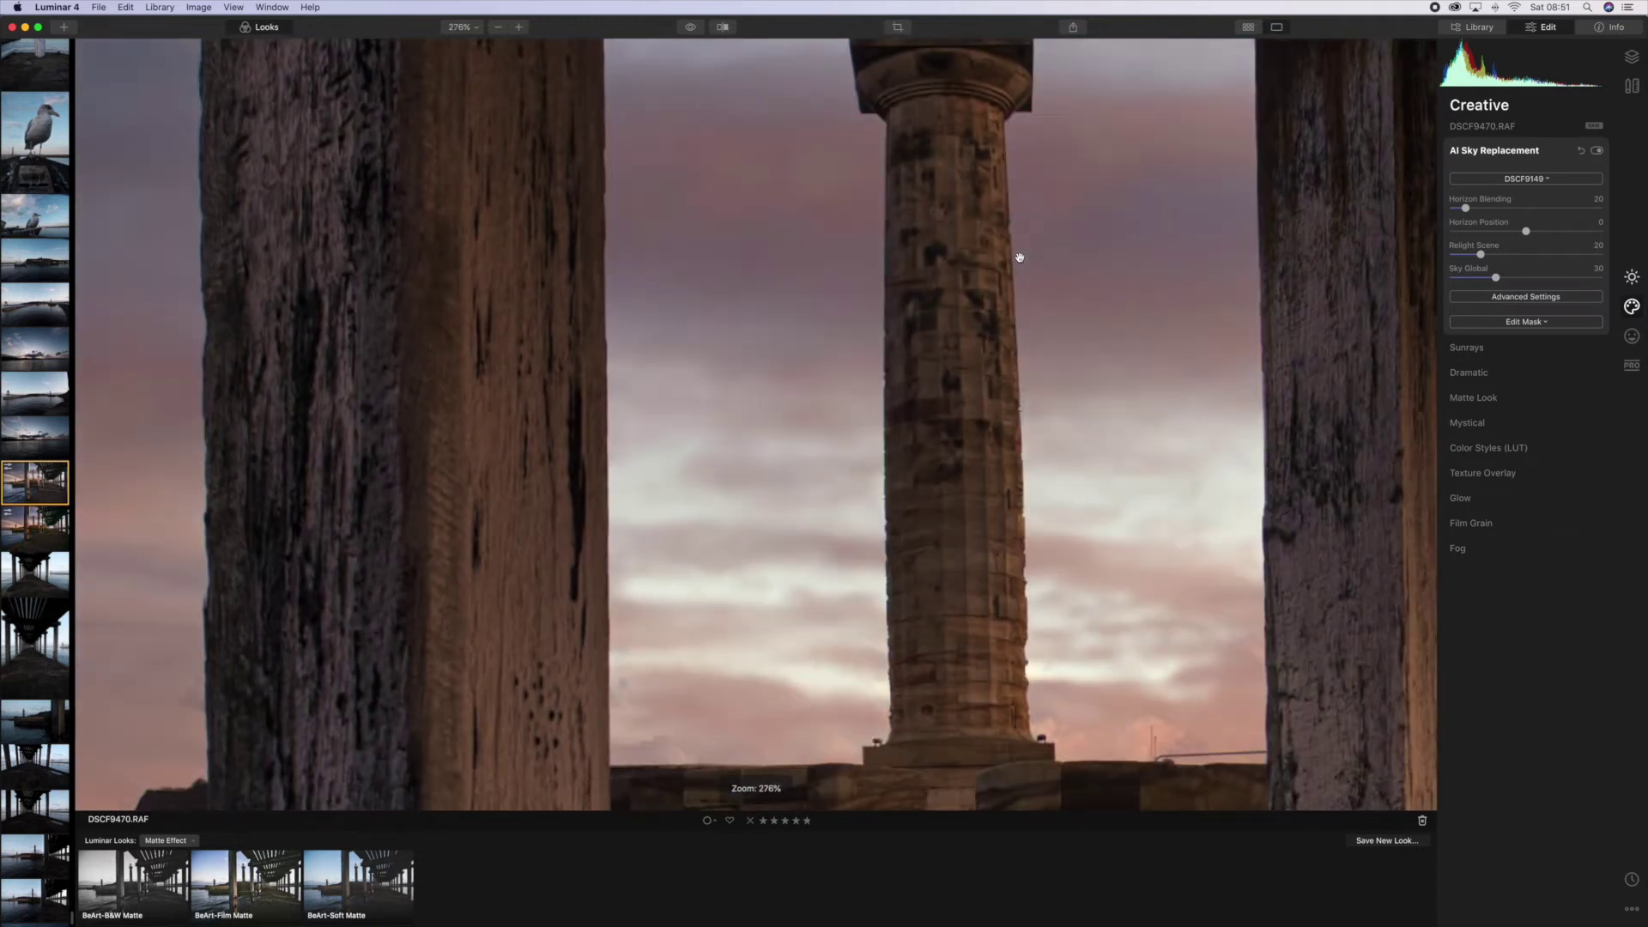
pyautogui.moveTo(940, 254); pyautogui.dragTo(683, 278)
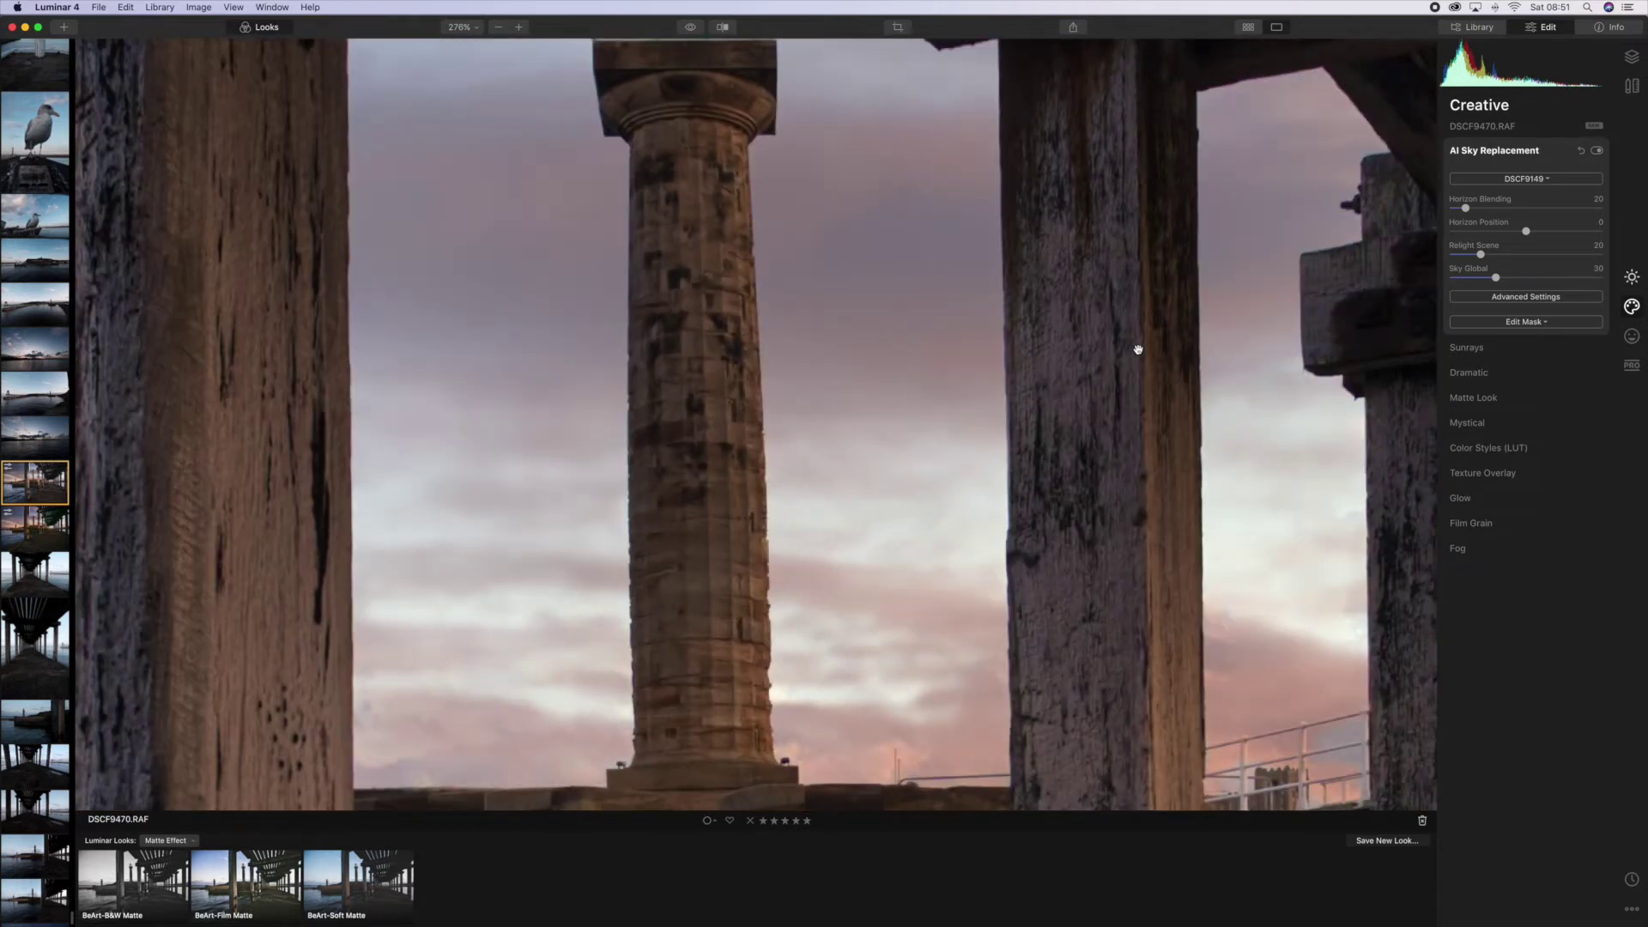
pyautogui.moveTo(1147, 368); pyautogui.dragTo(782, 309)
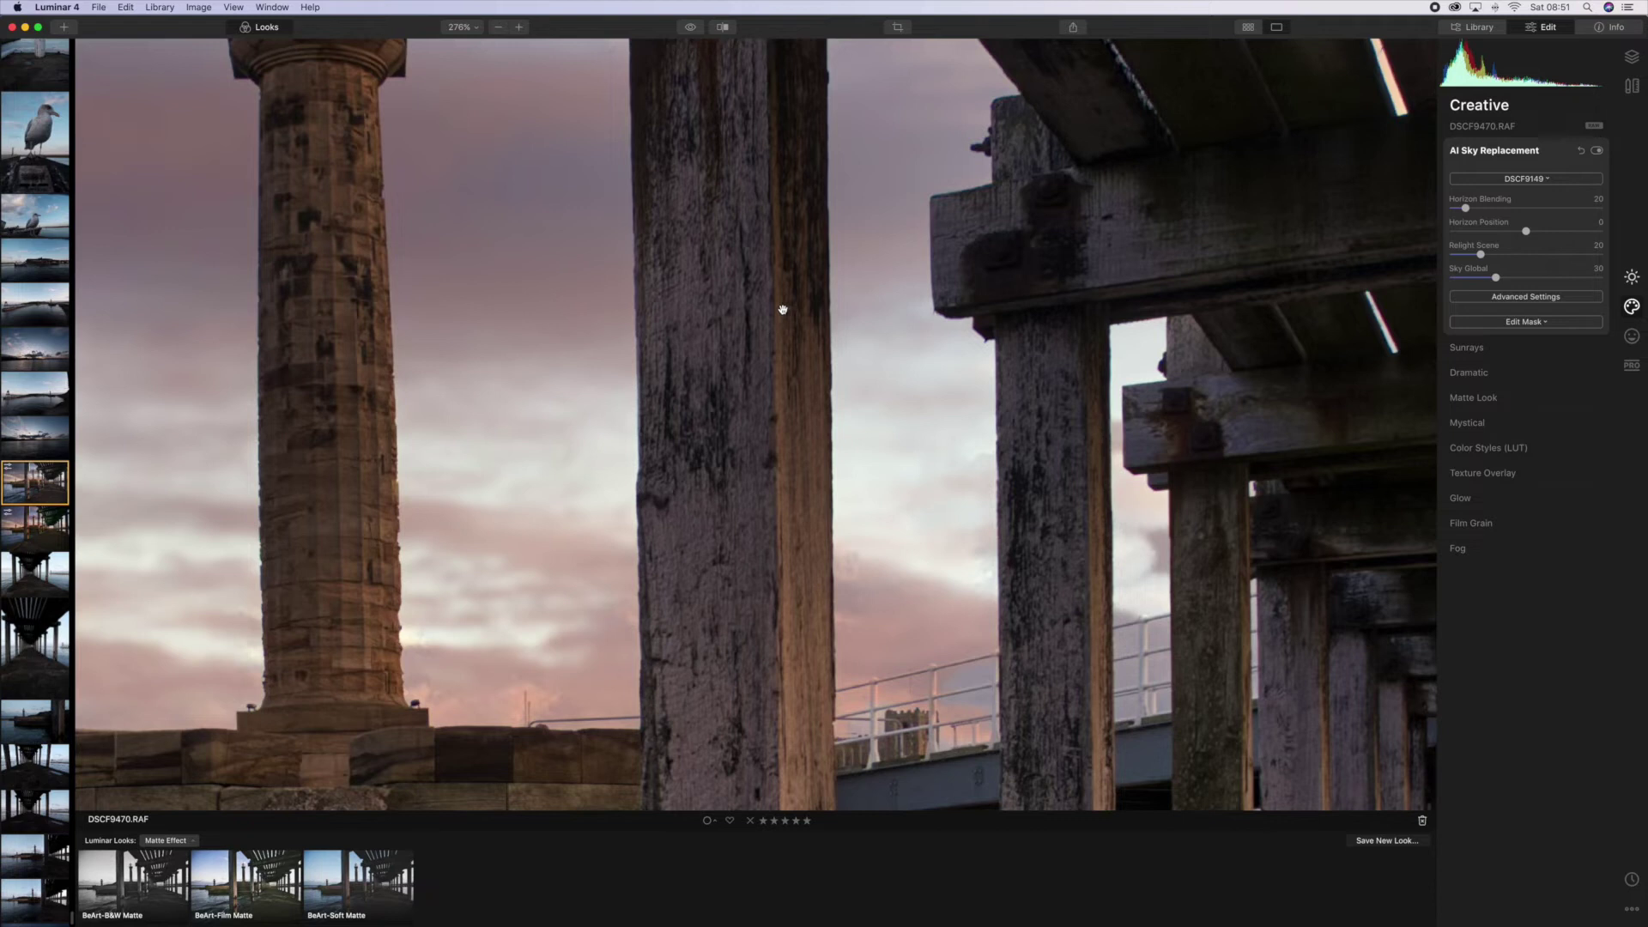
pyautogui.scroll(-5, 782, 309)
pyautogui.hscroll(5, 781, 309)
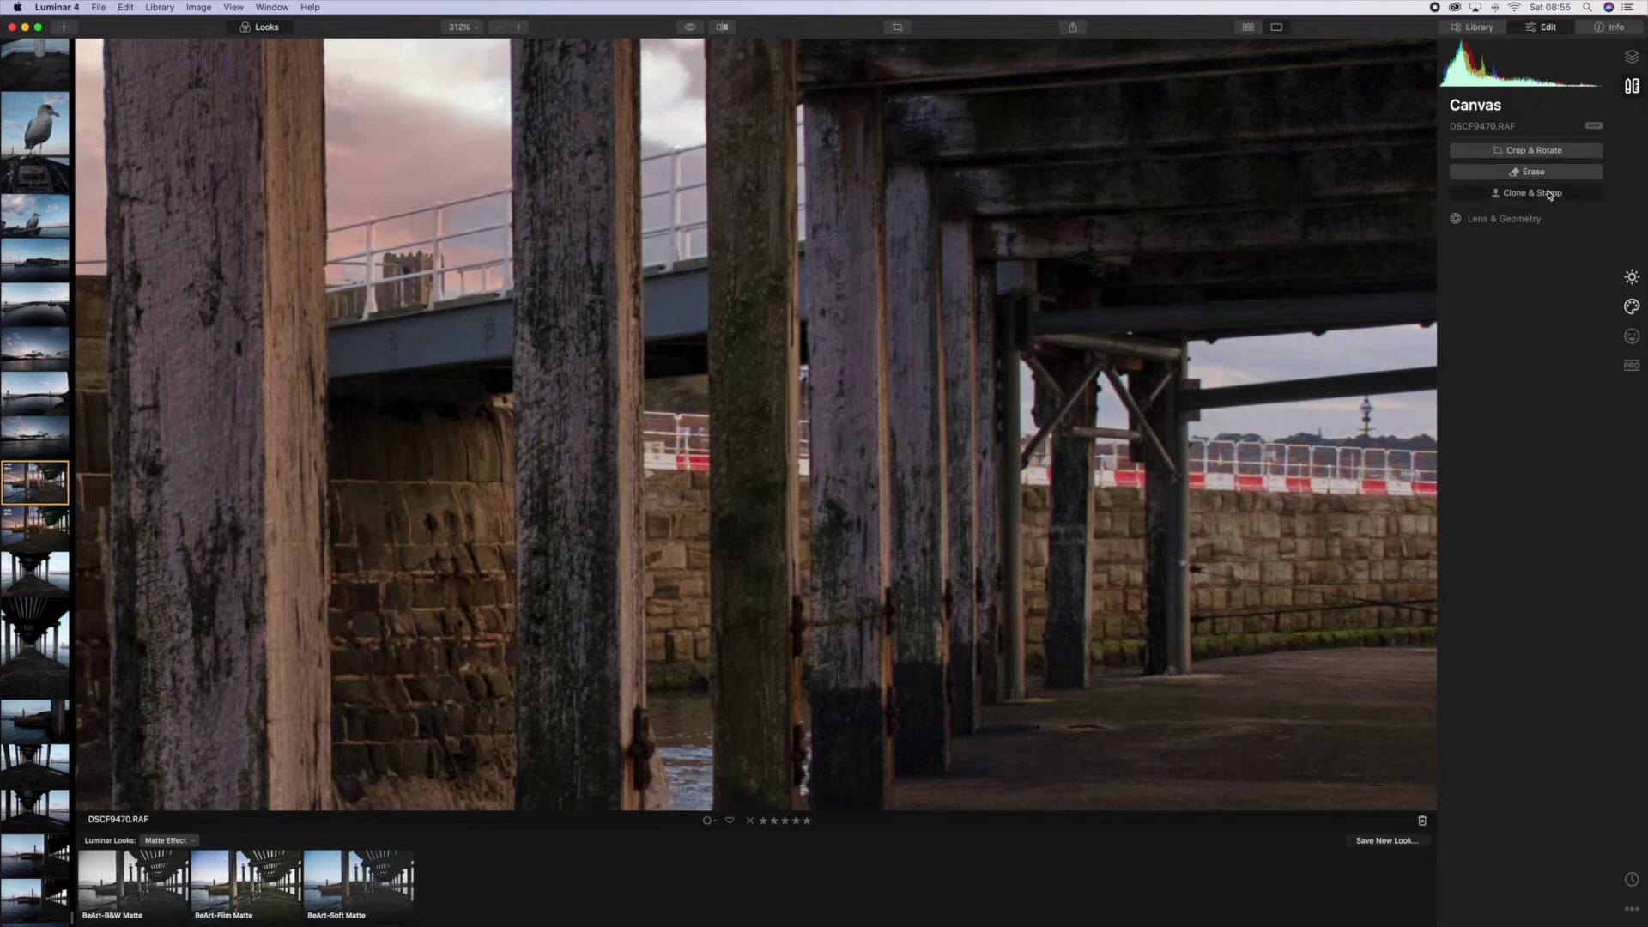
# Step: Start Clone & Stamp and set the clone source on the stone wall
pyautogui.press('Tab')
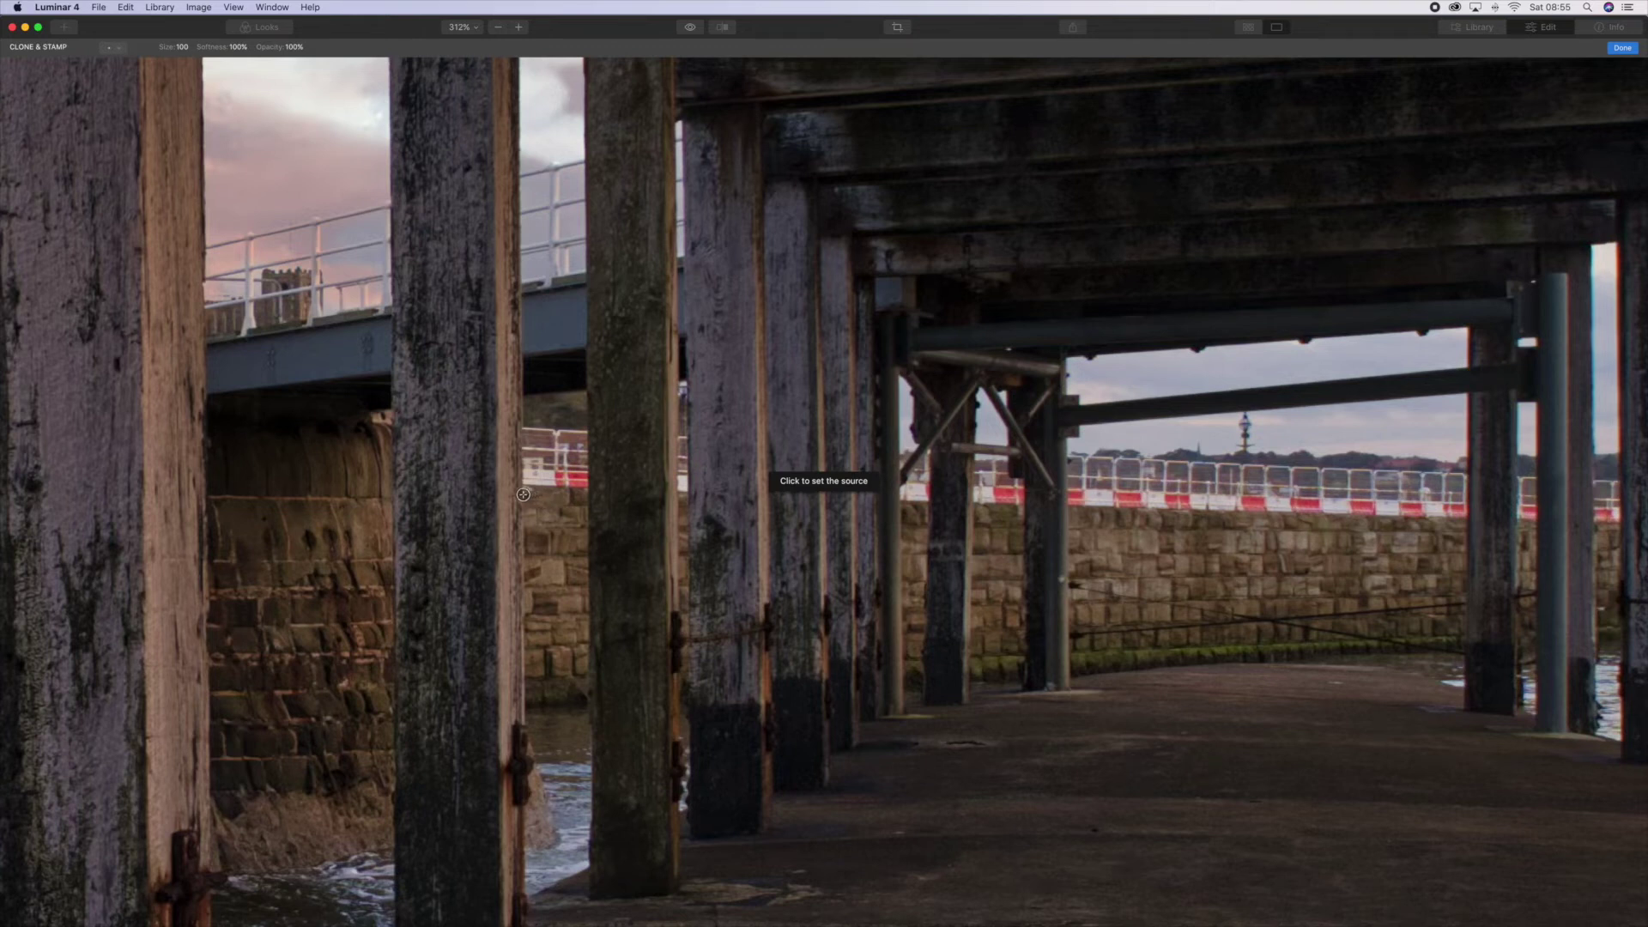
pyautogui.click(522, 494)
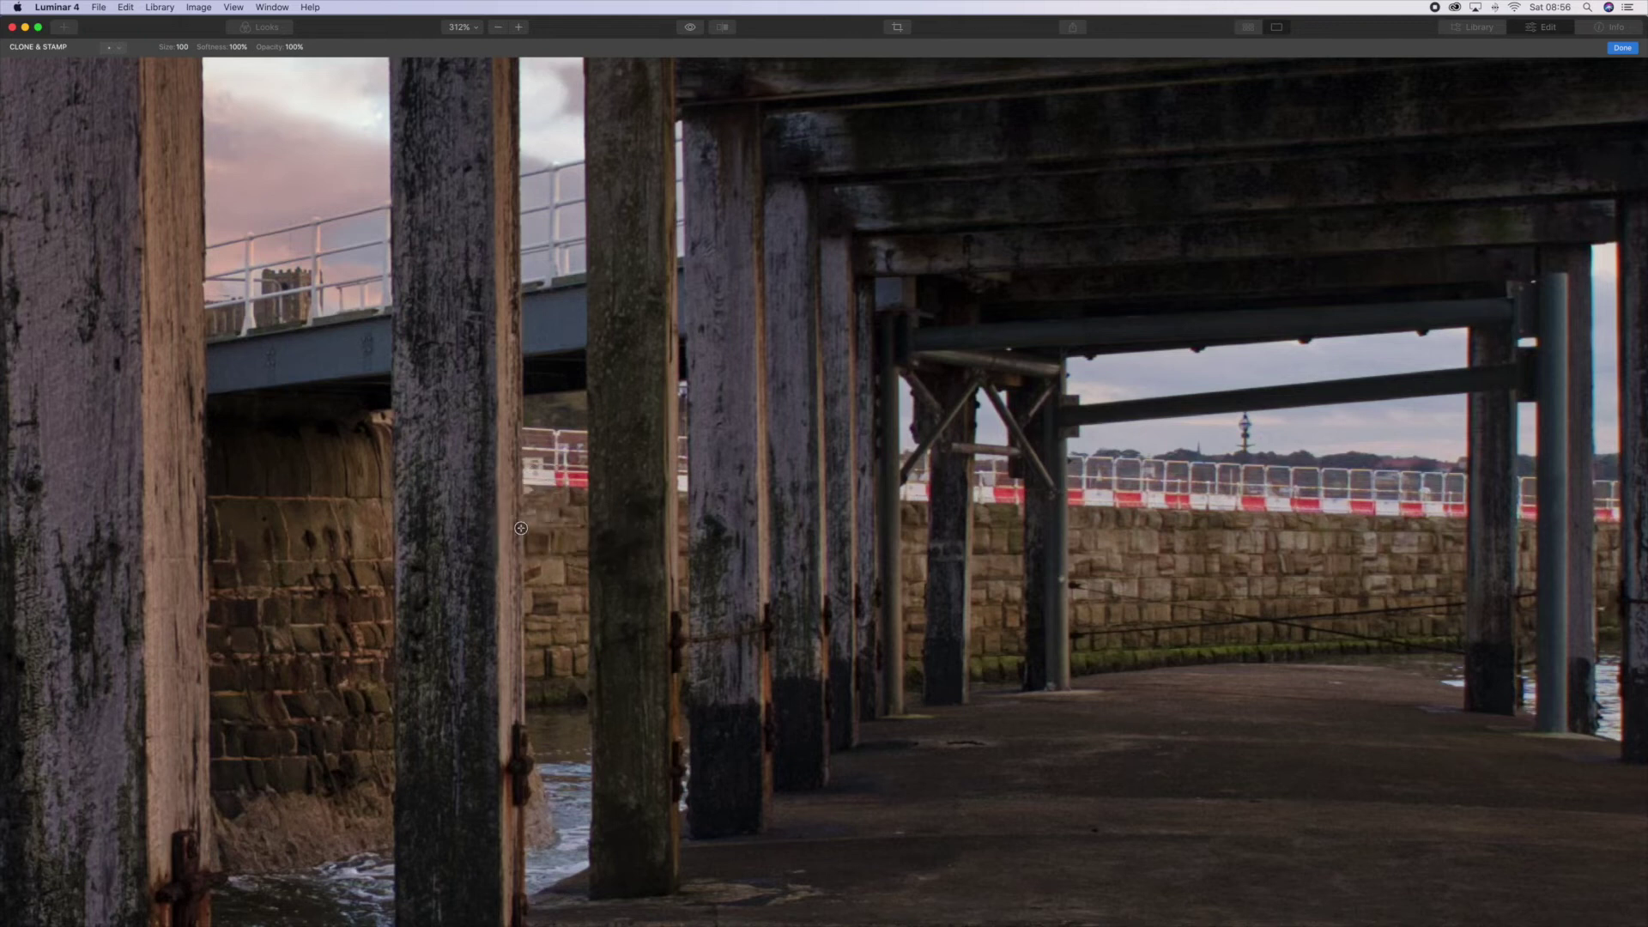
pyautogui.keyDown('alt'); pyautogui.click(521, 528); pyautogui.keyUp('alt')
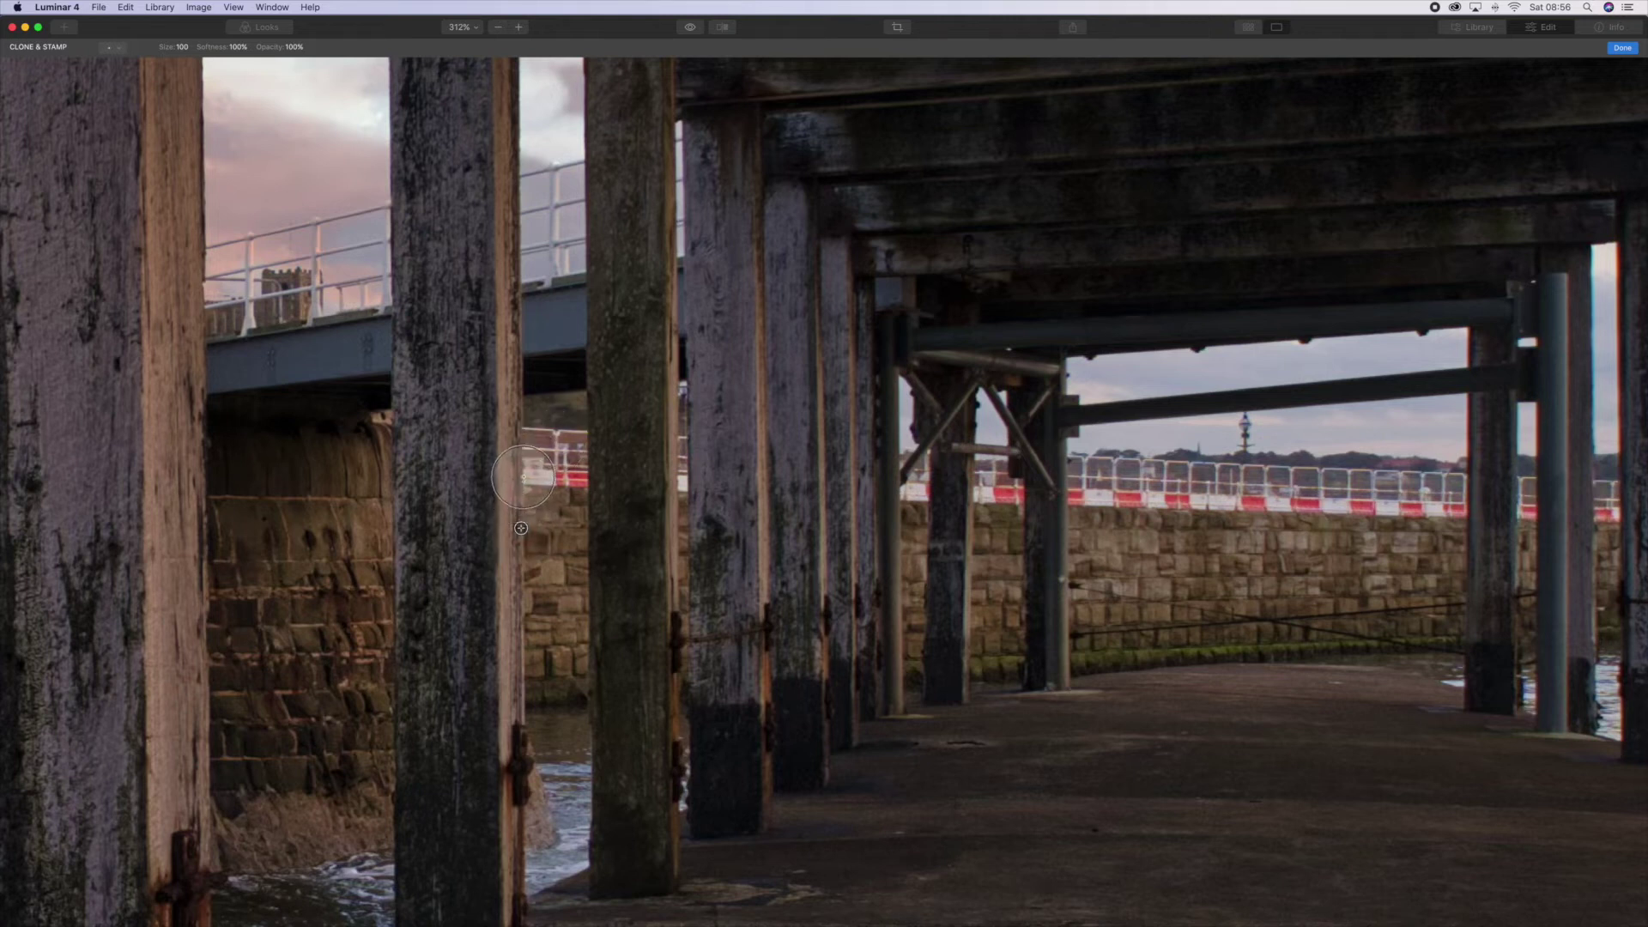
# Step: Paint stone texture over the railing behind and between the posts, then fit the view
pyautogui.moveTo(522, 477); pyautogui.dragTo(682, 482)
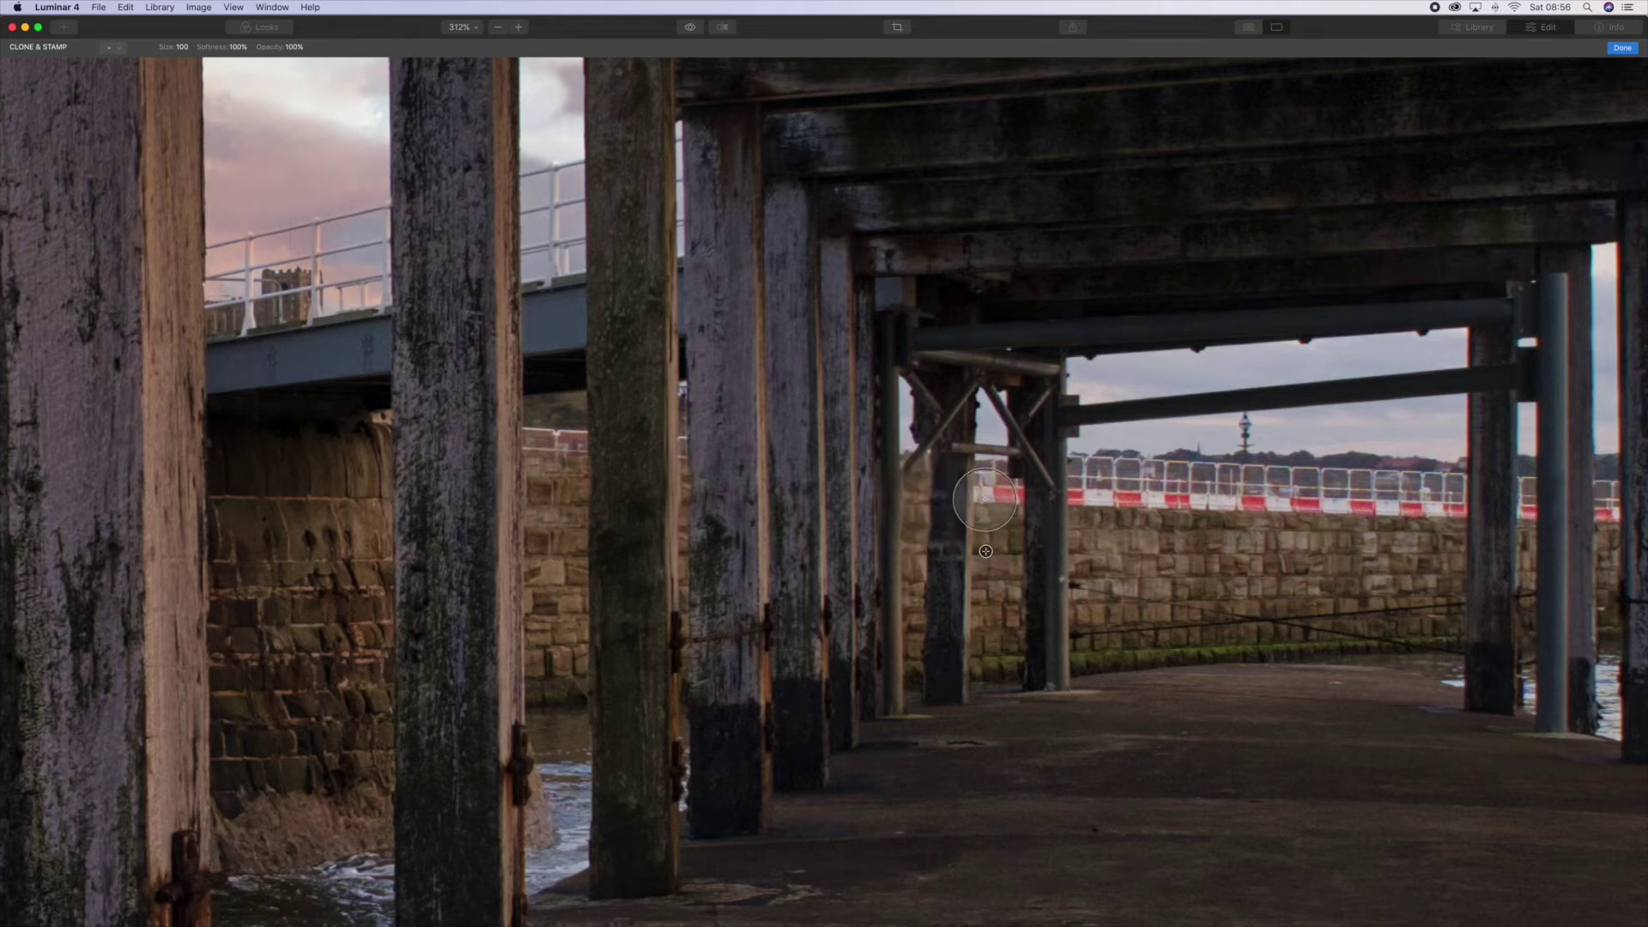
pyautogui.moveTo(979, 489); pyautogui.dragTo(1077, 493)
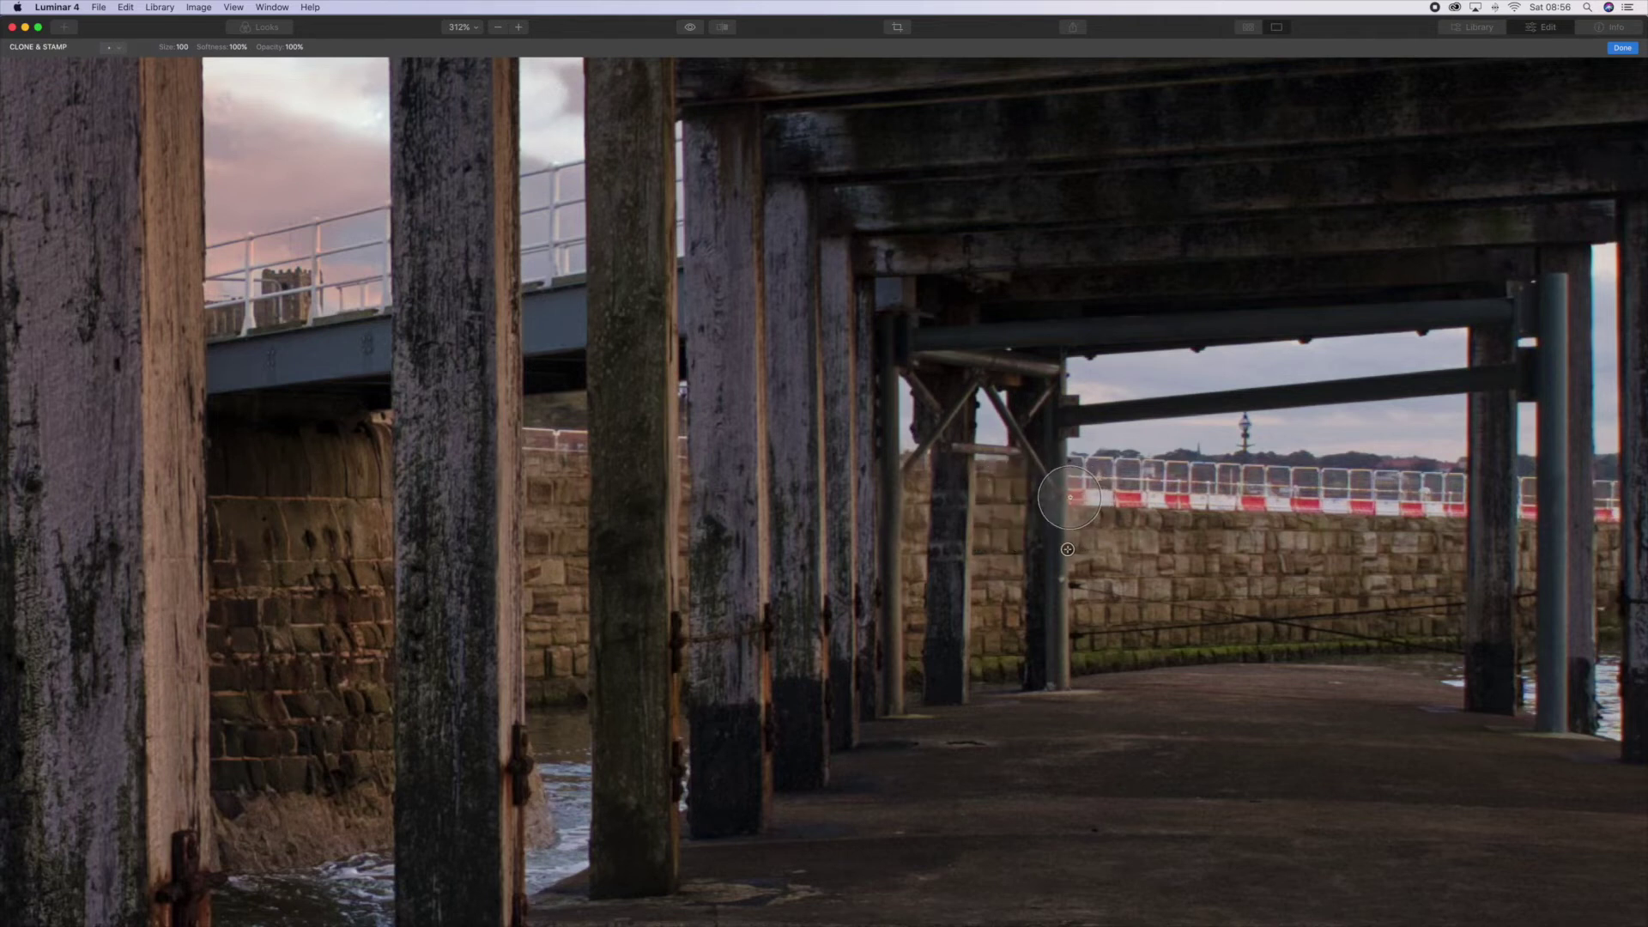
pyautogui.moveTo(1069, 497); pyautogui.dragTo(1603, 514)
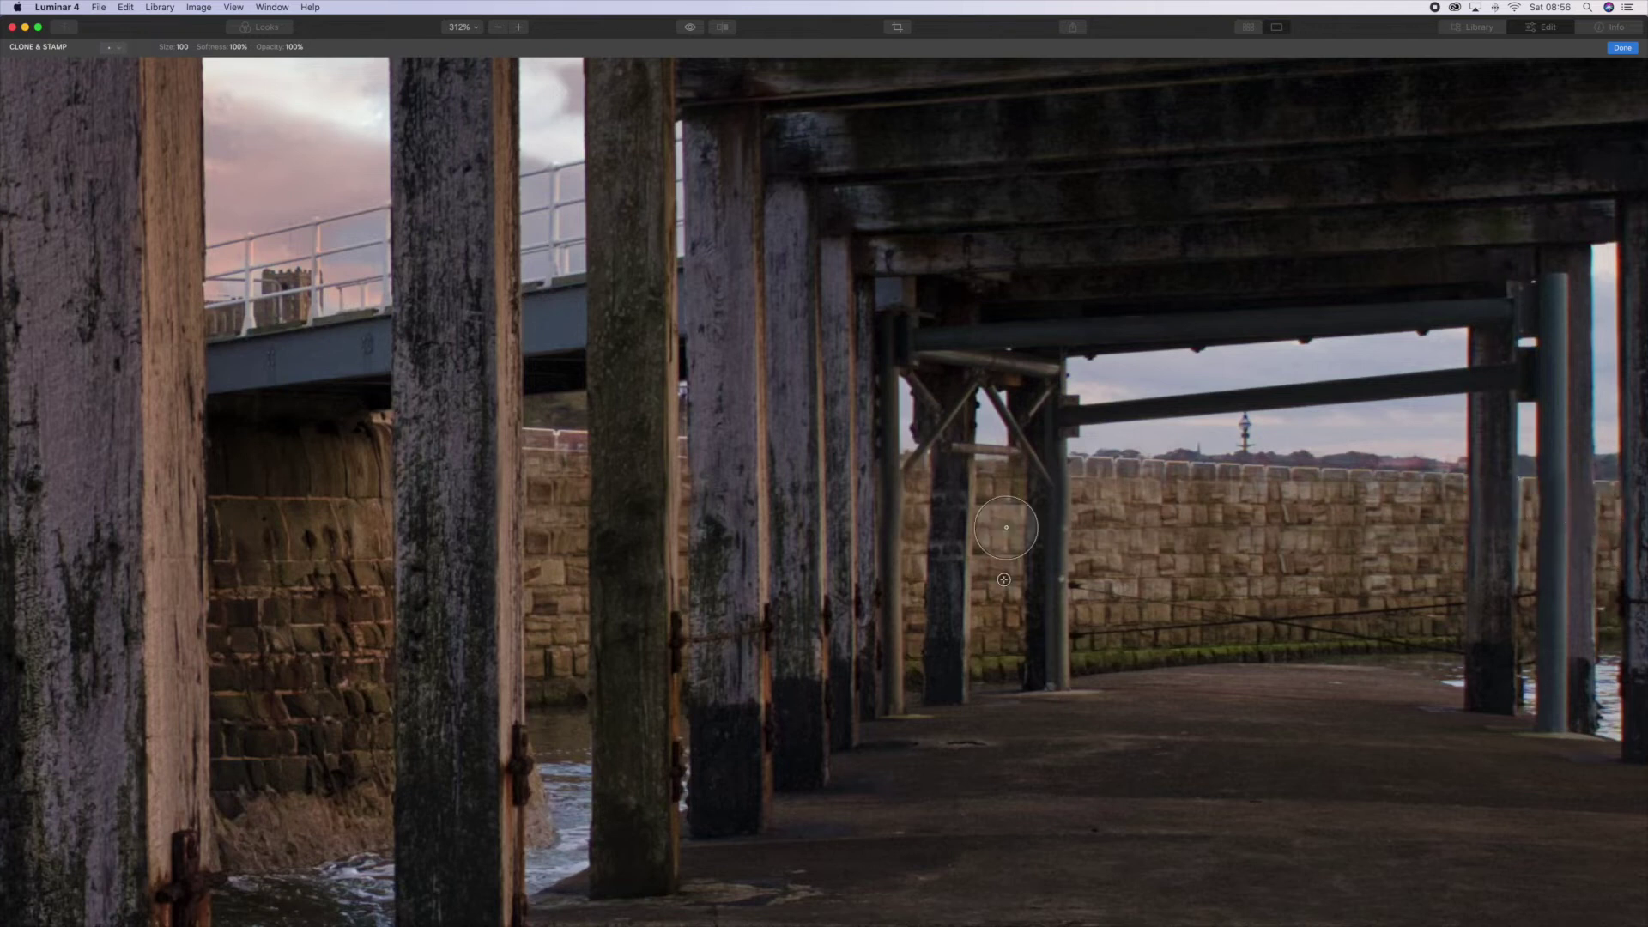
pyautogui.press('super+0')
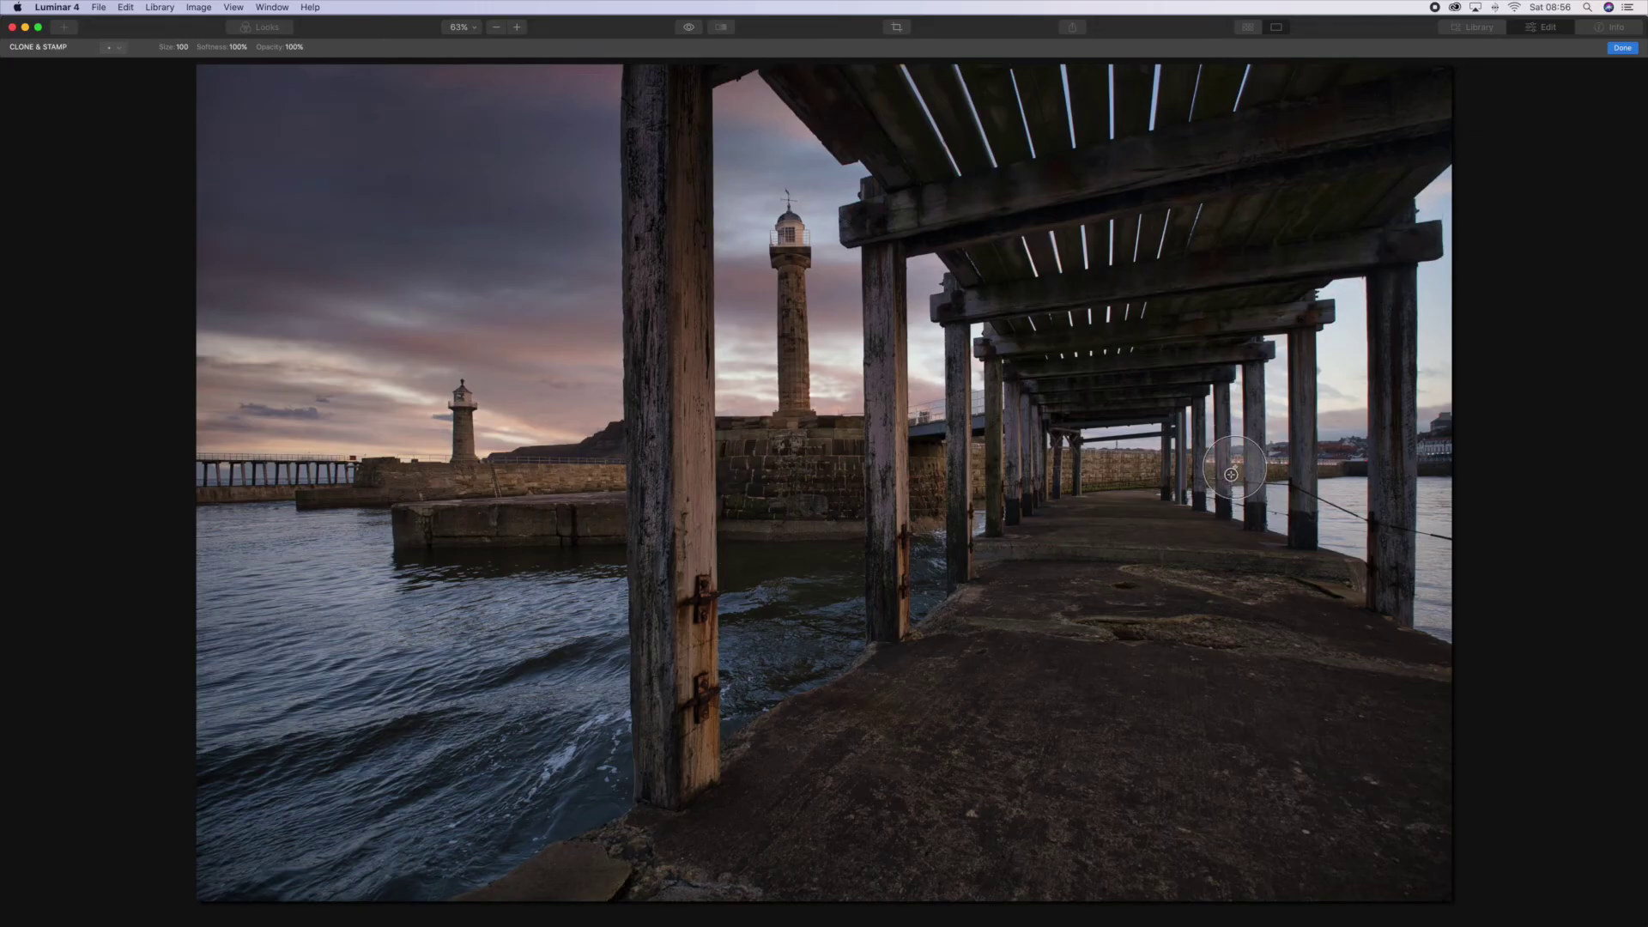
# Step: Sample the far wall and cover the railing between and right of the pillars
pyautogui.scroll(5, 1237, 464)
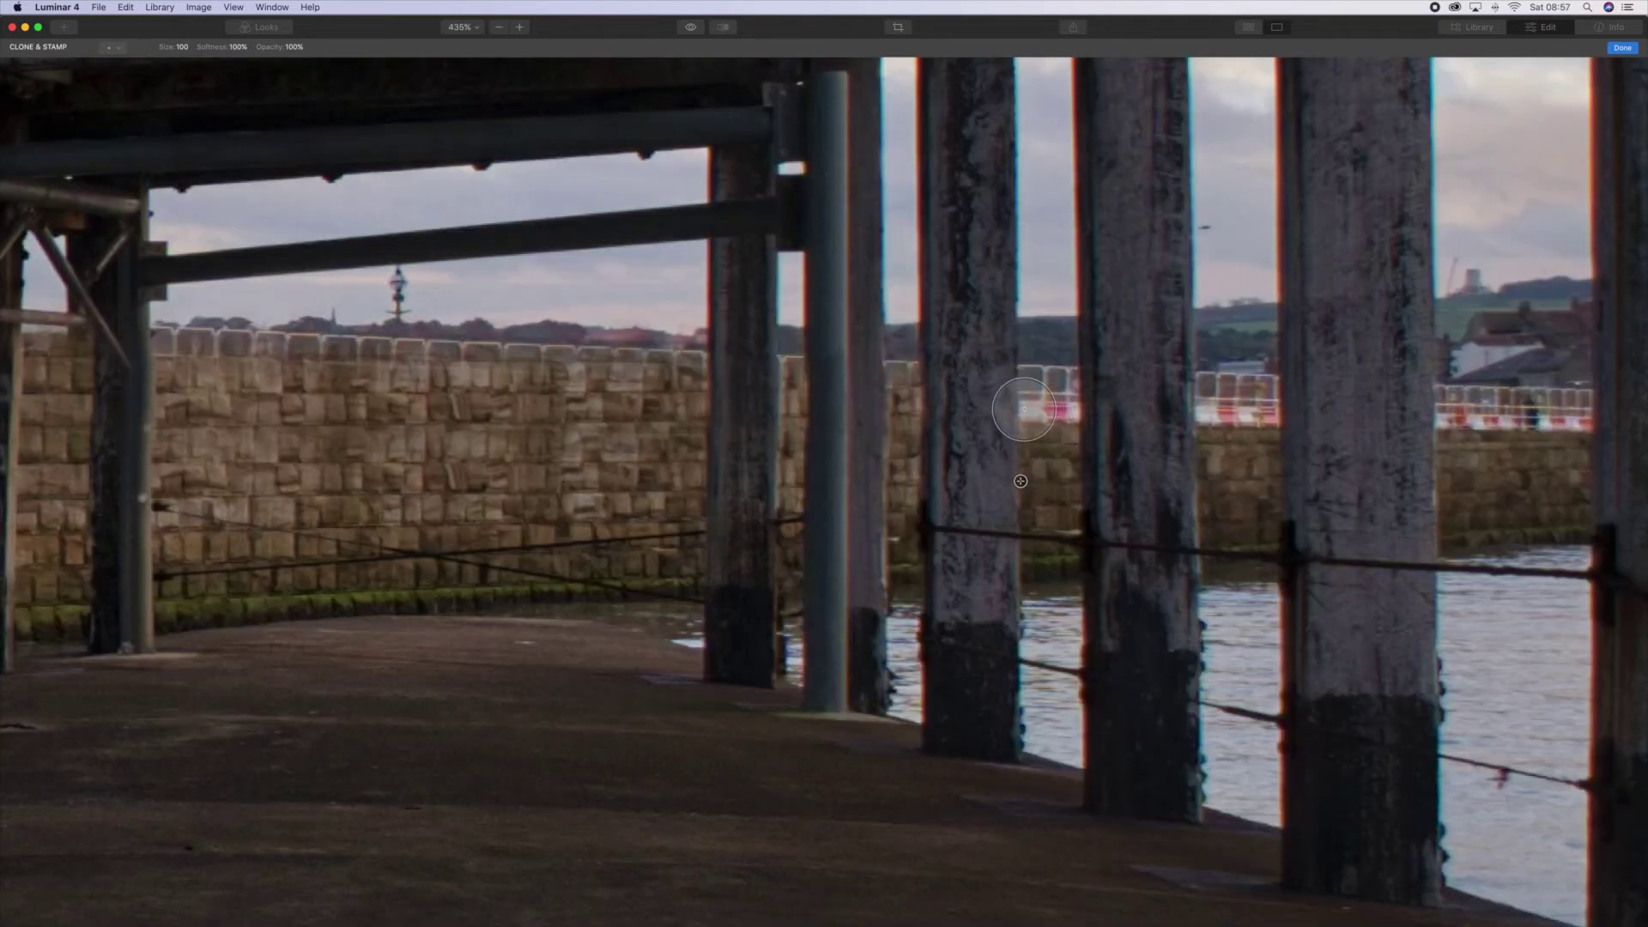
pyautogui.keyDown('alt'); pyautogui.click(1024, 409); pyautogui.keyUp('alt')
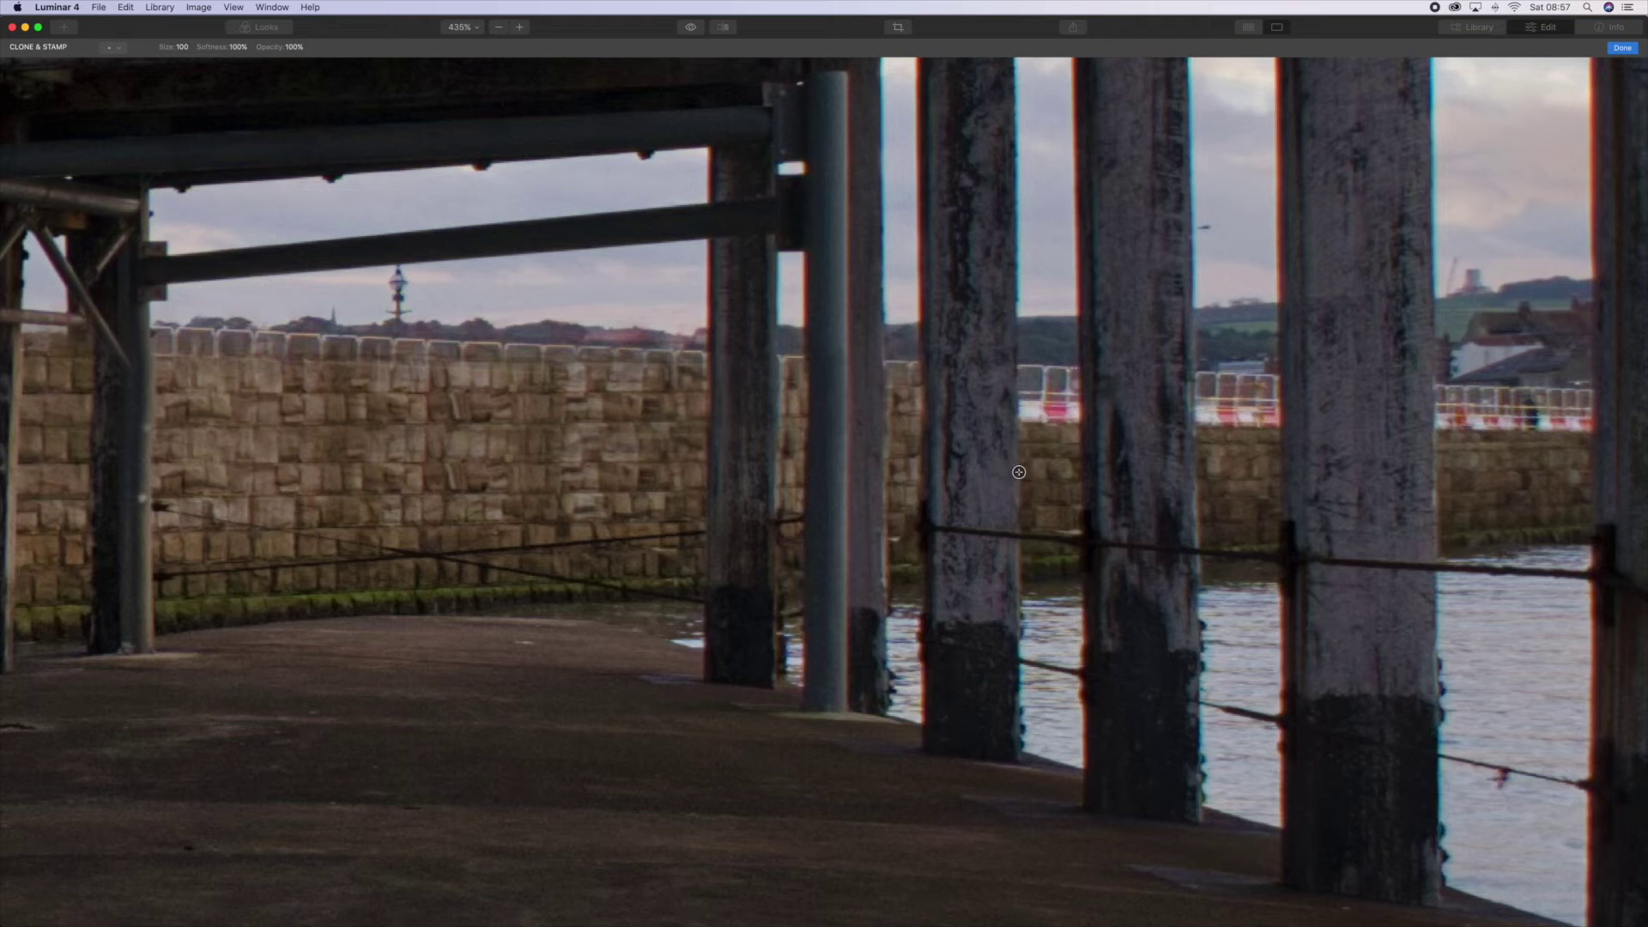
pyautogui.moveTo(1017, 408); pyautogui.dragTo(1085, 405)
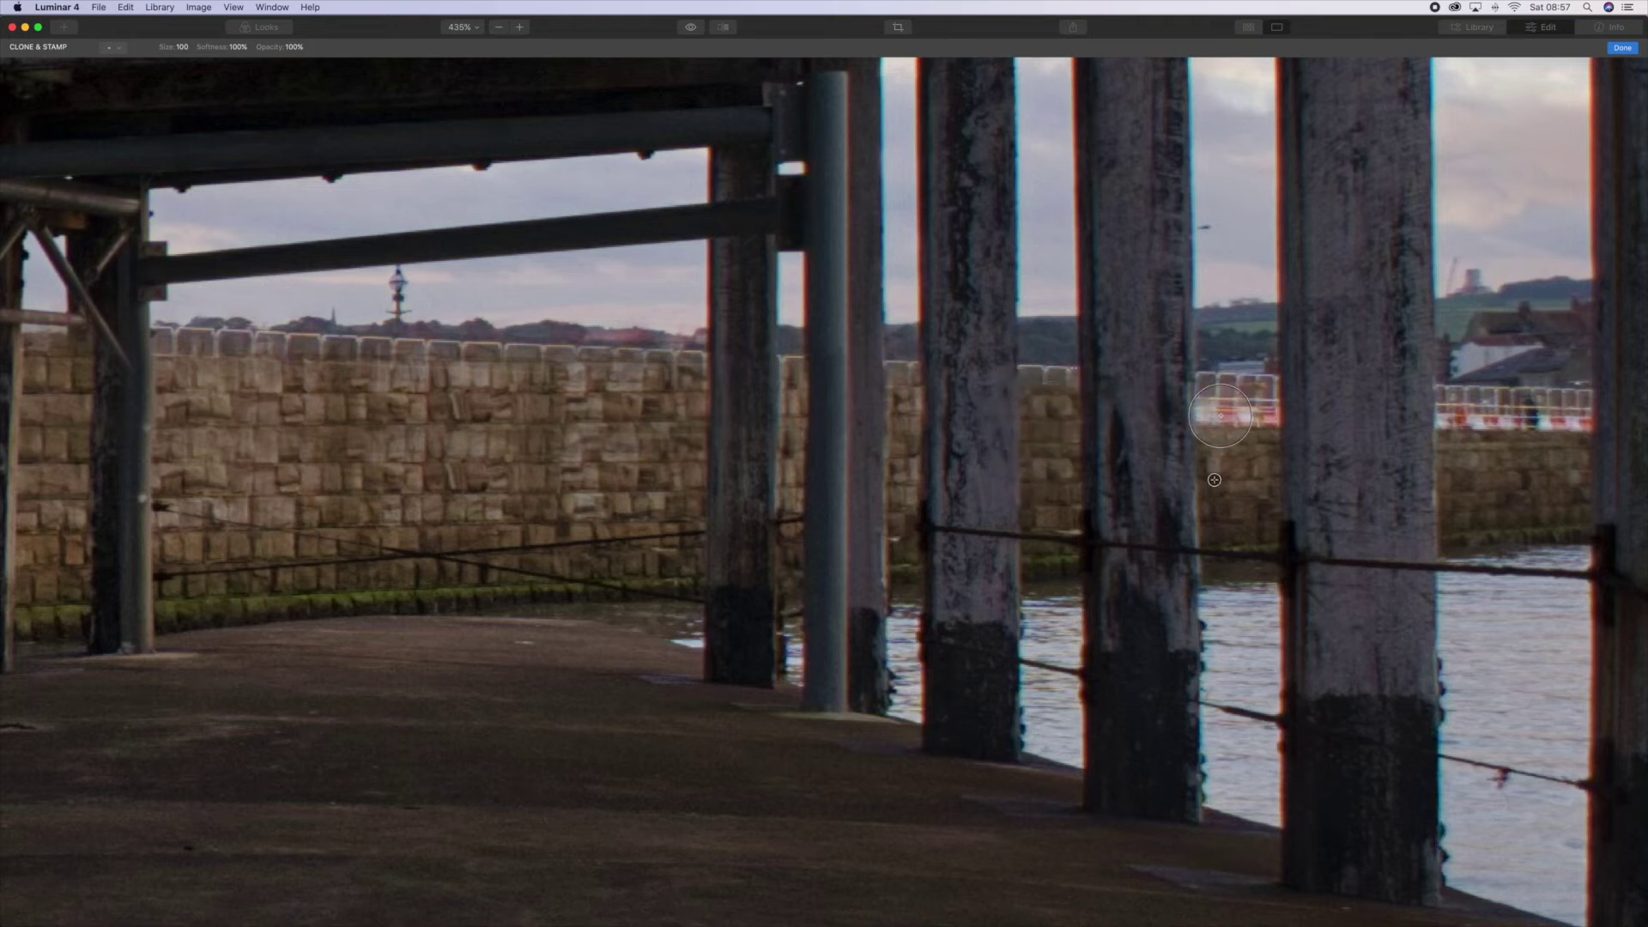
pyautogui.moveTo(1189, 416); pyautogui.dragTo(1257, 415)
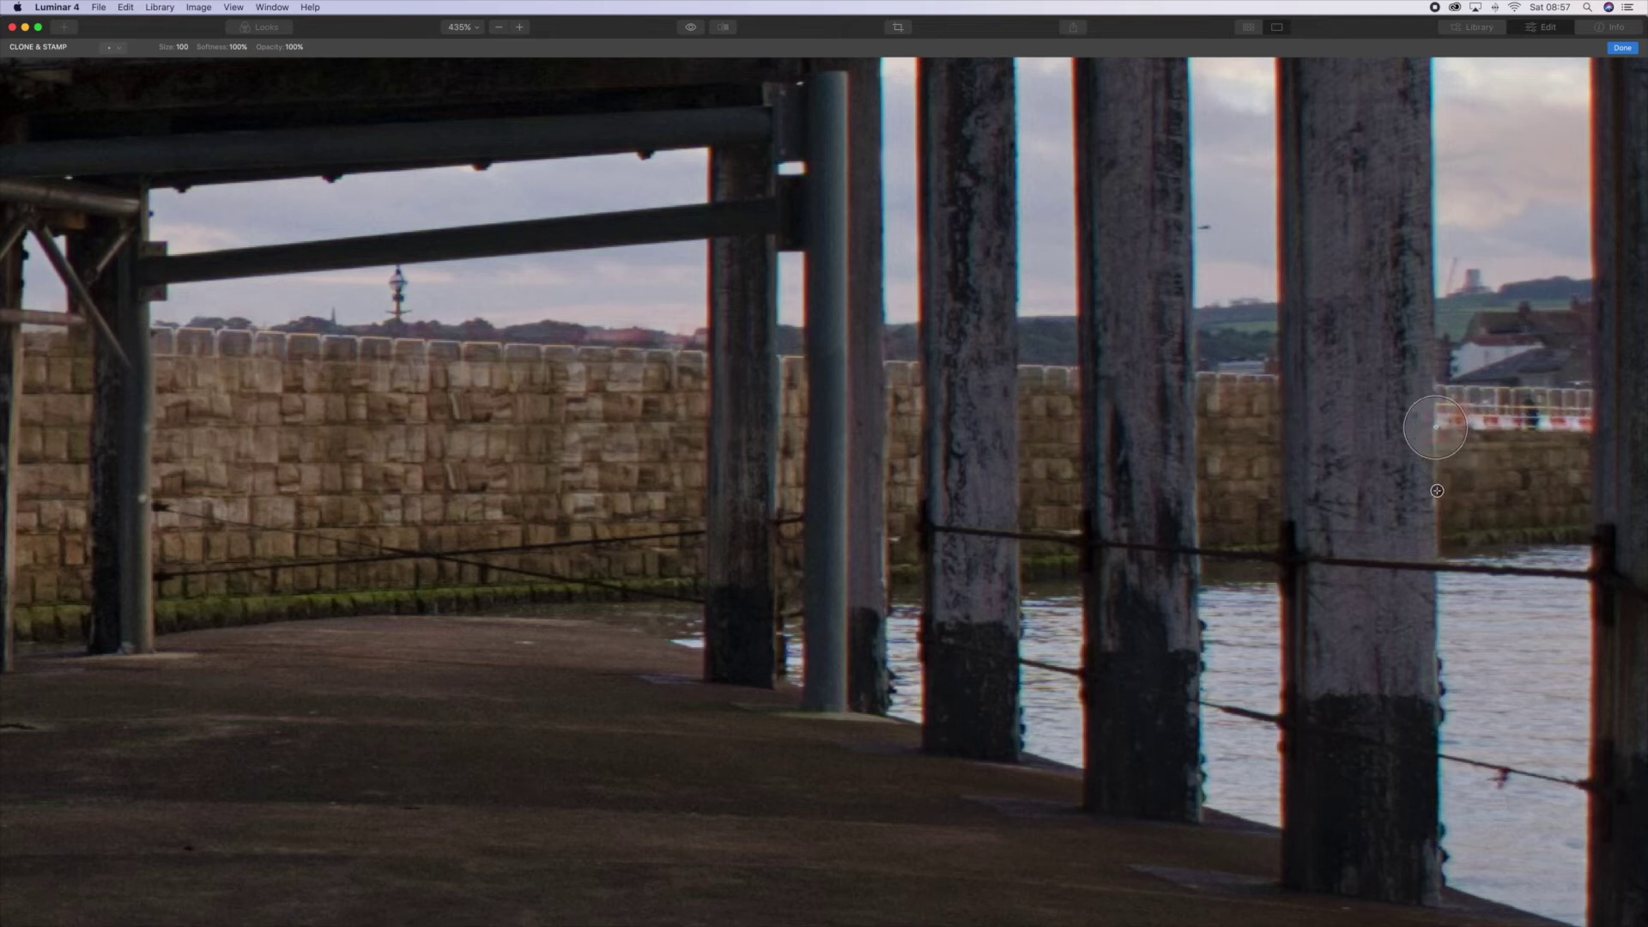
pyautogui.moveTo(1438, 425); pyautogui.dragTo(1594, 425)
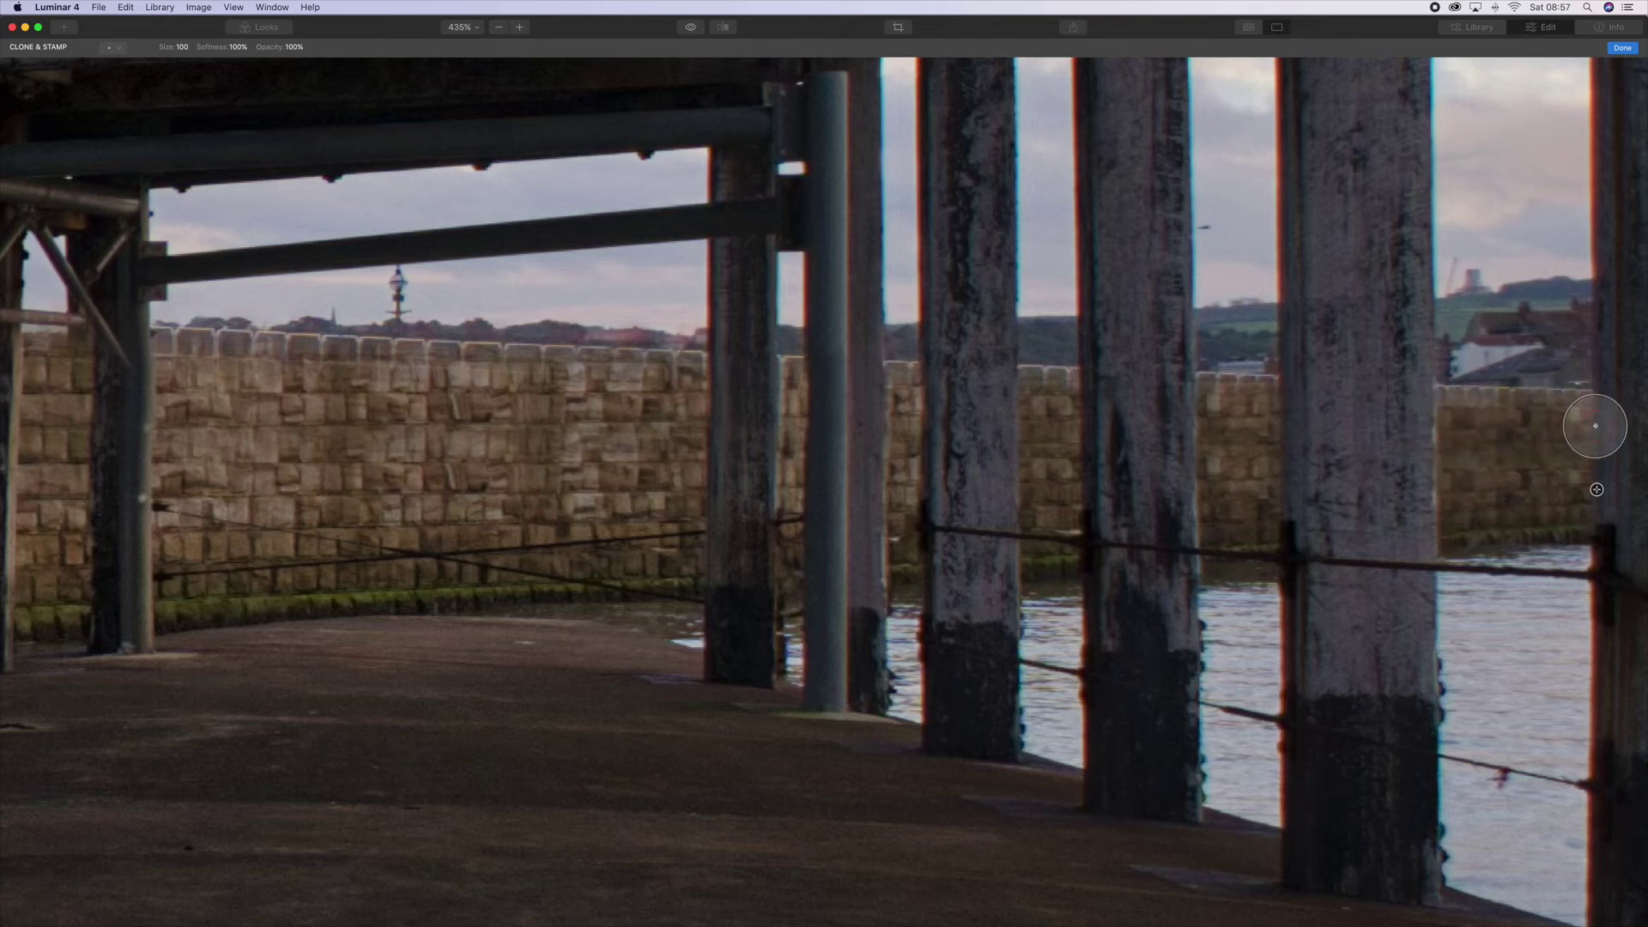
pyautogui.hscroll(10, 1595, 426)
# Step: Redo the patch left of the dark wall using harbour-wall texture, then fit the whole photo
pyautogui.moveTo(694, 414); pyautogui.dragTo(866, 410)
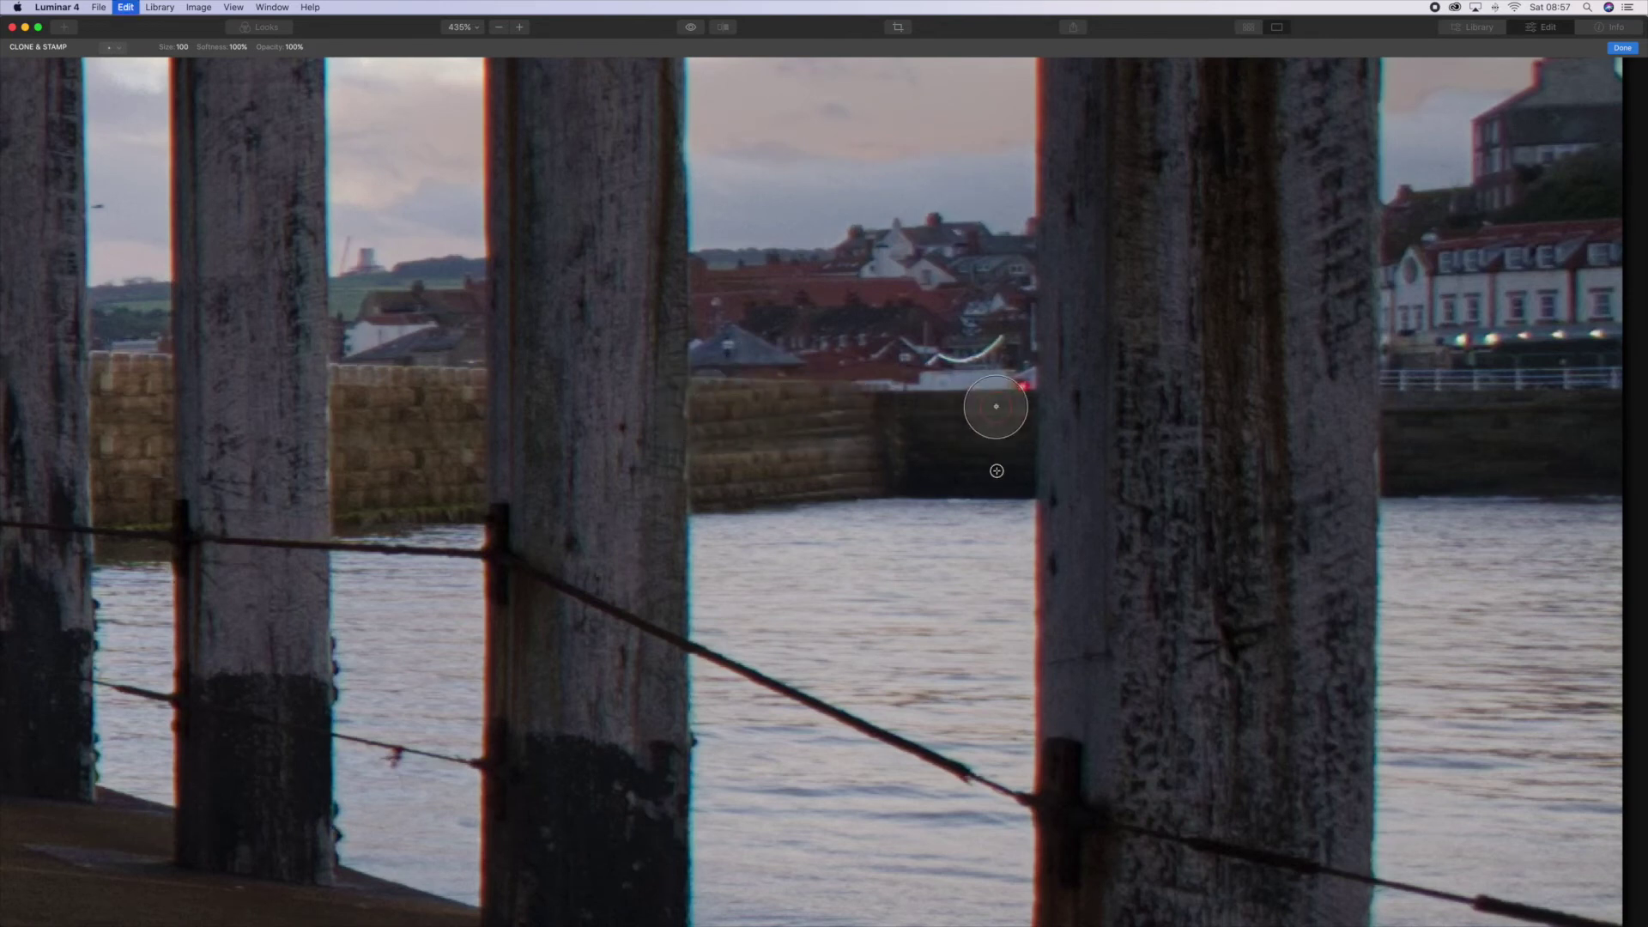
pyautogui.press('super+z')
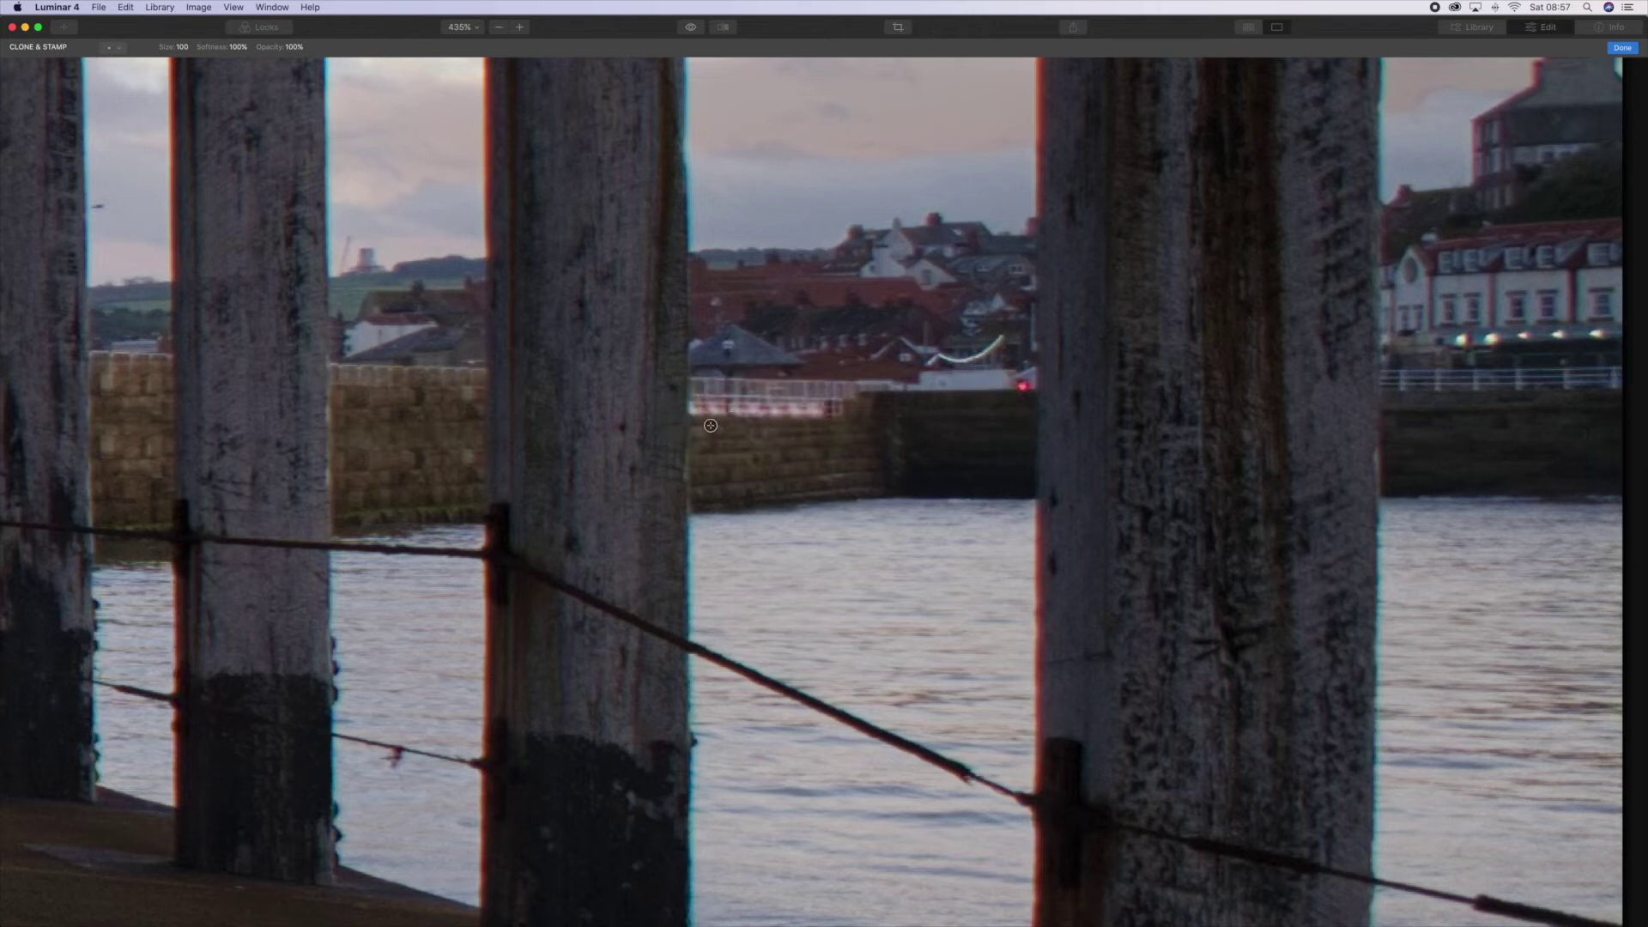
pyautogui.keyDown('alt'); pyautogui.click(686, 447); pyautogui.keyUp('alt')
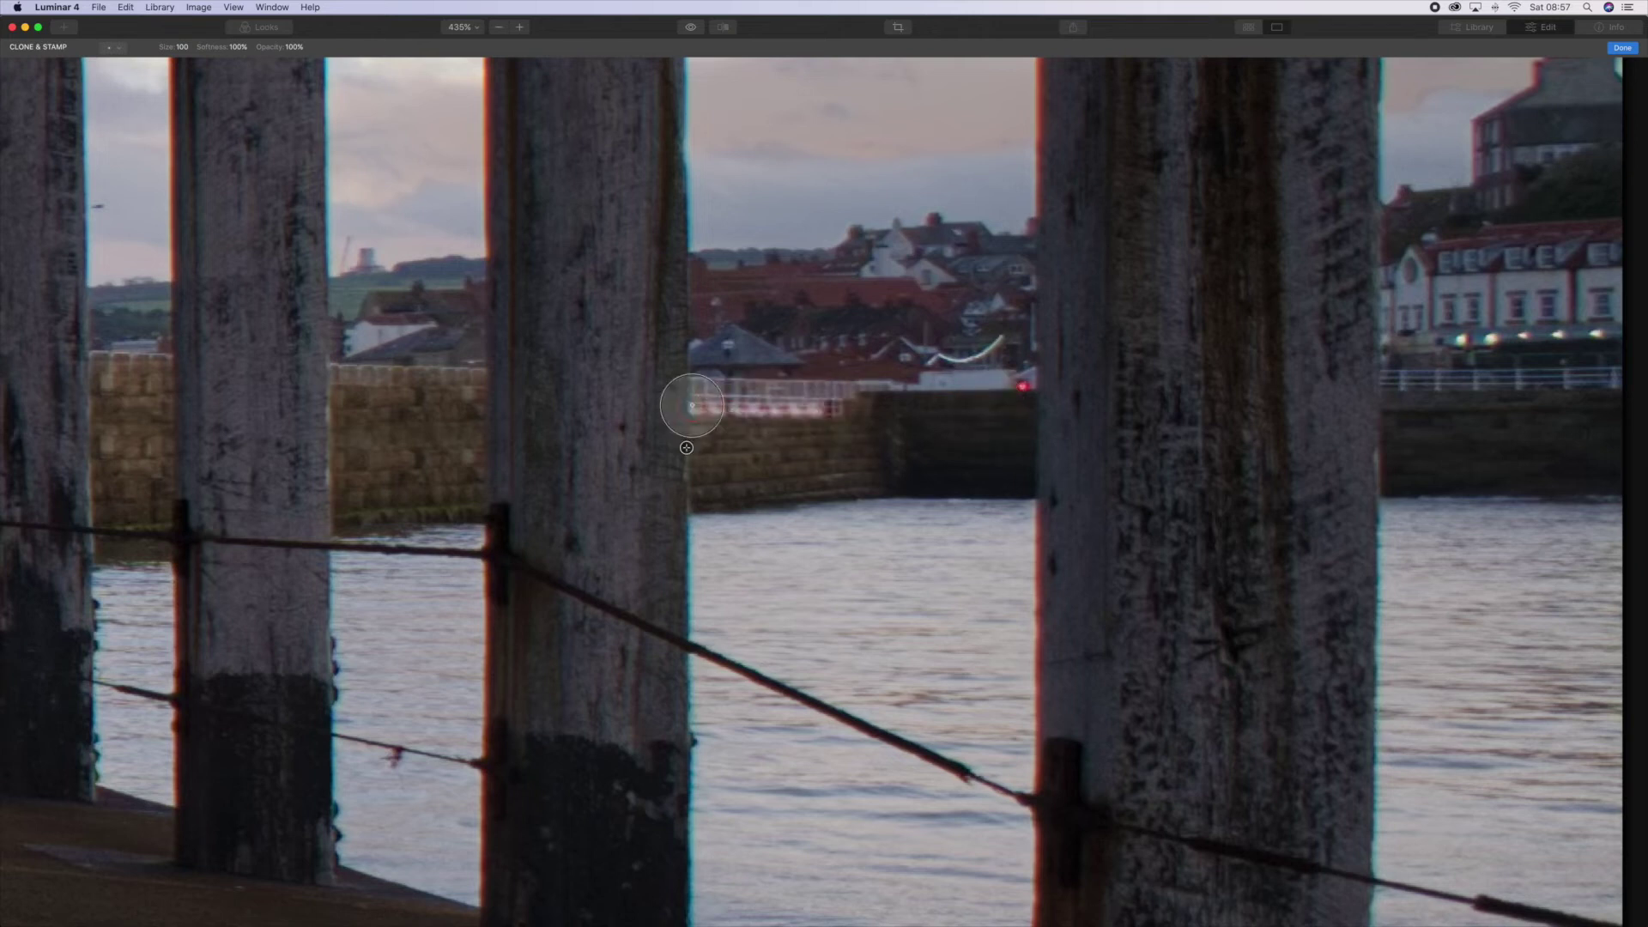
pyautogui.moveTo(691, 408); pyautogui.dragTo(941, 419)
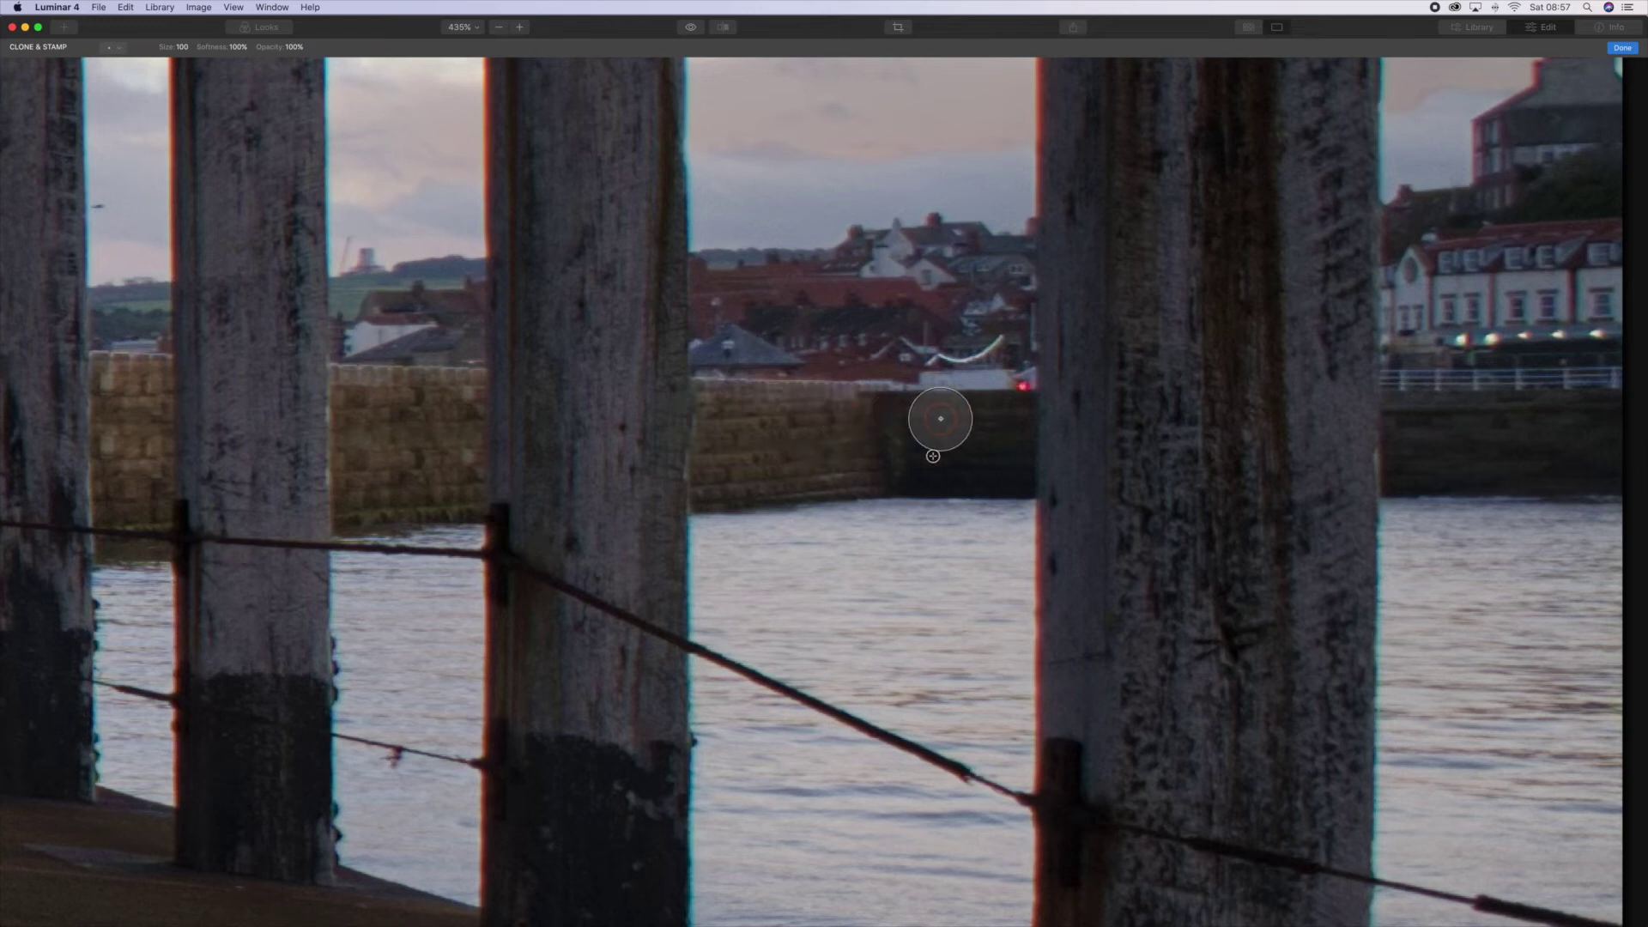
pyautogui.press('super+0')
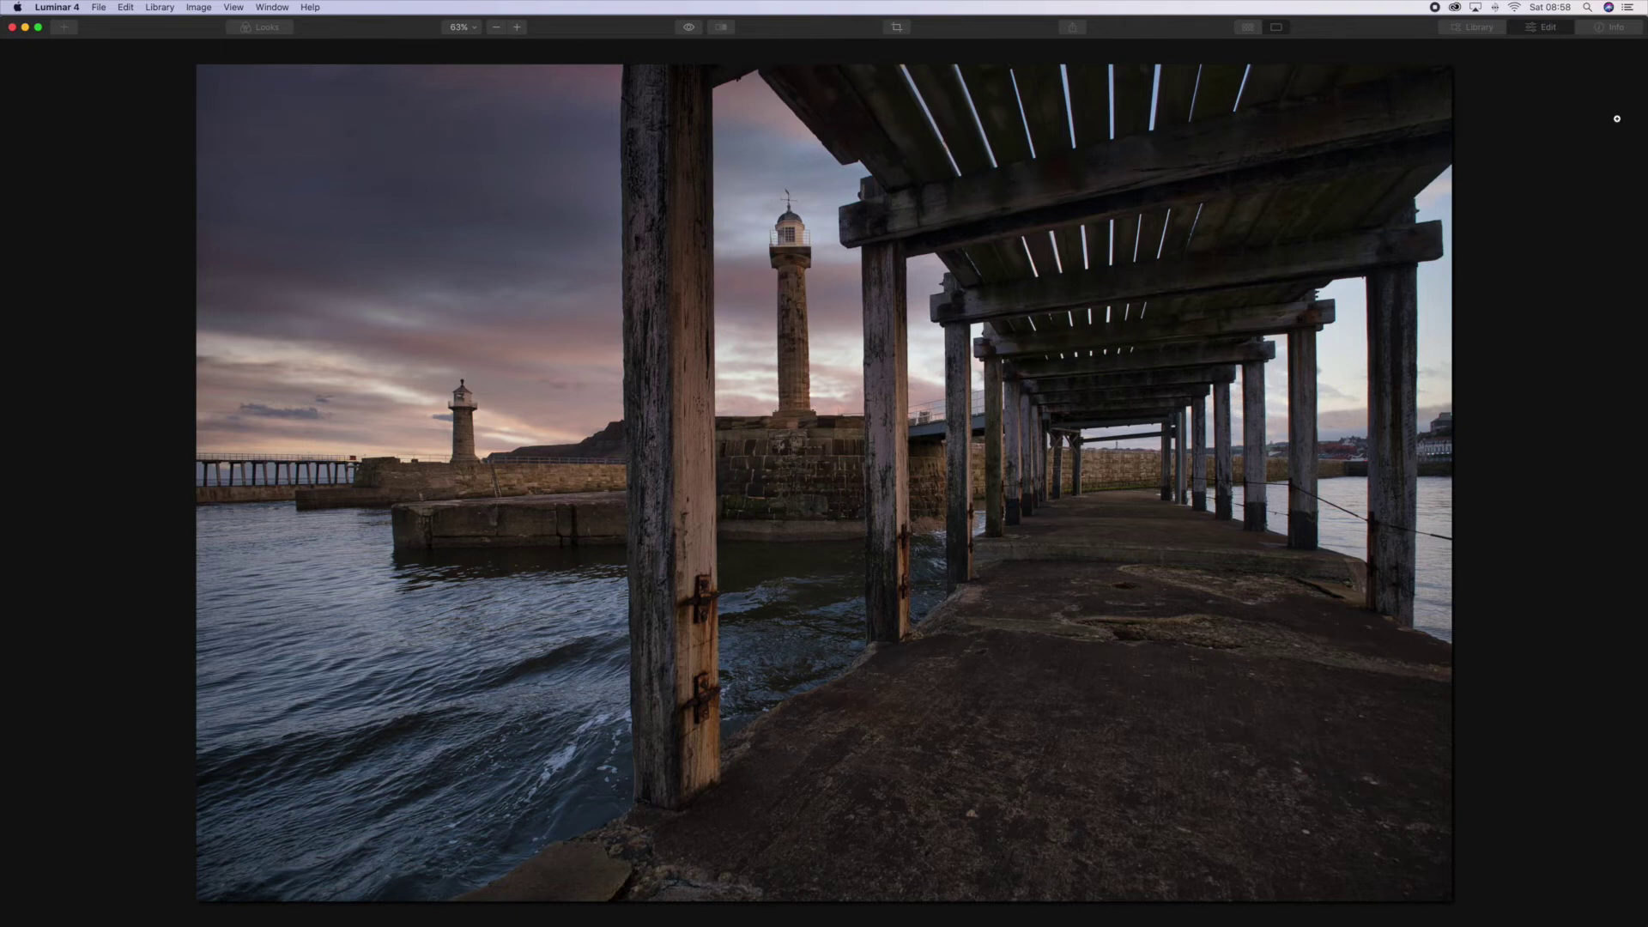
# Step: Finish cloning and add a Bottom Adjustable Gradient with Exposure -64 and Shadows -48
pyautogui.press('Tab')
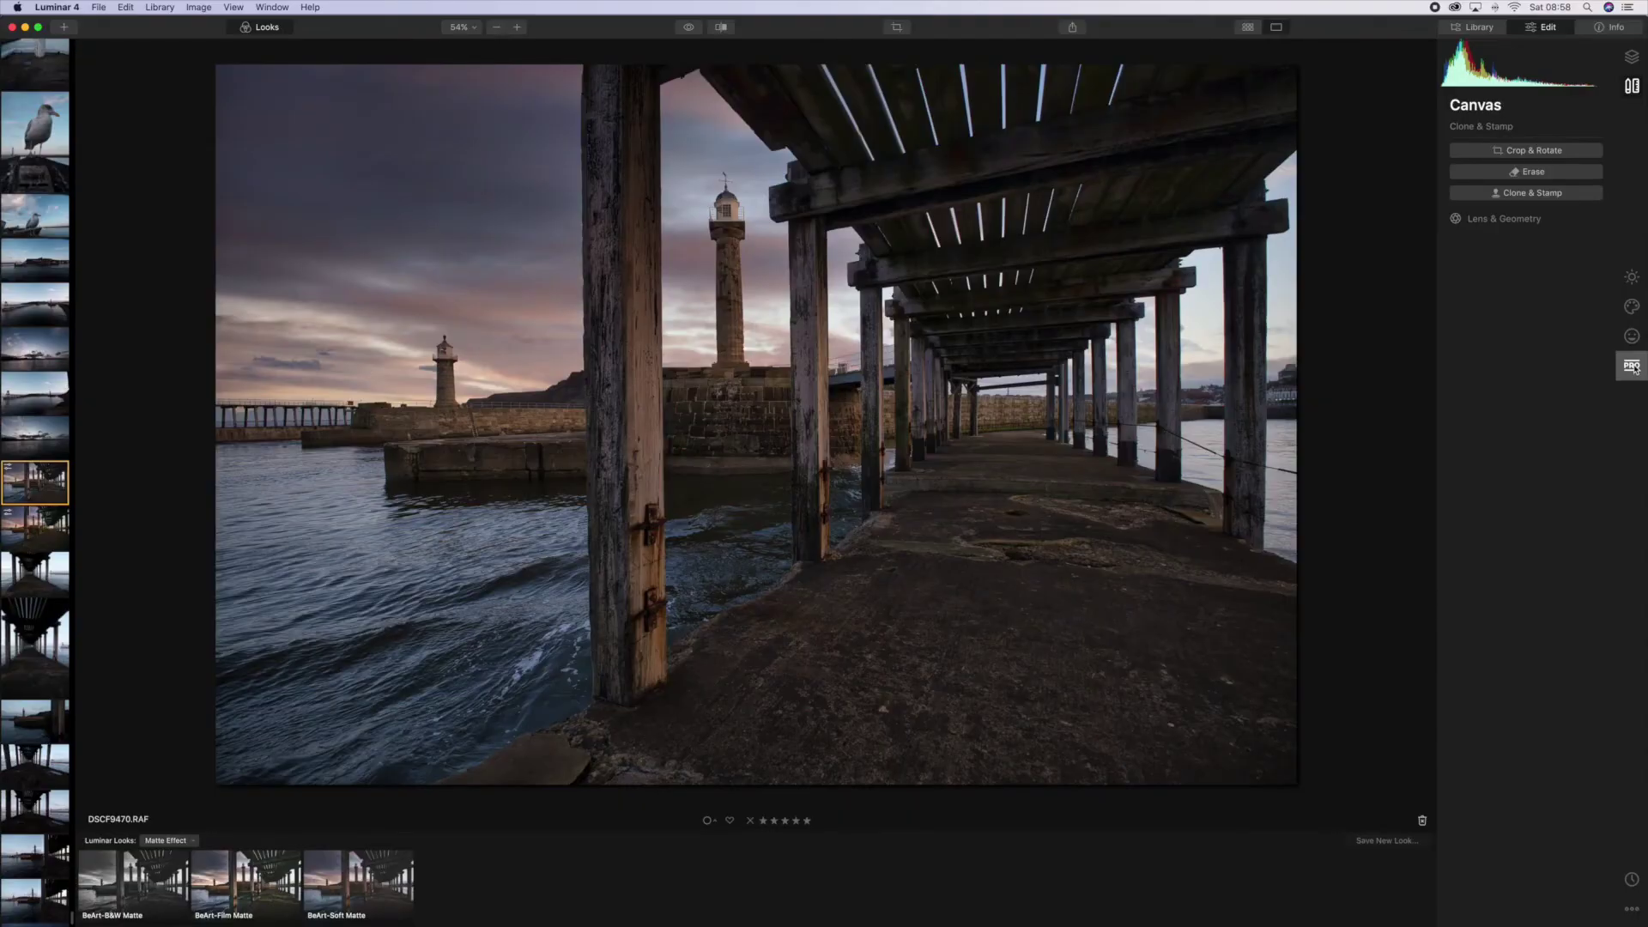
pyautogui.click(1632, 367)
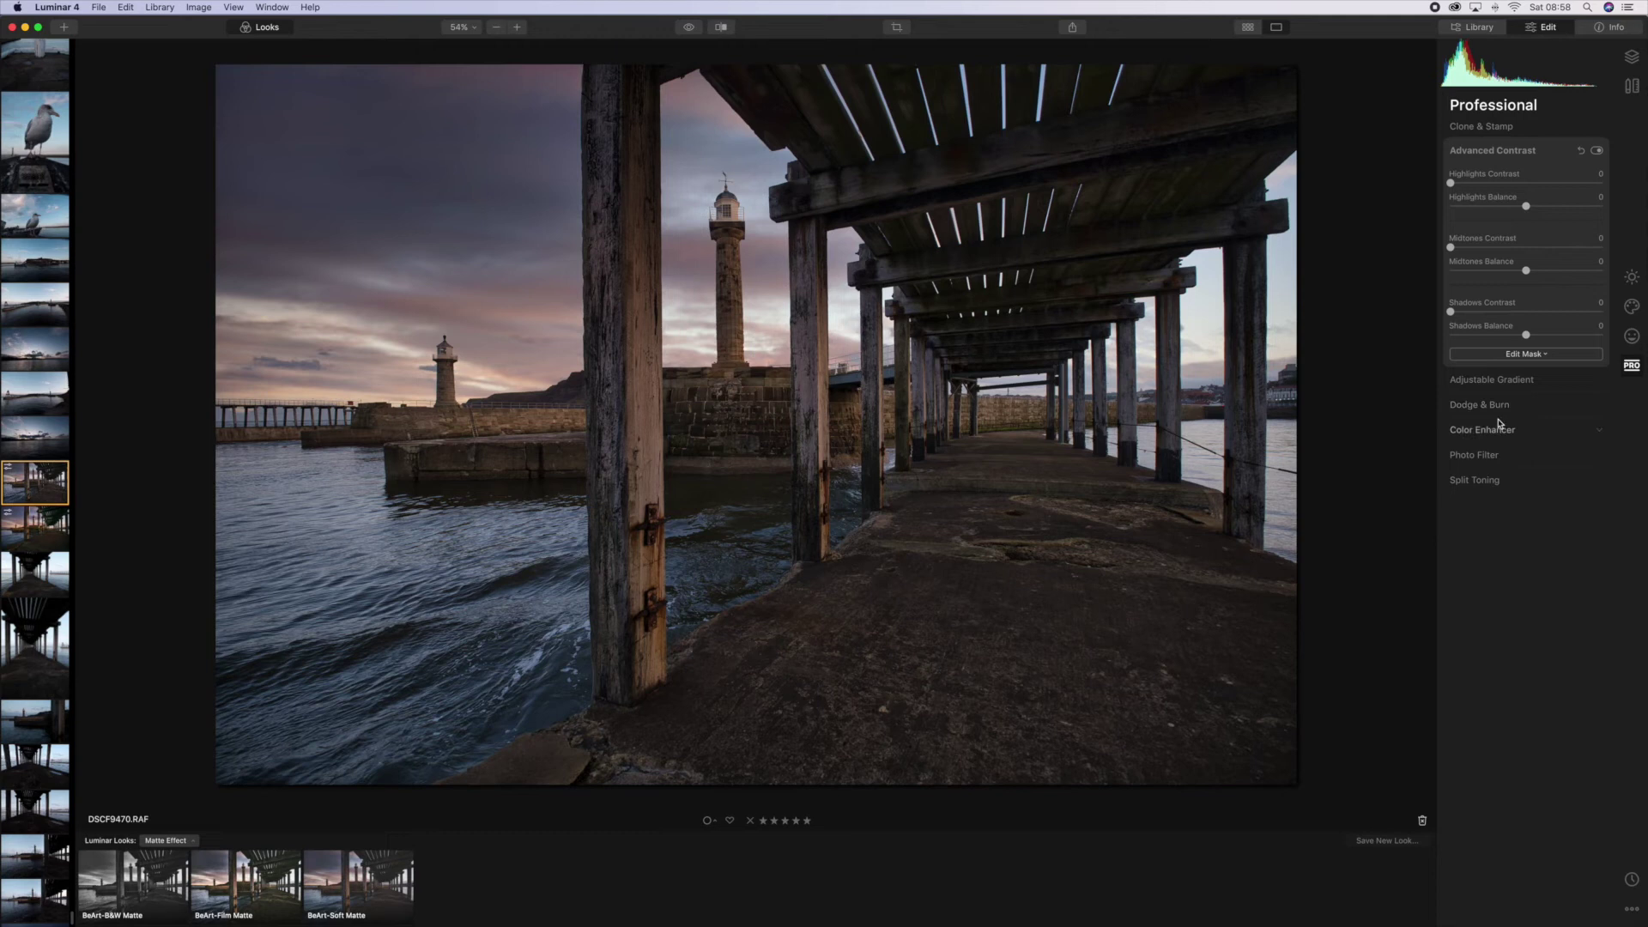
pyautogui.click(1510, 379)
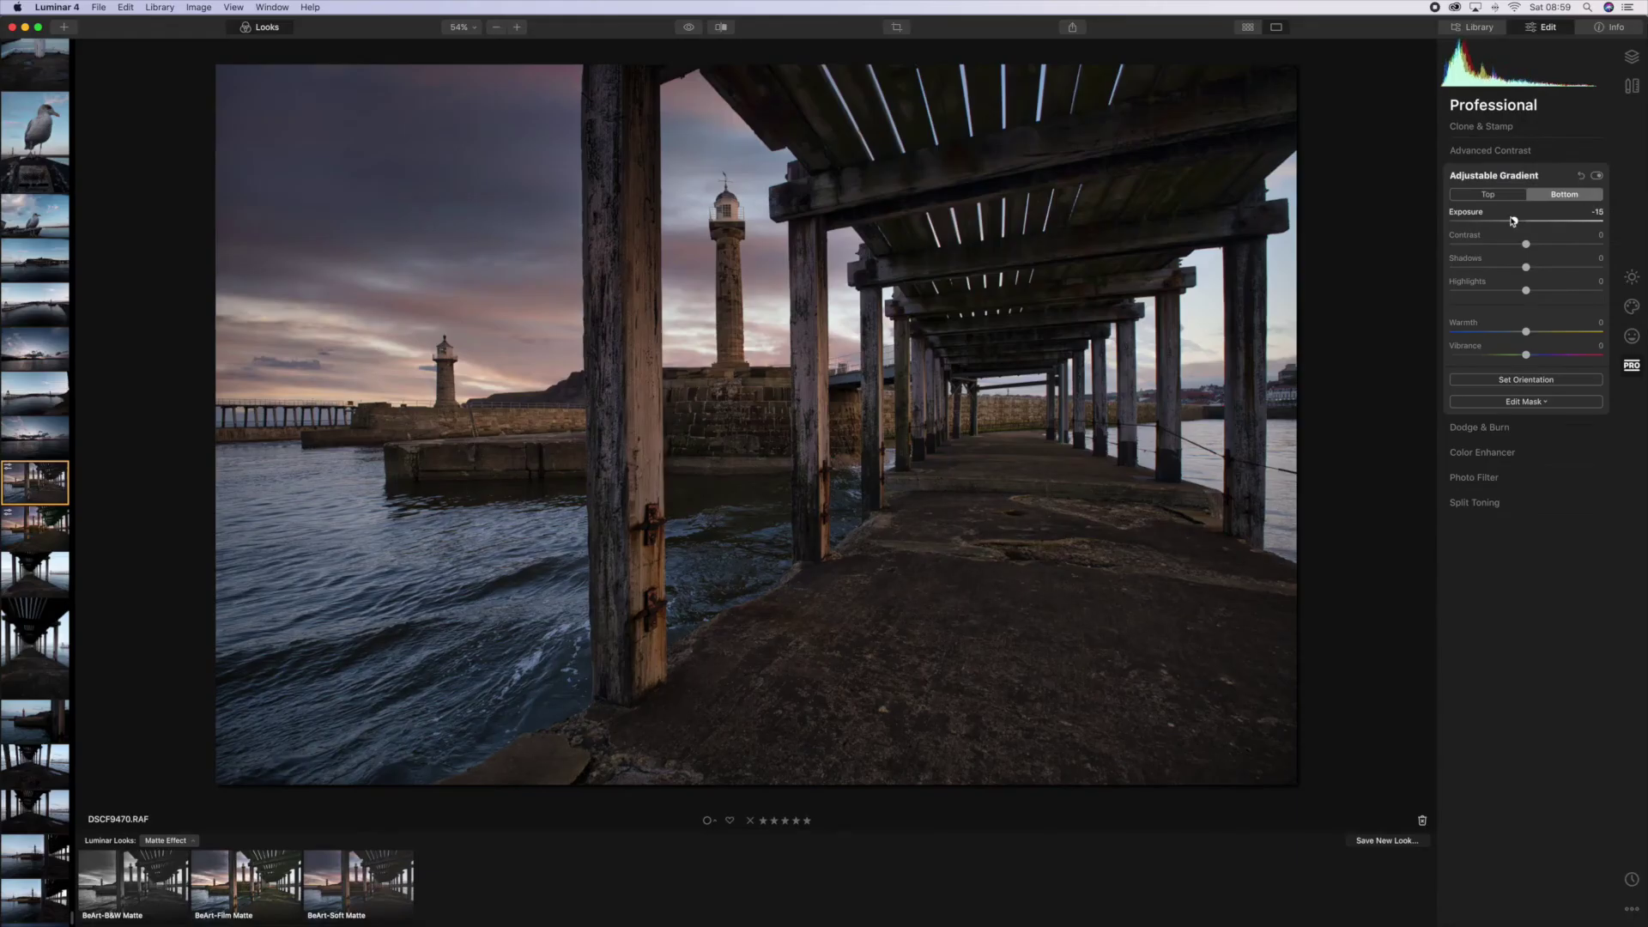
pyautogui.moveTo(1504, 221); pyautogui.dragTo(1469, 222)
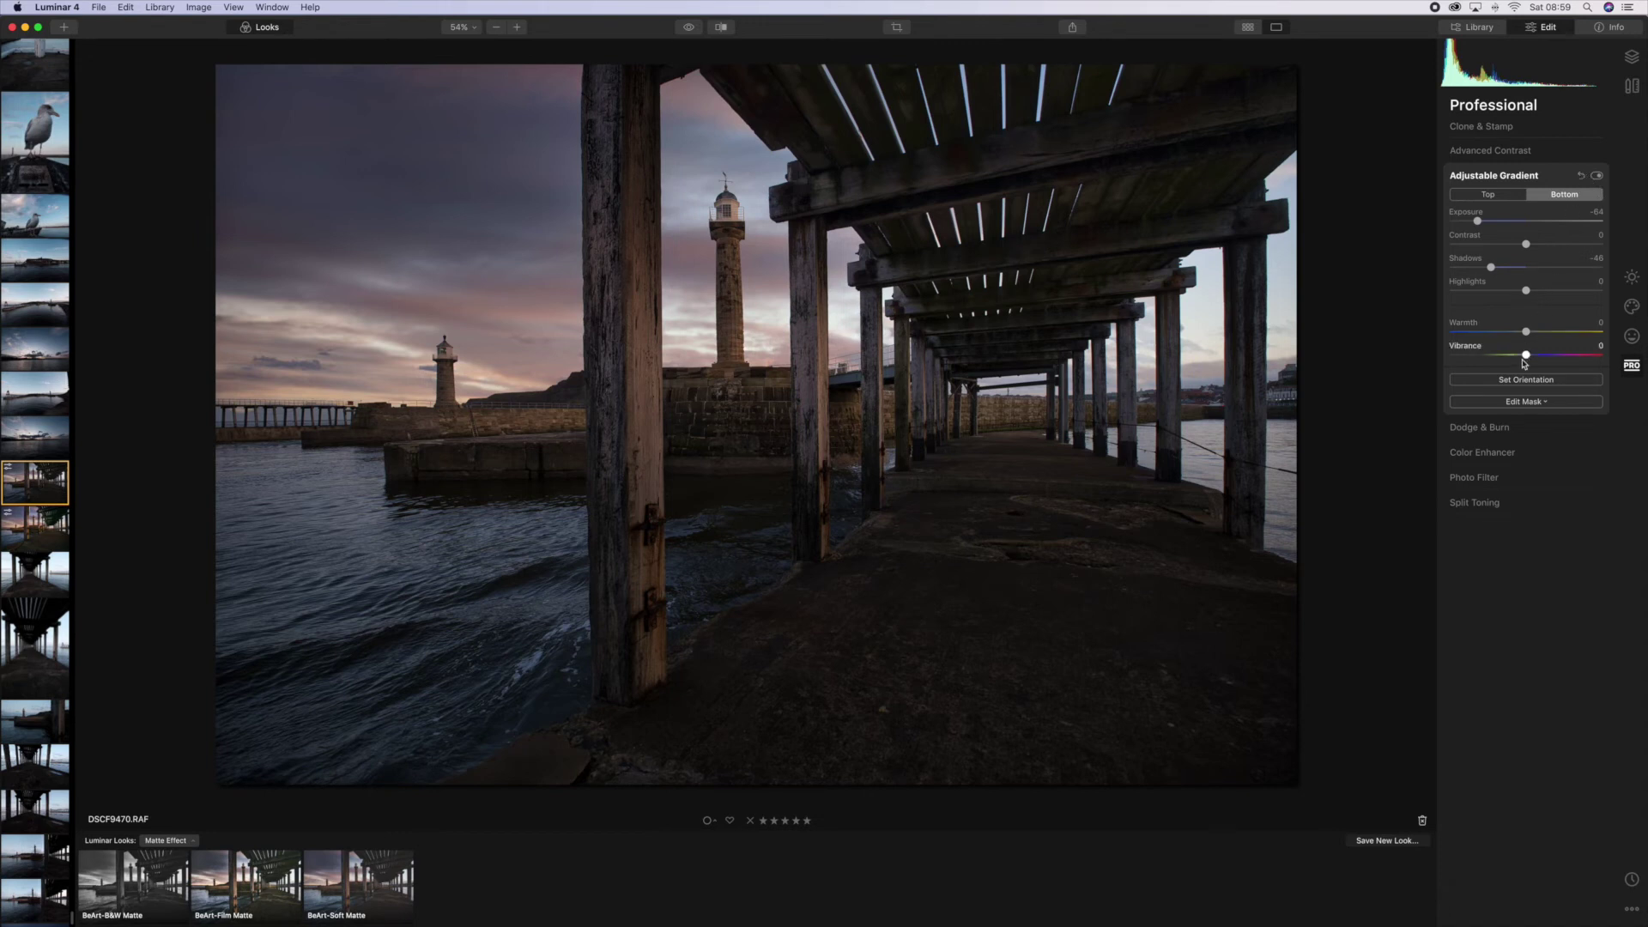
# Step: Set the Adjustable Gradient mask brush to Erase mode
pyautogui.click(1530, 404)
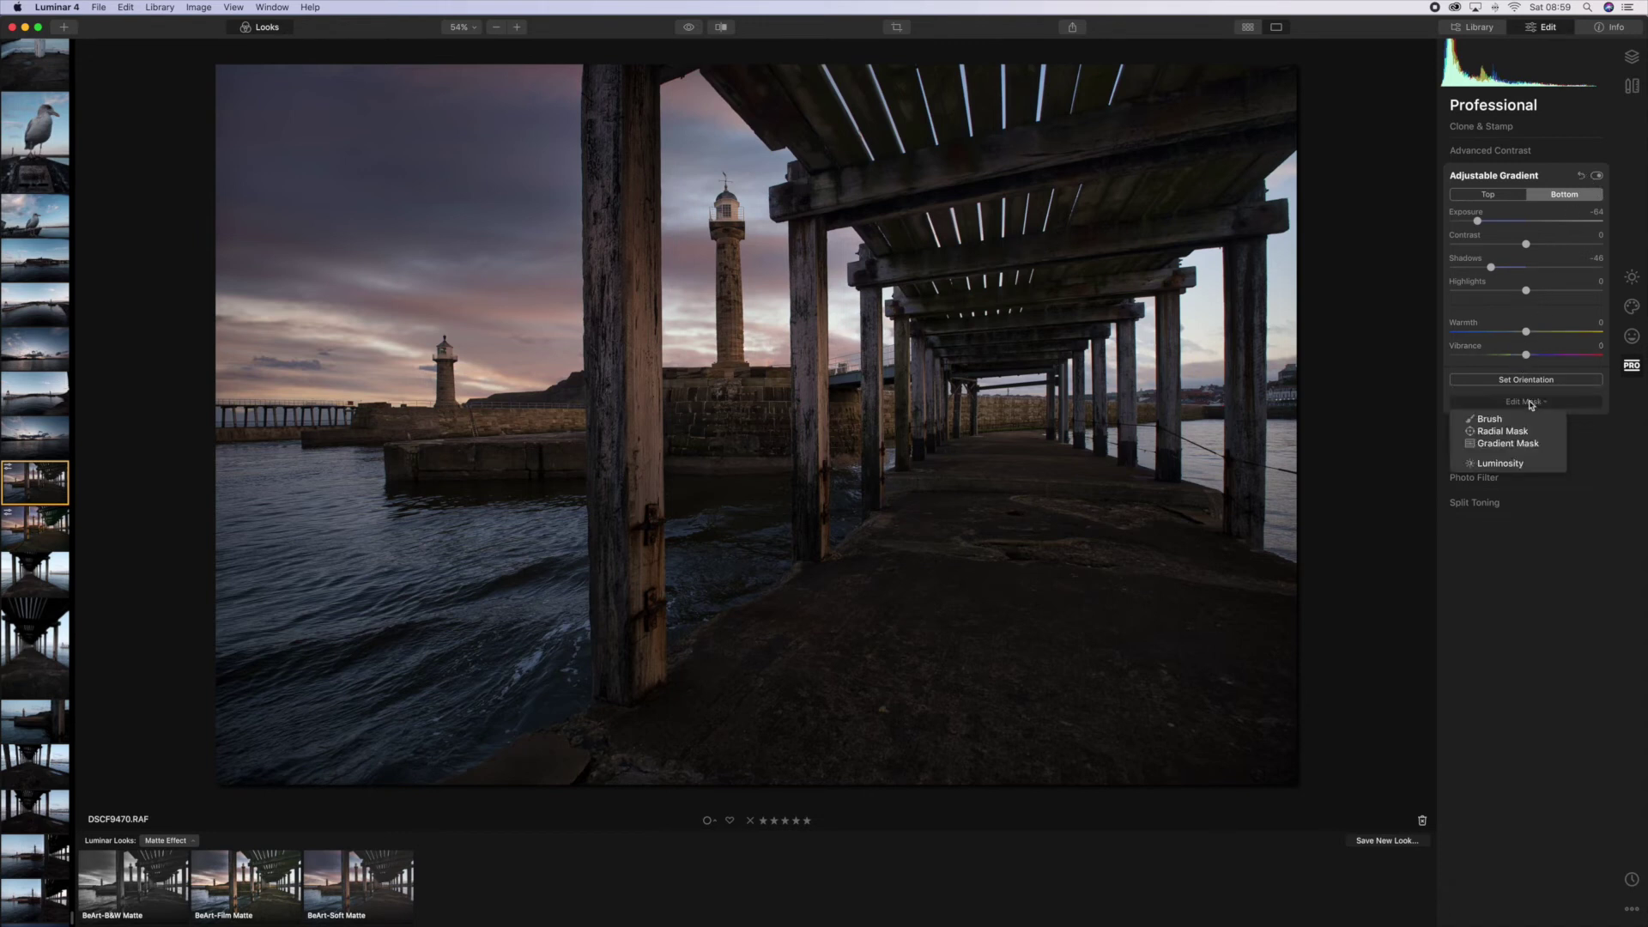
pyautogui.click(1491, 419)
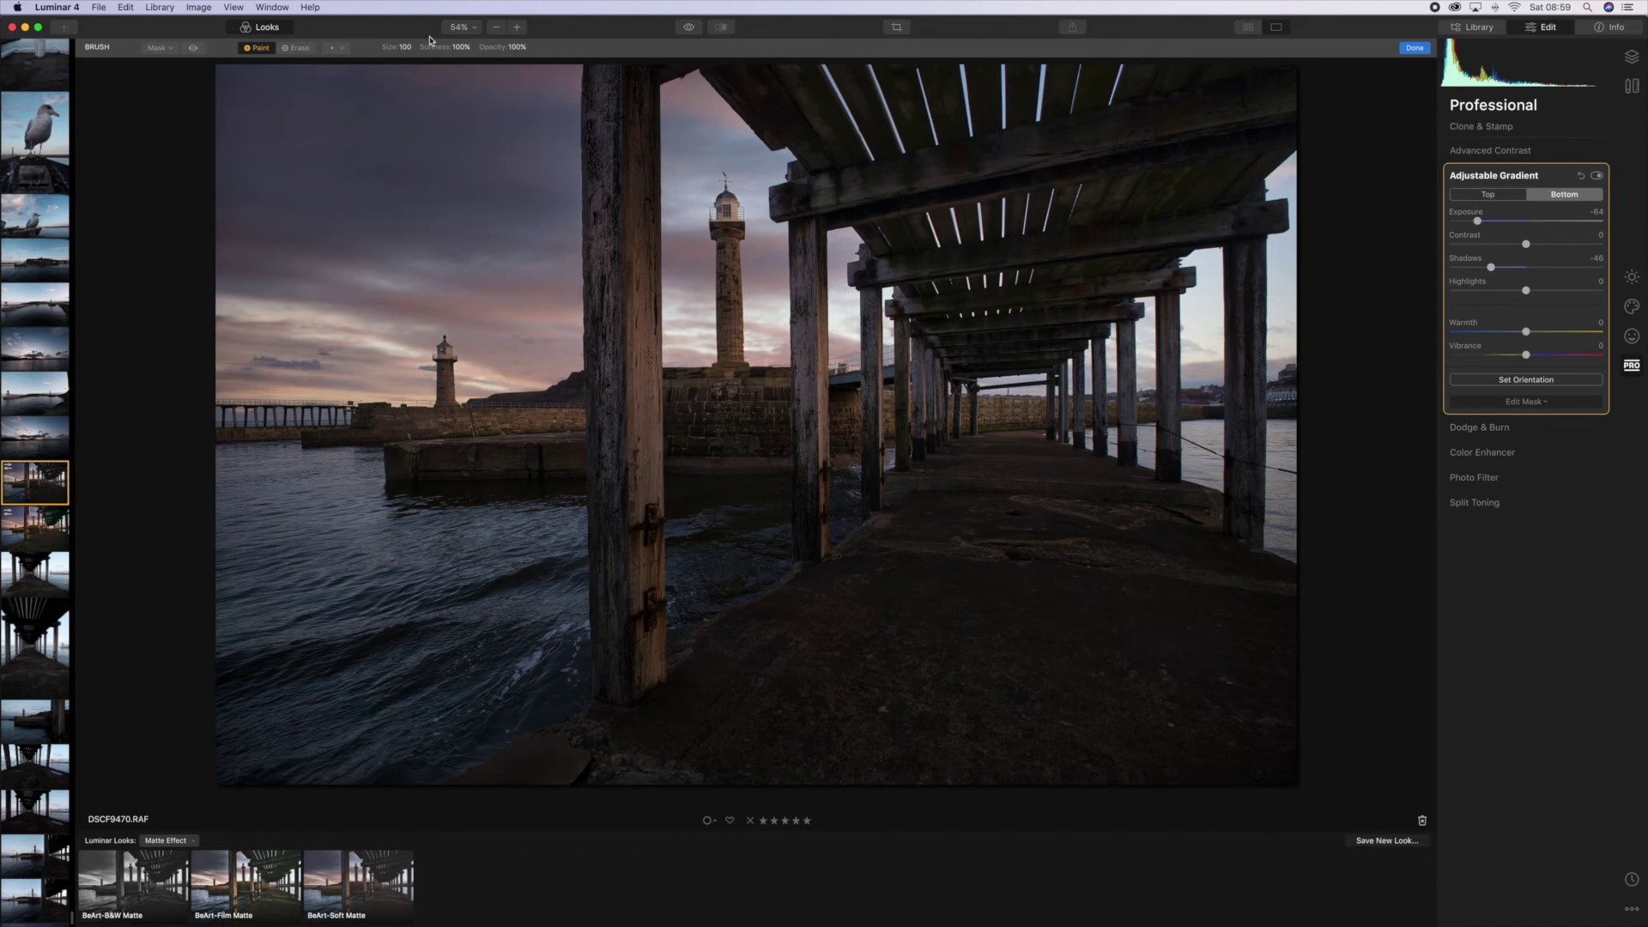
pyautogui.click(298, 48)
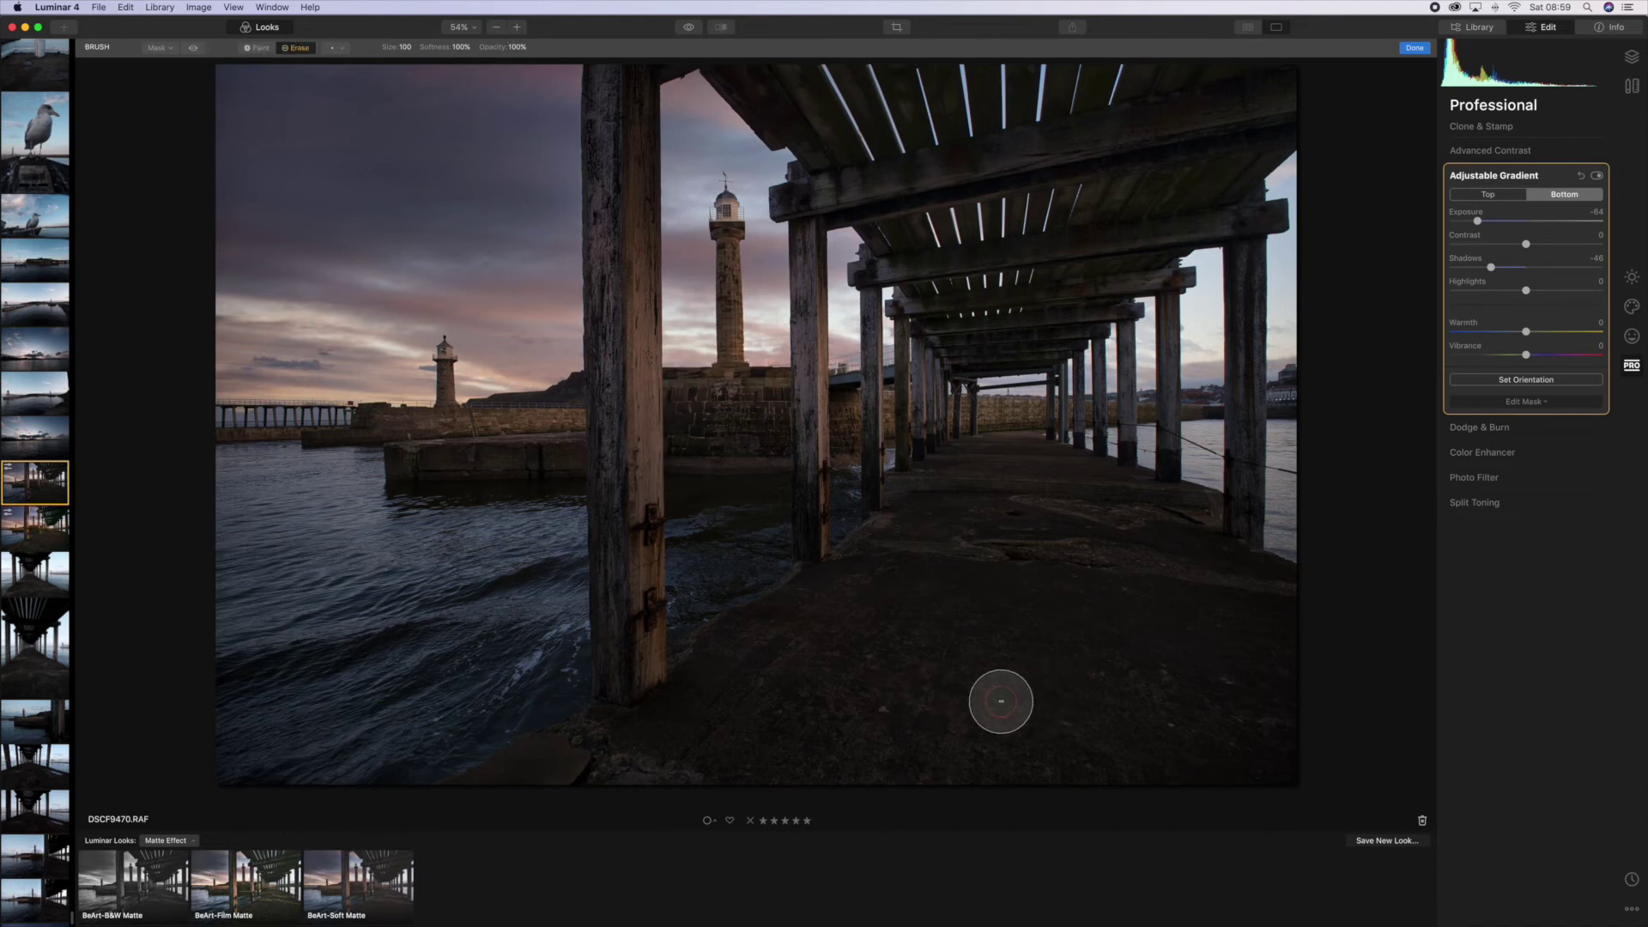
# Step: Erase the darkening from the pier floor and stone jetty, then lower the brush opacity from 42%
pyautogui.moveTo(1040, 627)
pyautogui.mouseDown()
pyautogui.moveTo(956, 560)
pyautogui.moveTo(1208, 598)
pyautogui.moveTo(1166, 571)
pyautogui.mouseUp()
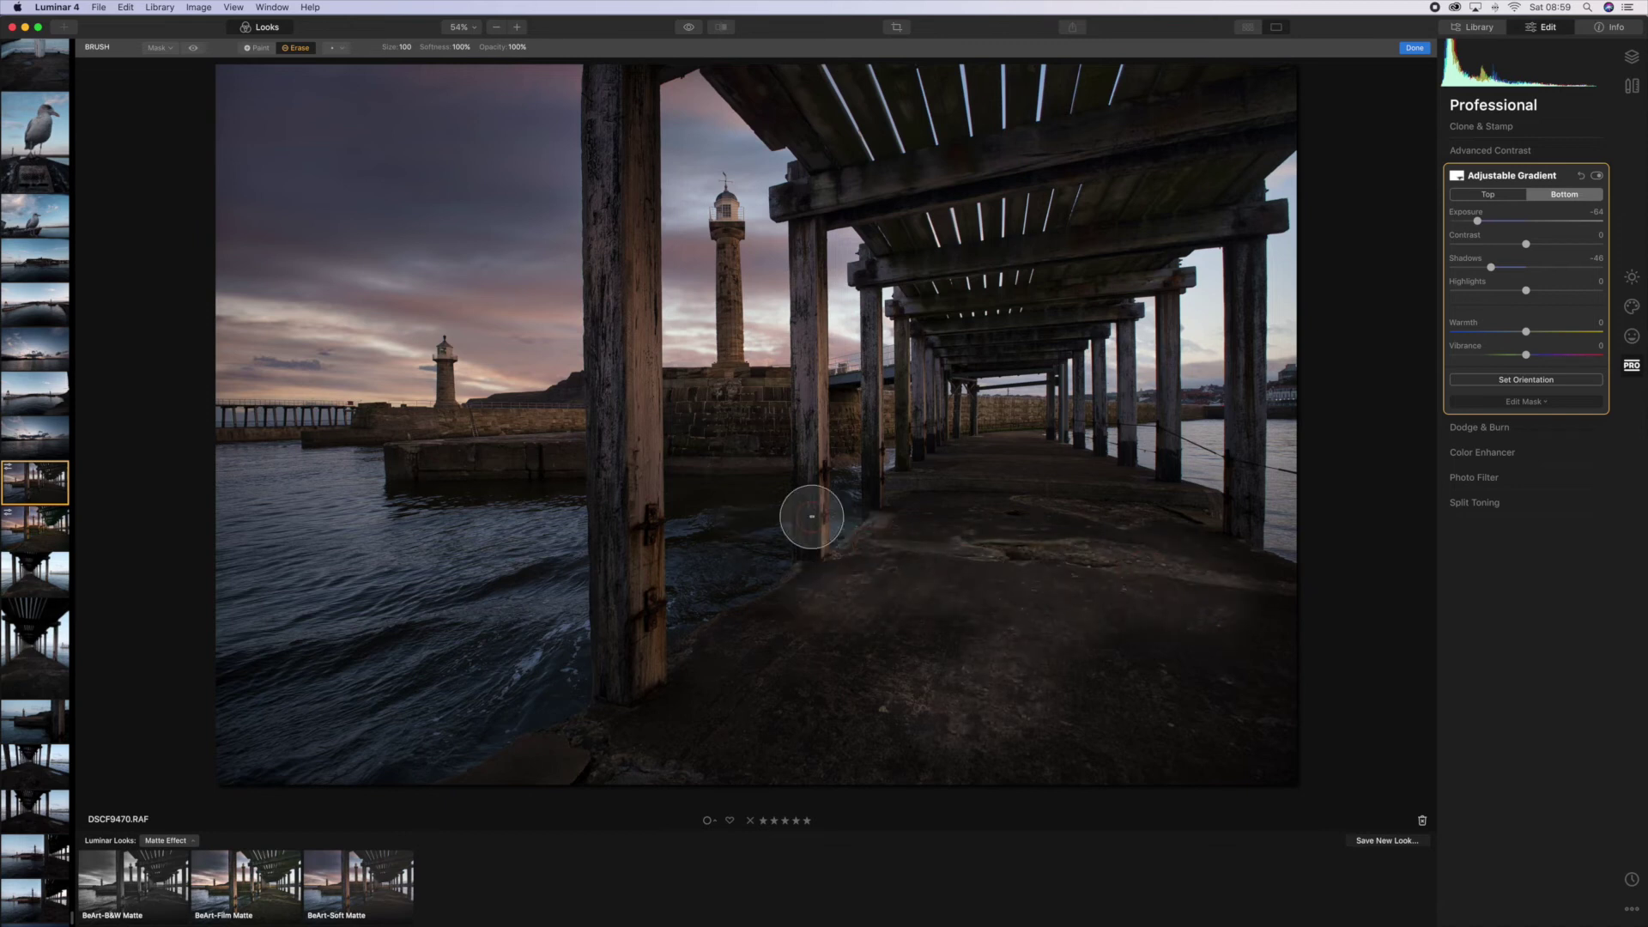
pyautogui.moveTo(552, 470)
pyautogui.mouseDown()
pyautogui.moveTo(585, 450)
pyautogui.moveTo(355, 445)
pyautogui.moveTo(784, 504)
pyautogui.mouseUp()
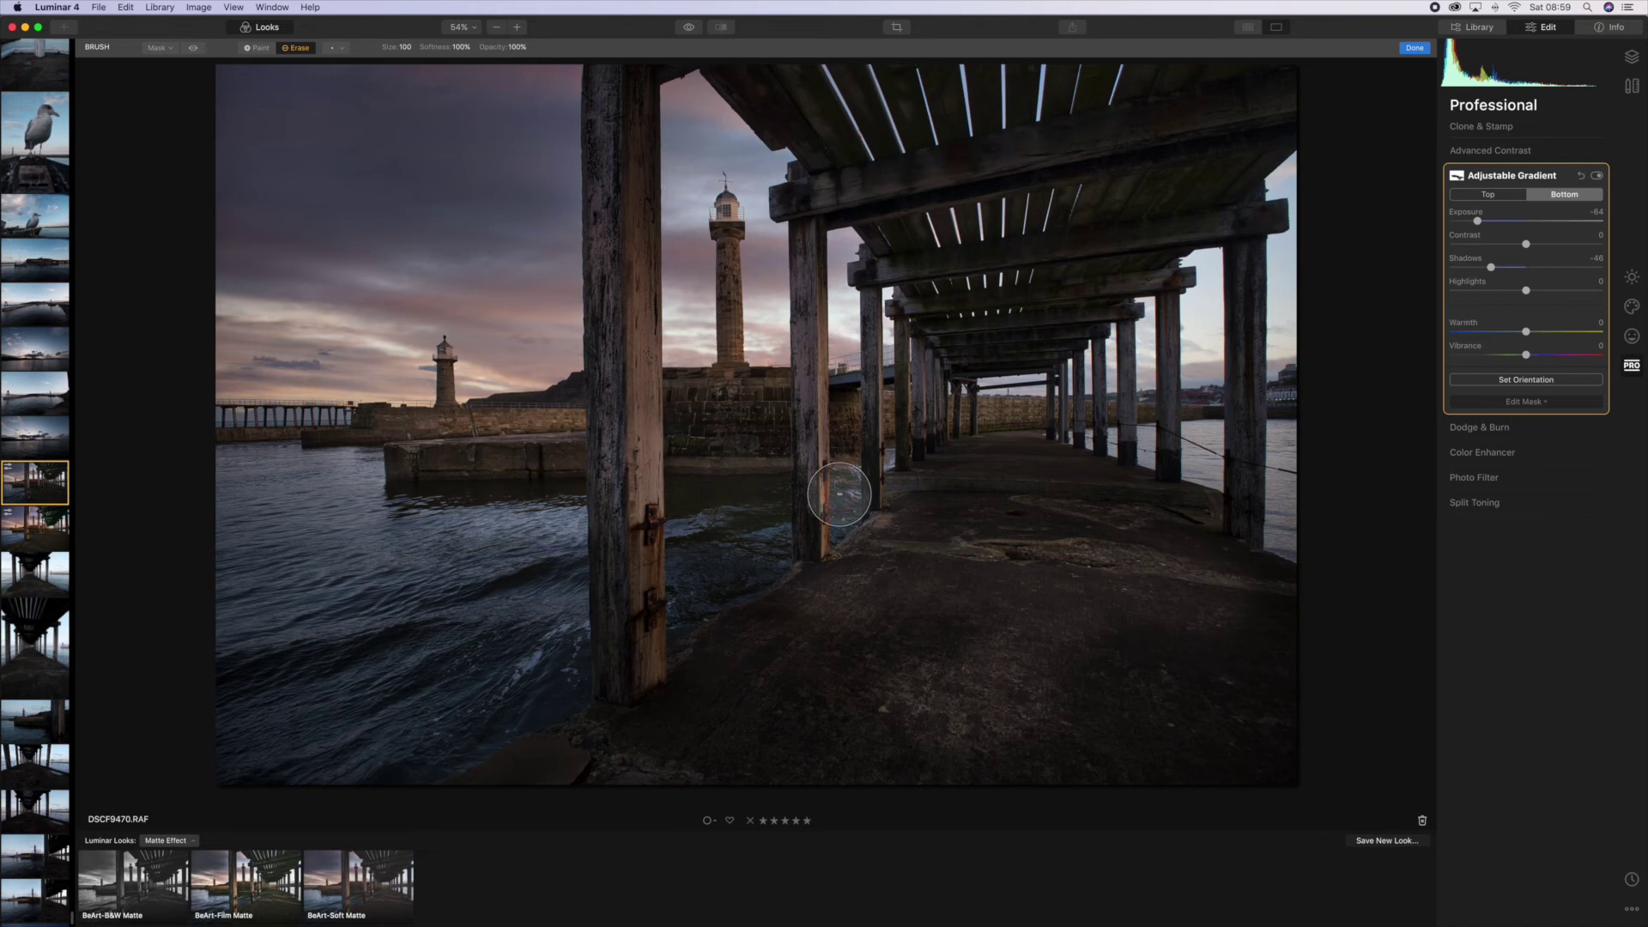
pyautogui.moveTo(1107, 521); pyautogui.dragTo(1058, 511)
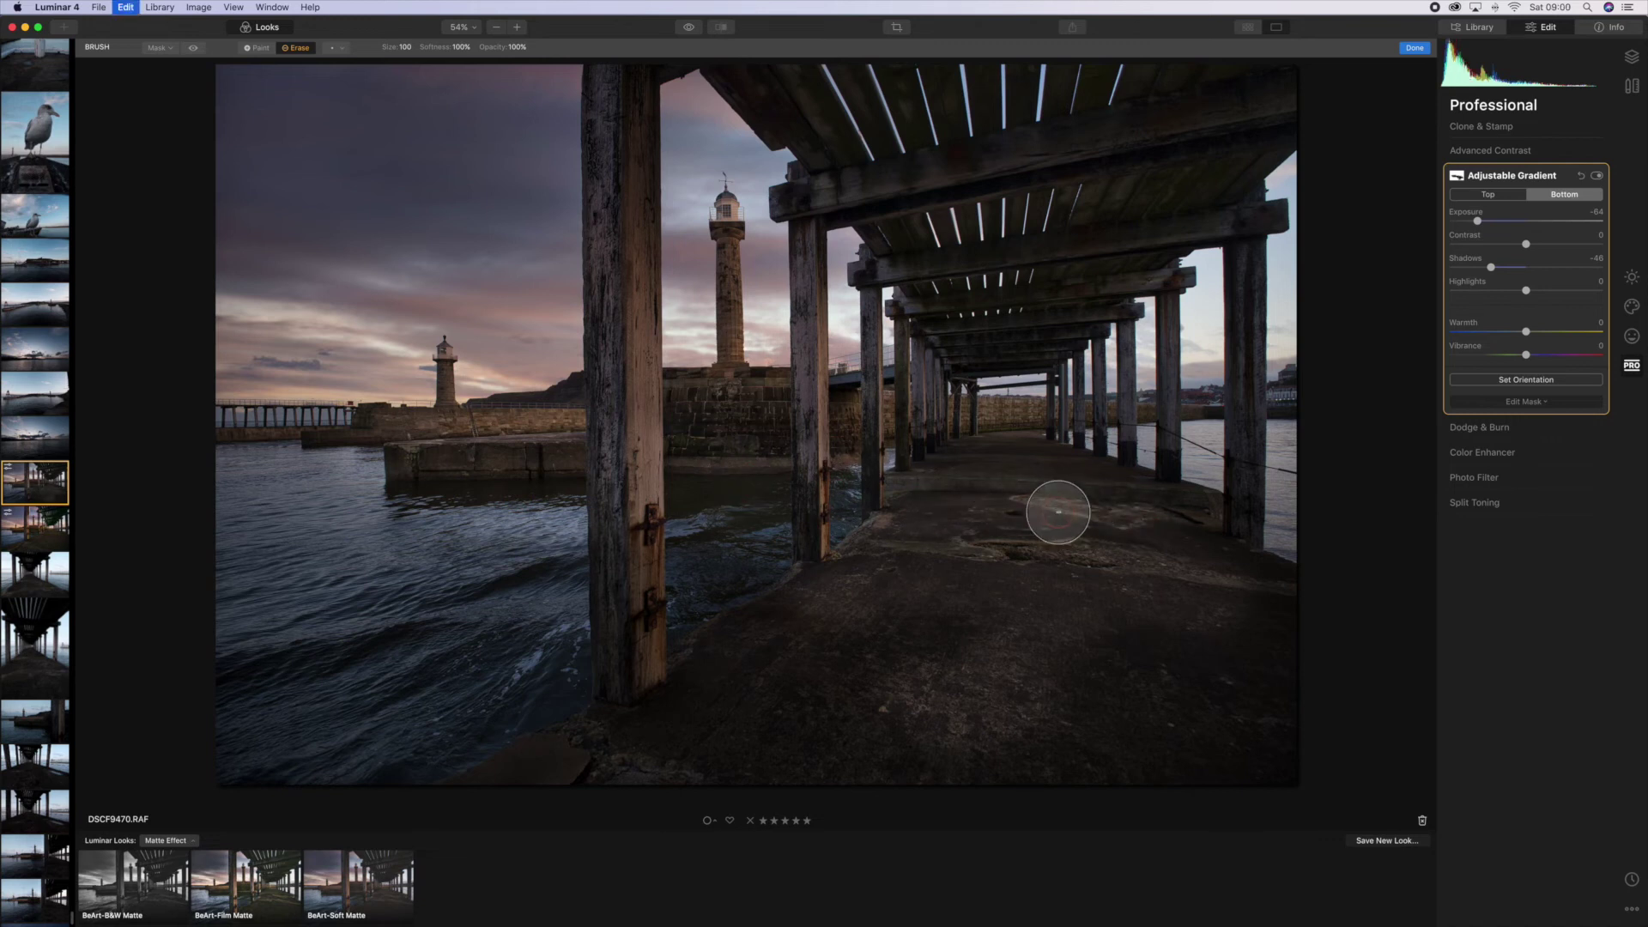
pyautogui.moveTo(1058, 512)
pyautogui.mouseDown()
pyautogui.moveTo(1233, 531)
pyautogui.moveTo(1226, 576)
pyautogui.moveTo(1031, 553)
pyautogui.moveTo(1111, 563)
pyautogui.mouseUp()
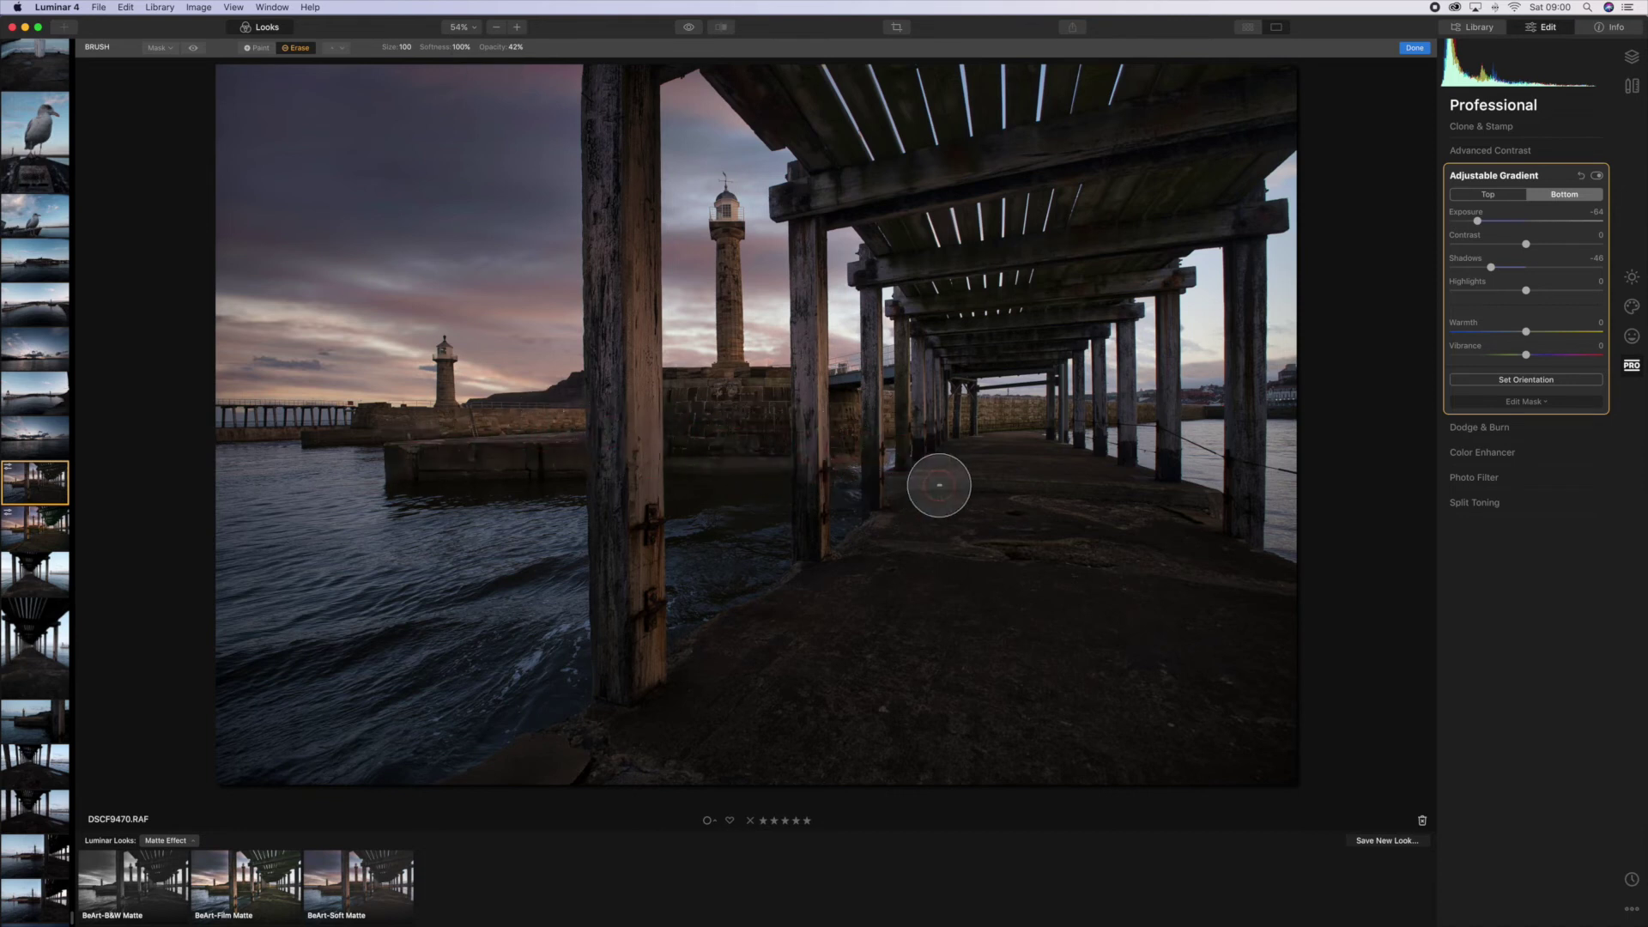
pyautogui.moveTo(560, 470)
pyautogui.mouseDown()
pyautogui.moveTo(512, 465)
pyautogui.moveTo(610, 477)
pyautogui.moveTo(375, 474)
pyautogui.moveTo(737, 494)
pyautogui.moveTo(641, 481)
pyautogui.moveTo(1047, 486)
pyautogui.moveTo(849, 459)
pyautogui.moveTo(1024, 472)
pyautogui.moveTo(624, 459)
pyautogui.moveTo(1207, 527)
pyautogui.moveTo(997, 500)
pyautogui.moveTo(1078, 509)
pyautogui.moveTo(979, 521)
pyautogui.moveTo(1279, 557)
pyautogui.moveTo(799, 491)
pyautogui.moveTo(1050, 546)
pyautogui.moveTo(823, 494)
pyautogui.moveTo(1171, 558)
pyautogui.moveTo(754, 472)
pyautogui.moveTo(839, 466)
pyautogui.moveTo(678, 488)
pyautogui.moveTo(1059, 537)
pyautogui.moveTo(1231, 610)
pyautogui.moveTo(934, 524)
pyautogui.moveTo(1202, 628)
pyautogui.moveTo(930, 523)
pyautogui.moveTo(1291, 629)
pyautogui.moveTo(960, 510)
pyautogui.moveTo(1312, 638)
pyautogui.moveTo(792, 472)
pyautogui.moveTo(984, 502)
pyautogui.moveTo(1268, 615)
pyautogui.moveTo(1031, 520)
pyautogui.moveTo(1287, 588)
pyautogui.moveTo(954, 510)
pyautogui.moveTo(847, 505)
pyautogui.moveTo(817, 266)
pyautogui.moveTo(816, 497)
pyautogui.moveTo(861, 537)
pyautogui.moveTo(1343, 587)
pyautogui.mouseUp()
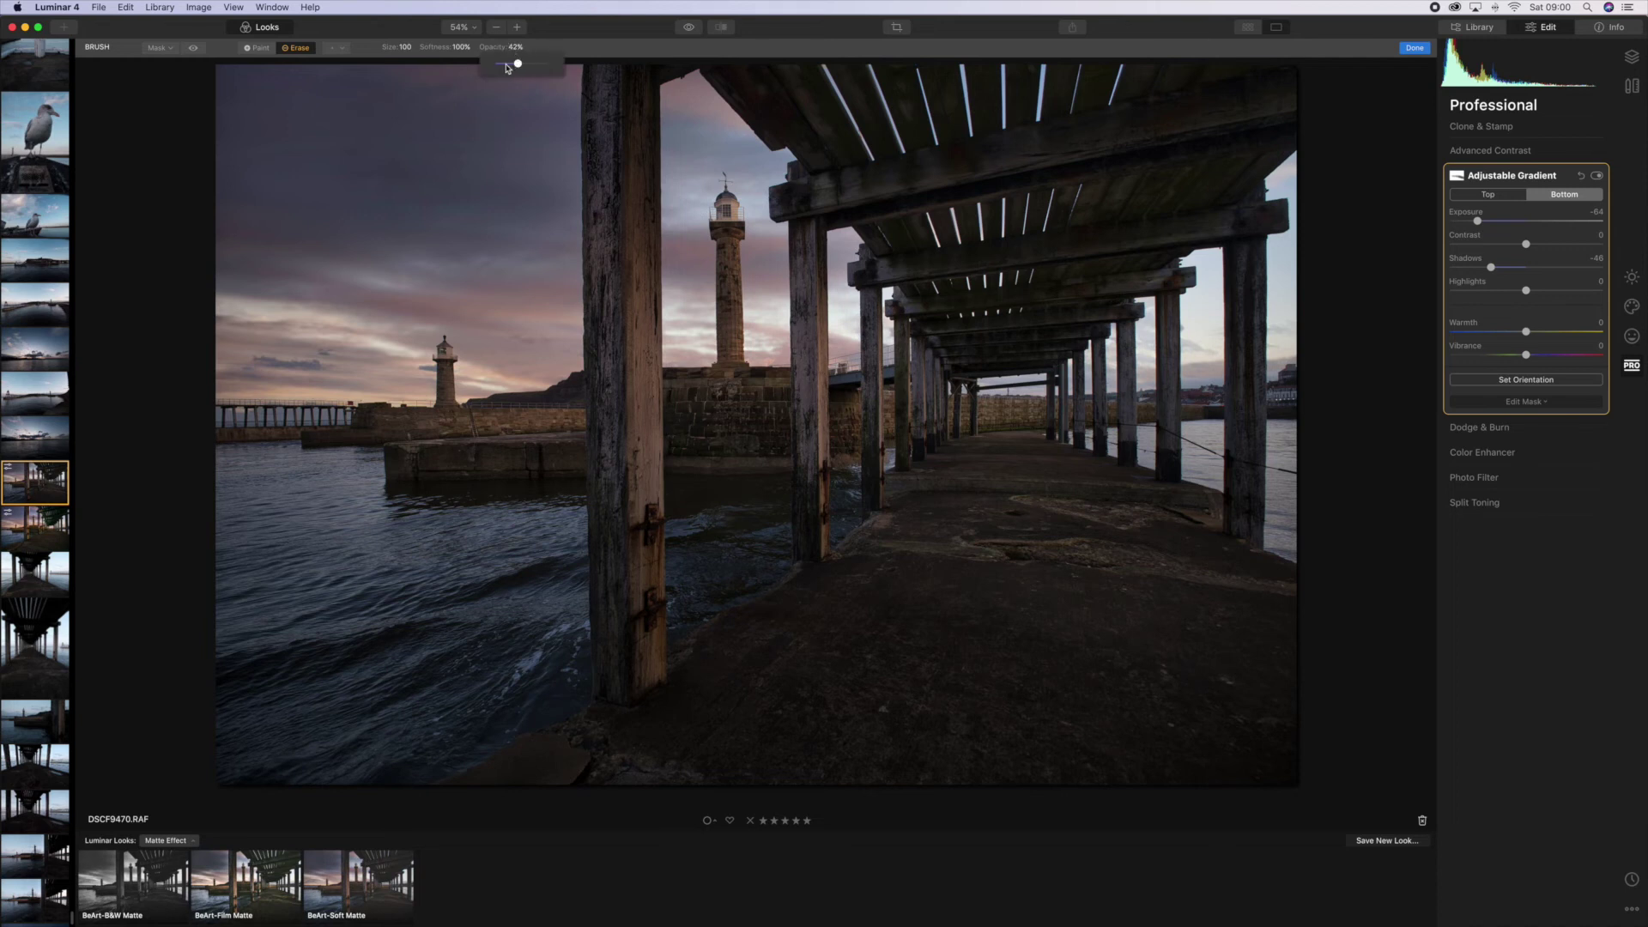
pyautogui.moveTo(506, 68); pyautogui.dragTo(508, 66)
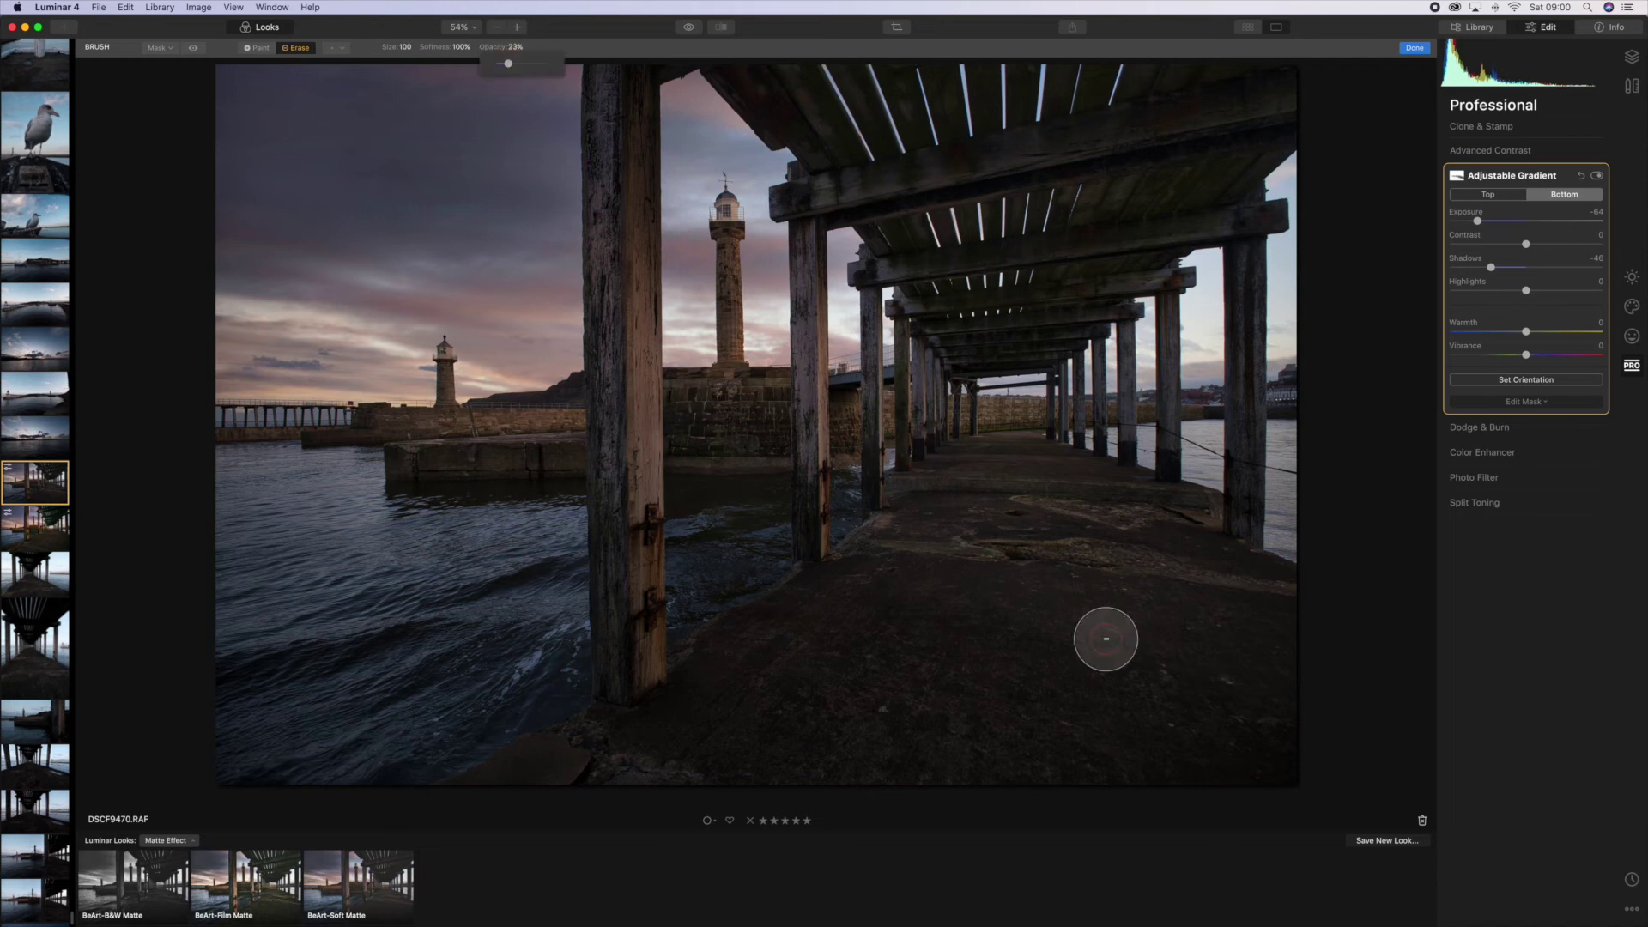